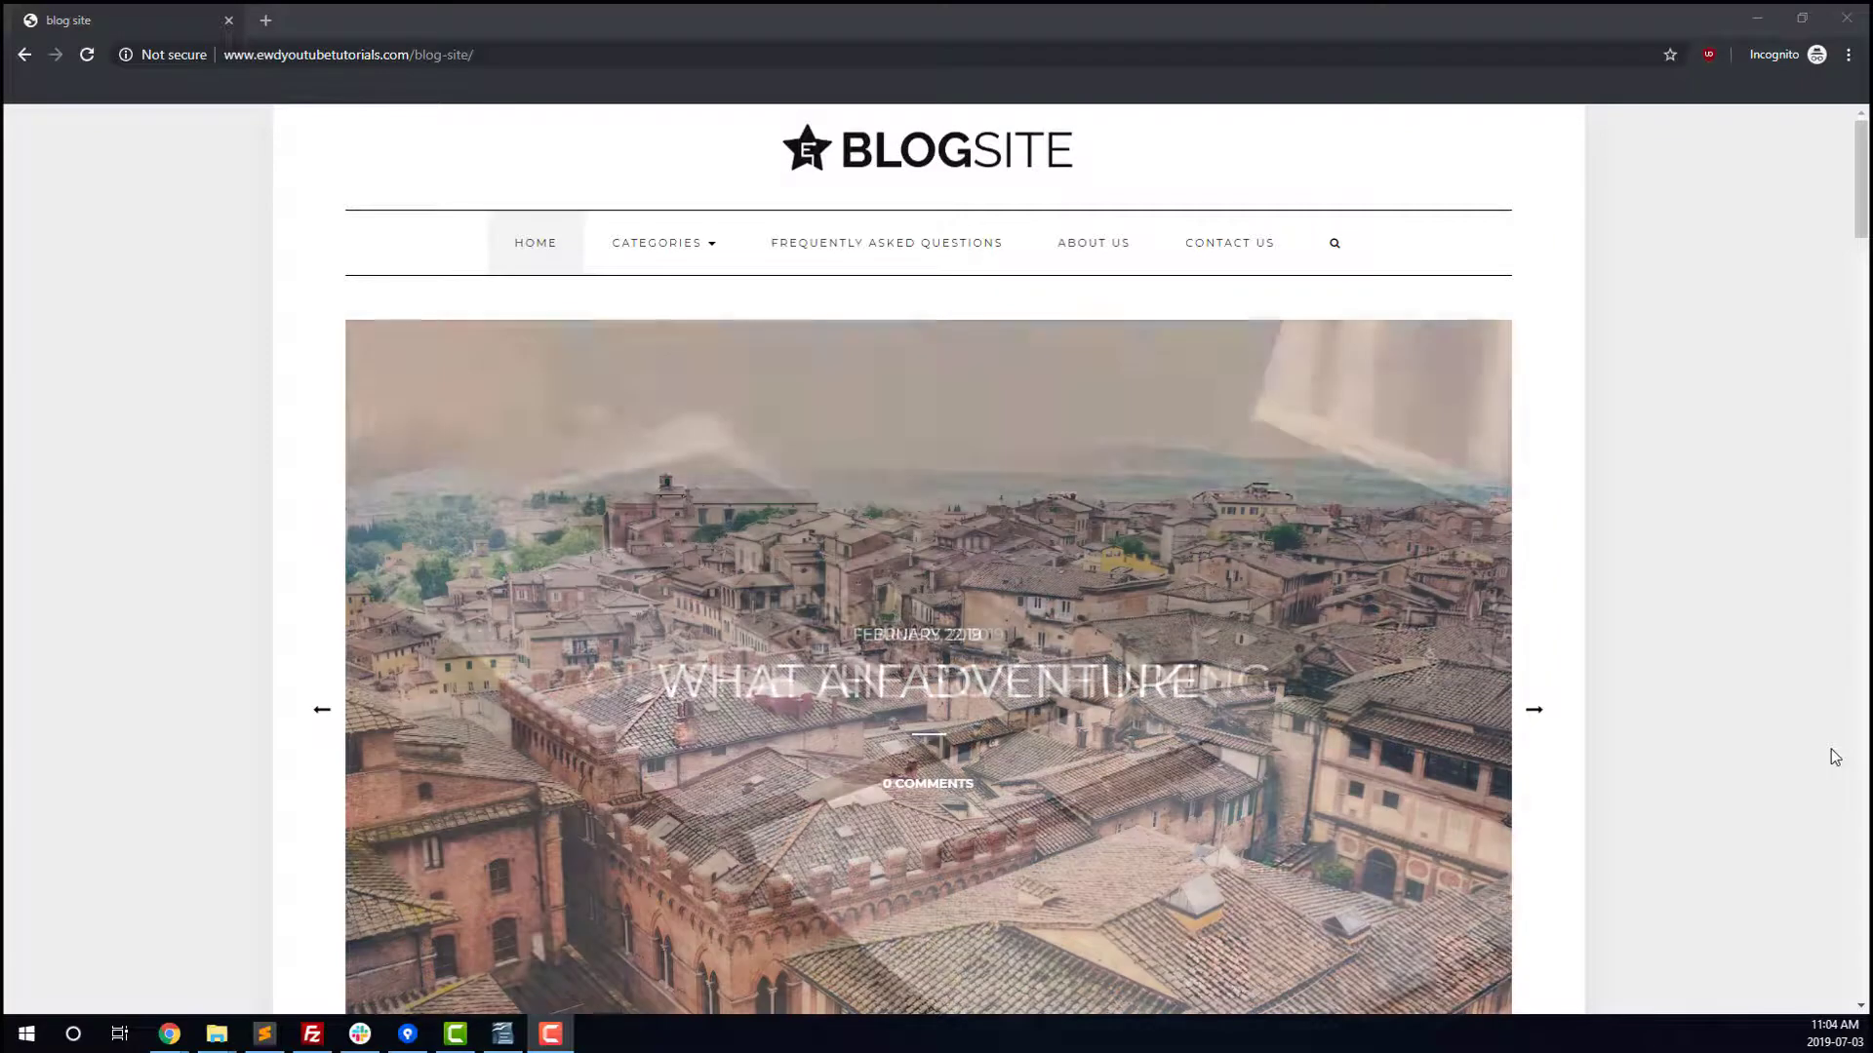
Look through the blog's home page from the header slider down to the footer and return to its beginning.
scroll(1834, 757, down, 2)
scroll(1834, 757, down, 7)
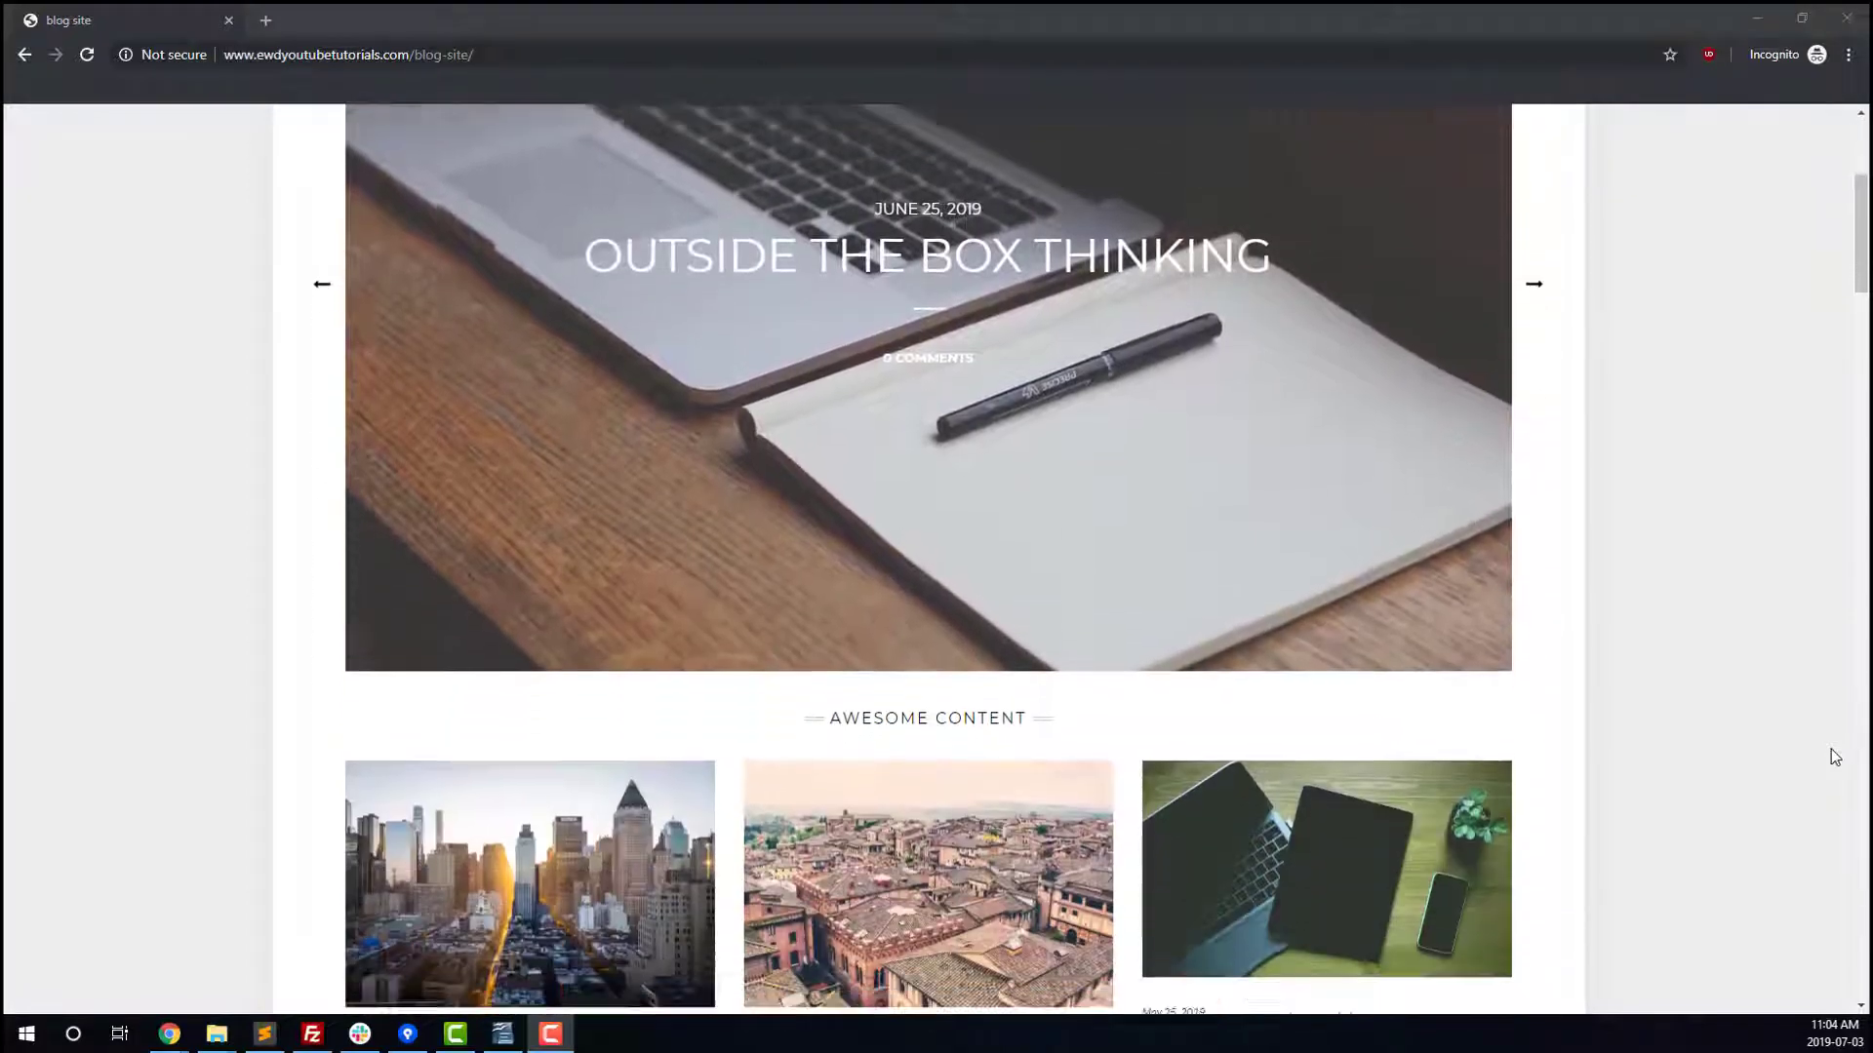
scroll(1834, 757, down, 5)
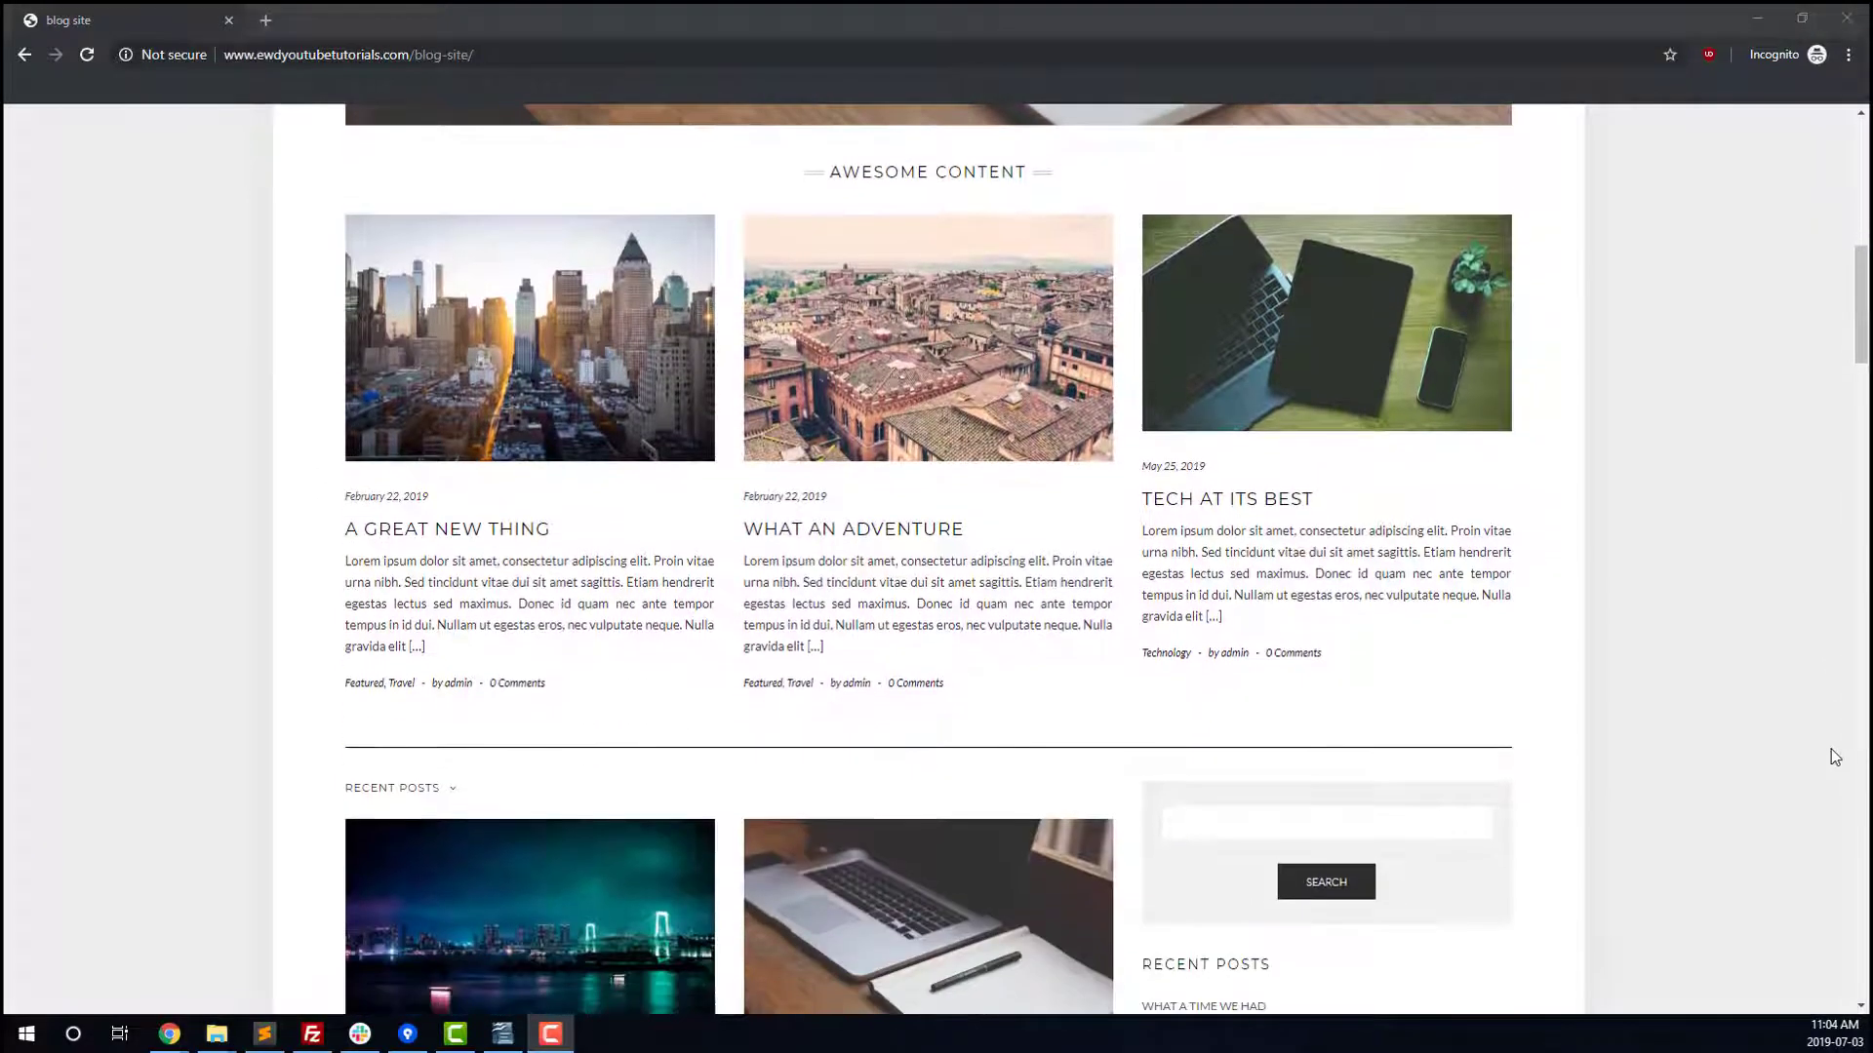
scroll(1833, 757, down, 3)
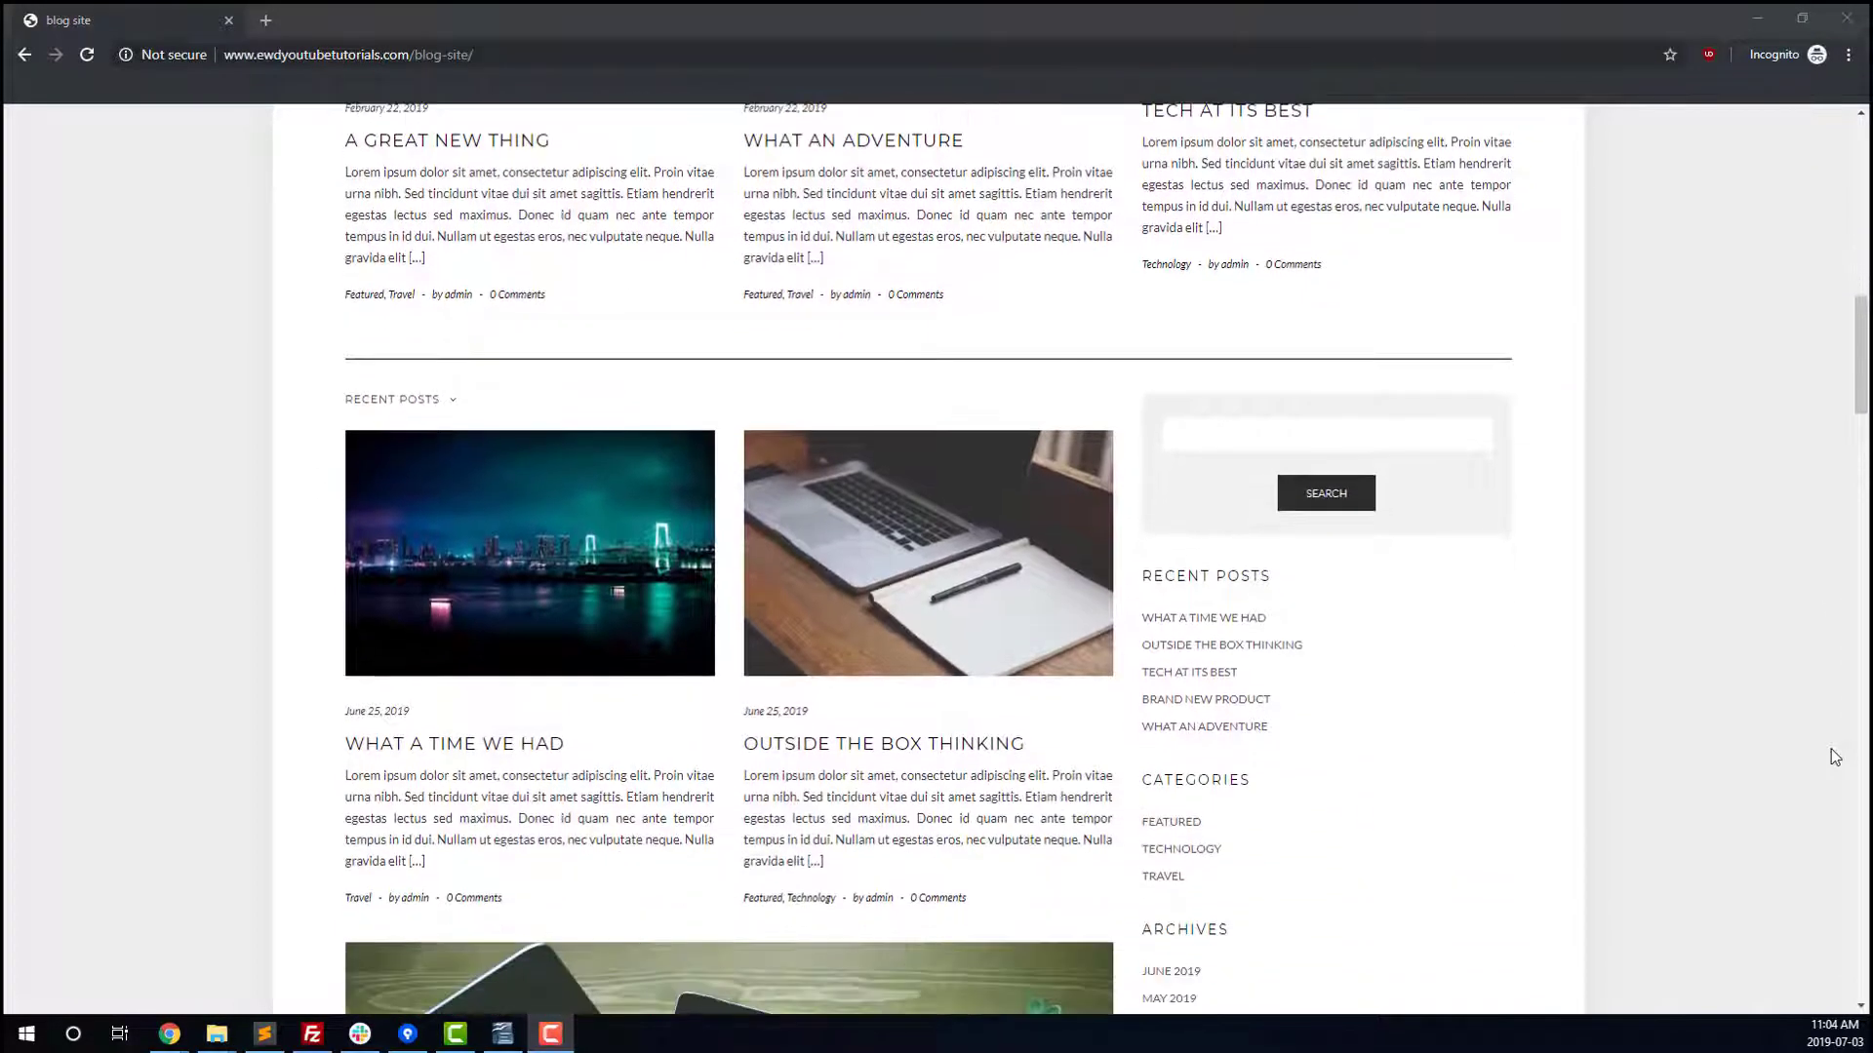
scroll(1834, 756, down, 4)
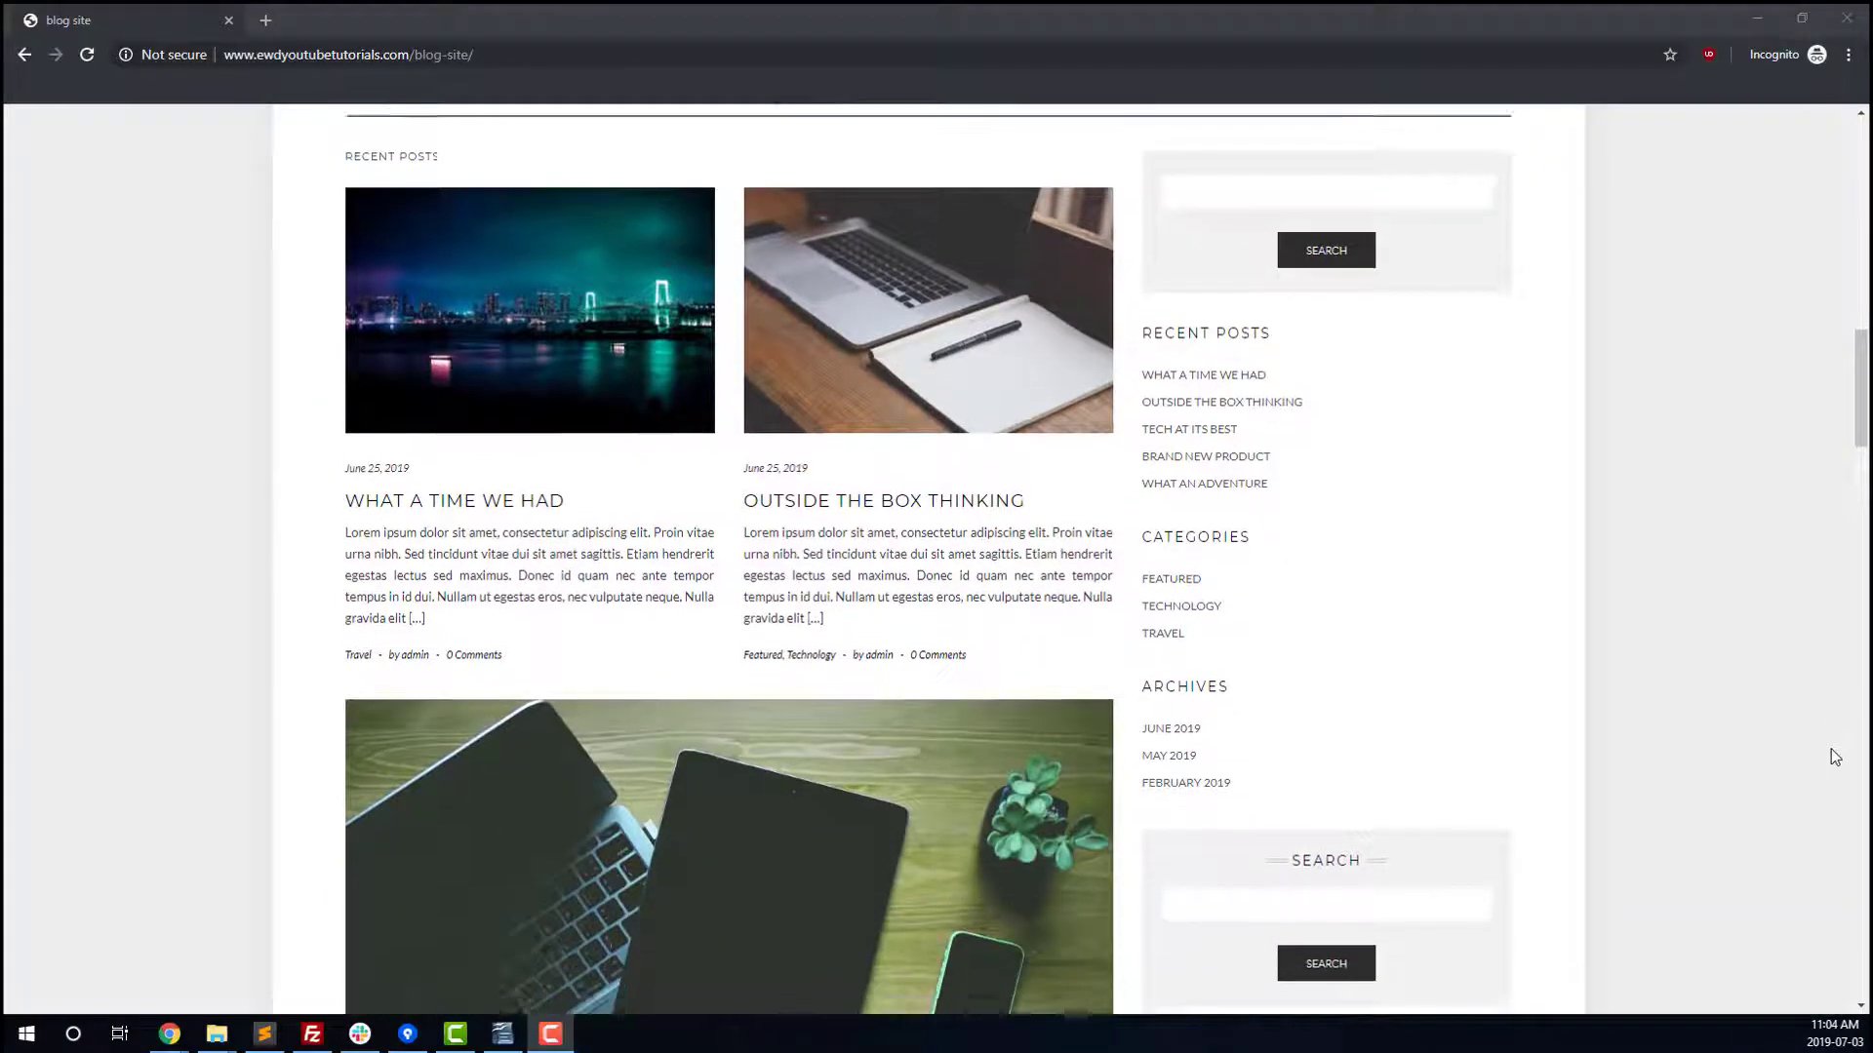
scroll(1834, 757, down, 2)
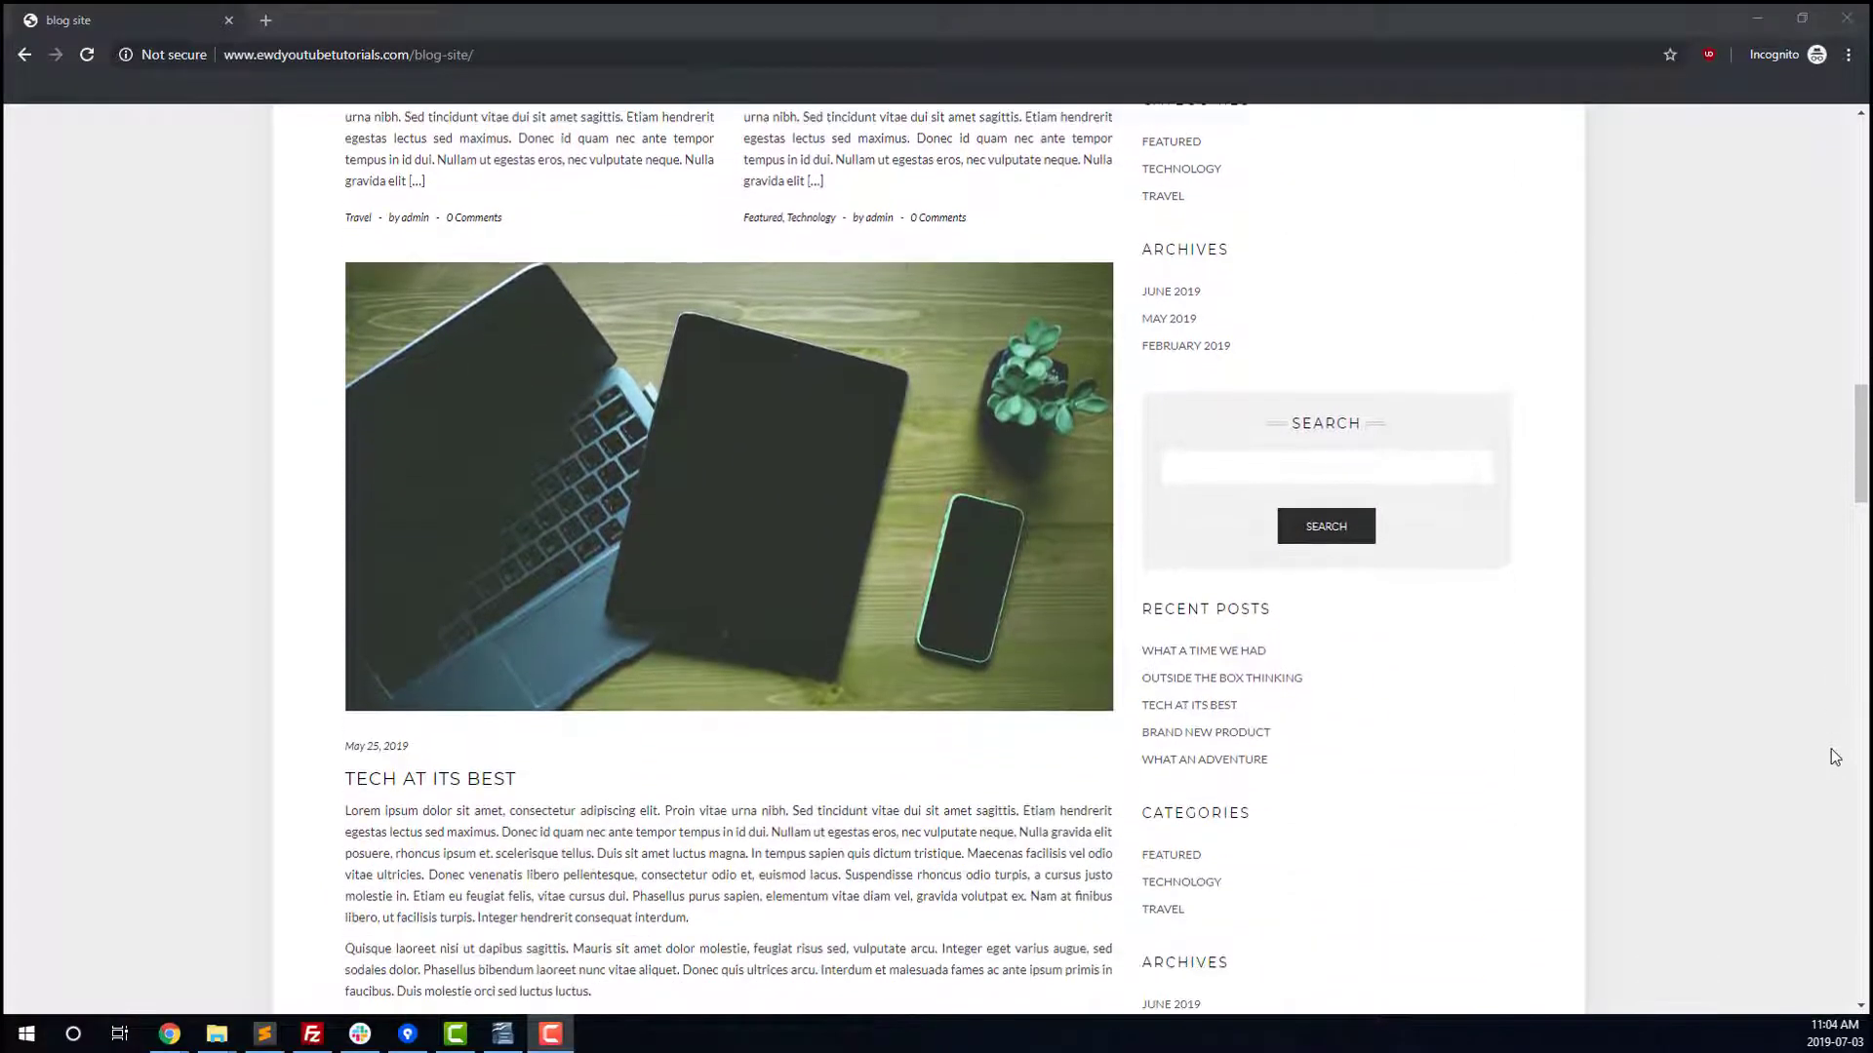
scroll(1834, 757, up, 4)
scroll(1834, 756, down, 5)
scroll(1832, 753, down, 7)
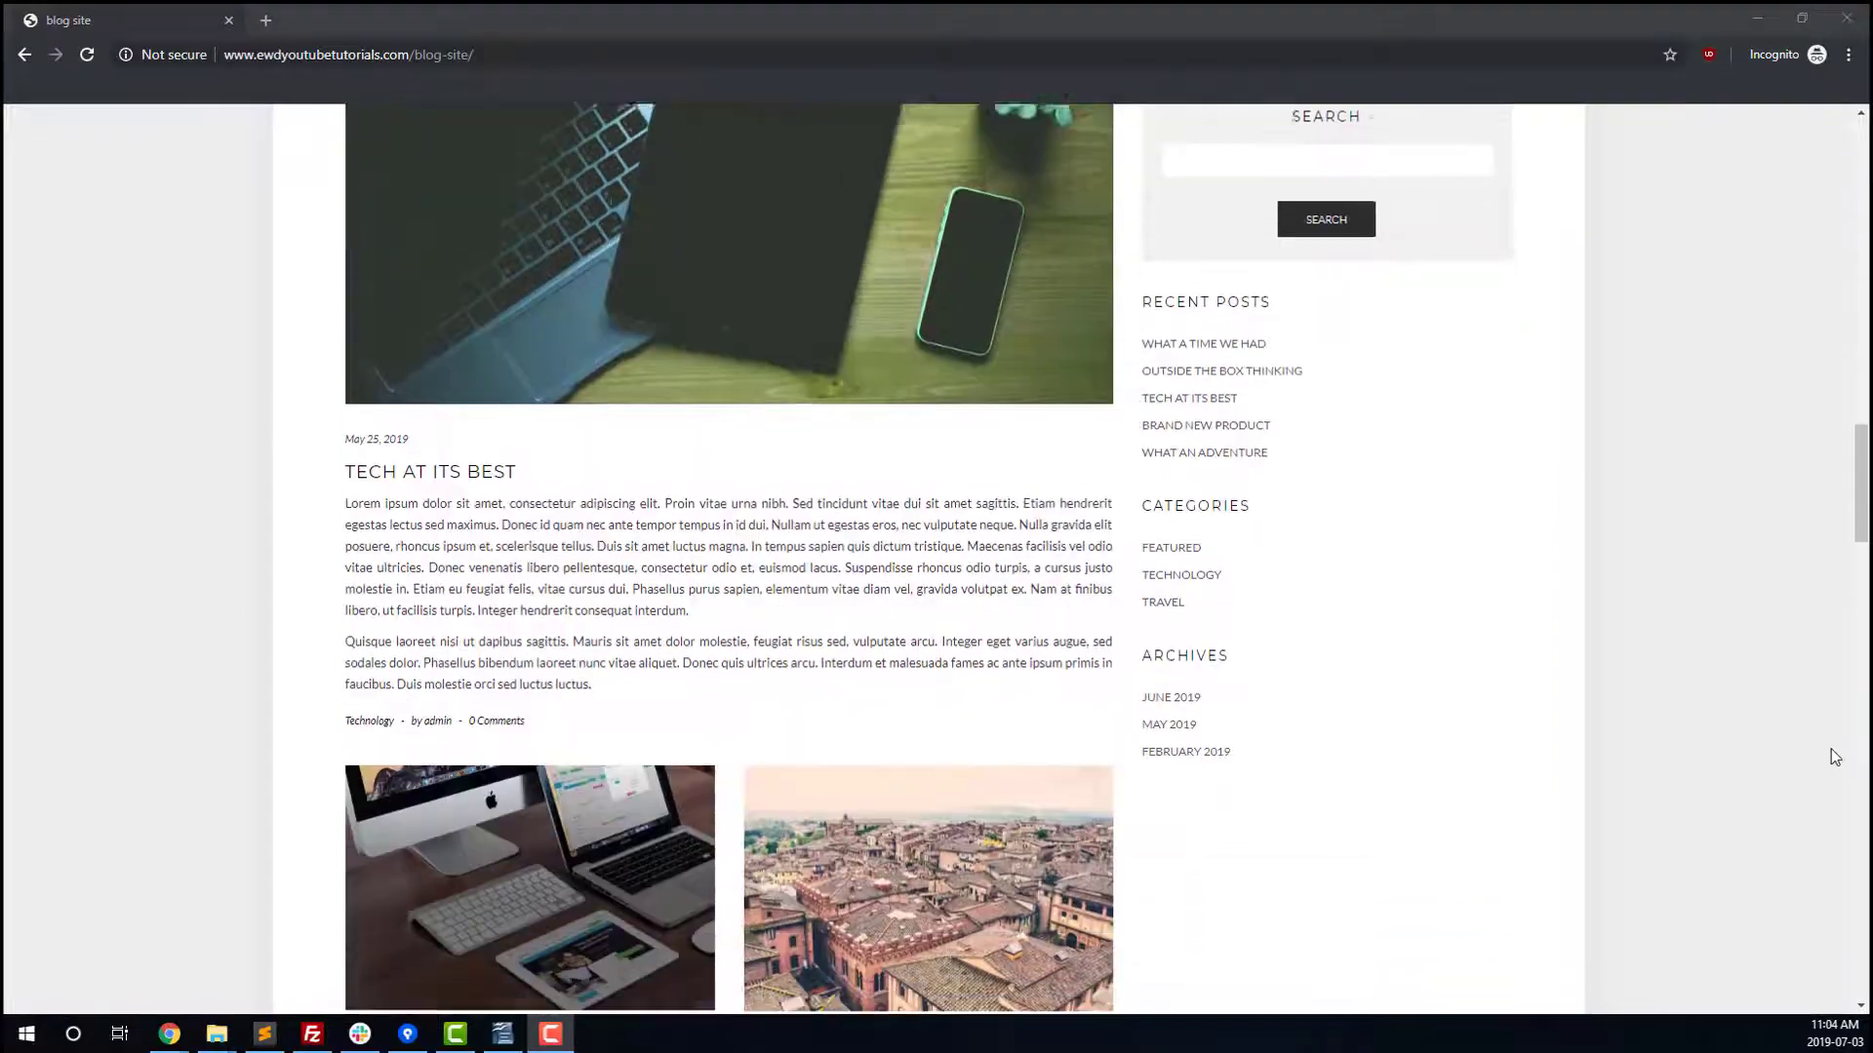
scroll(1831, 753, down, 15)
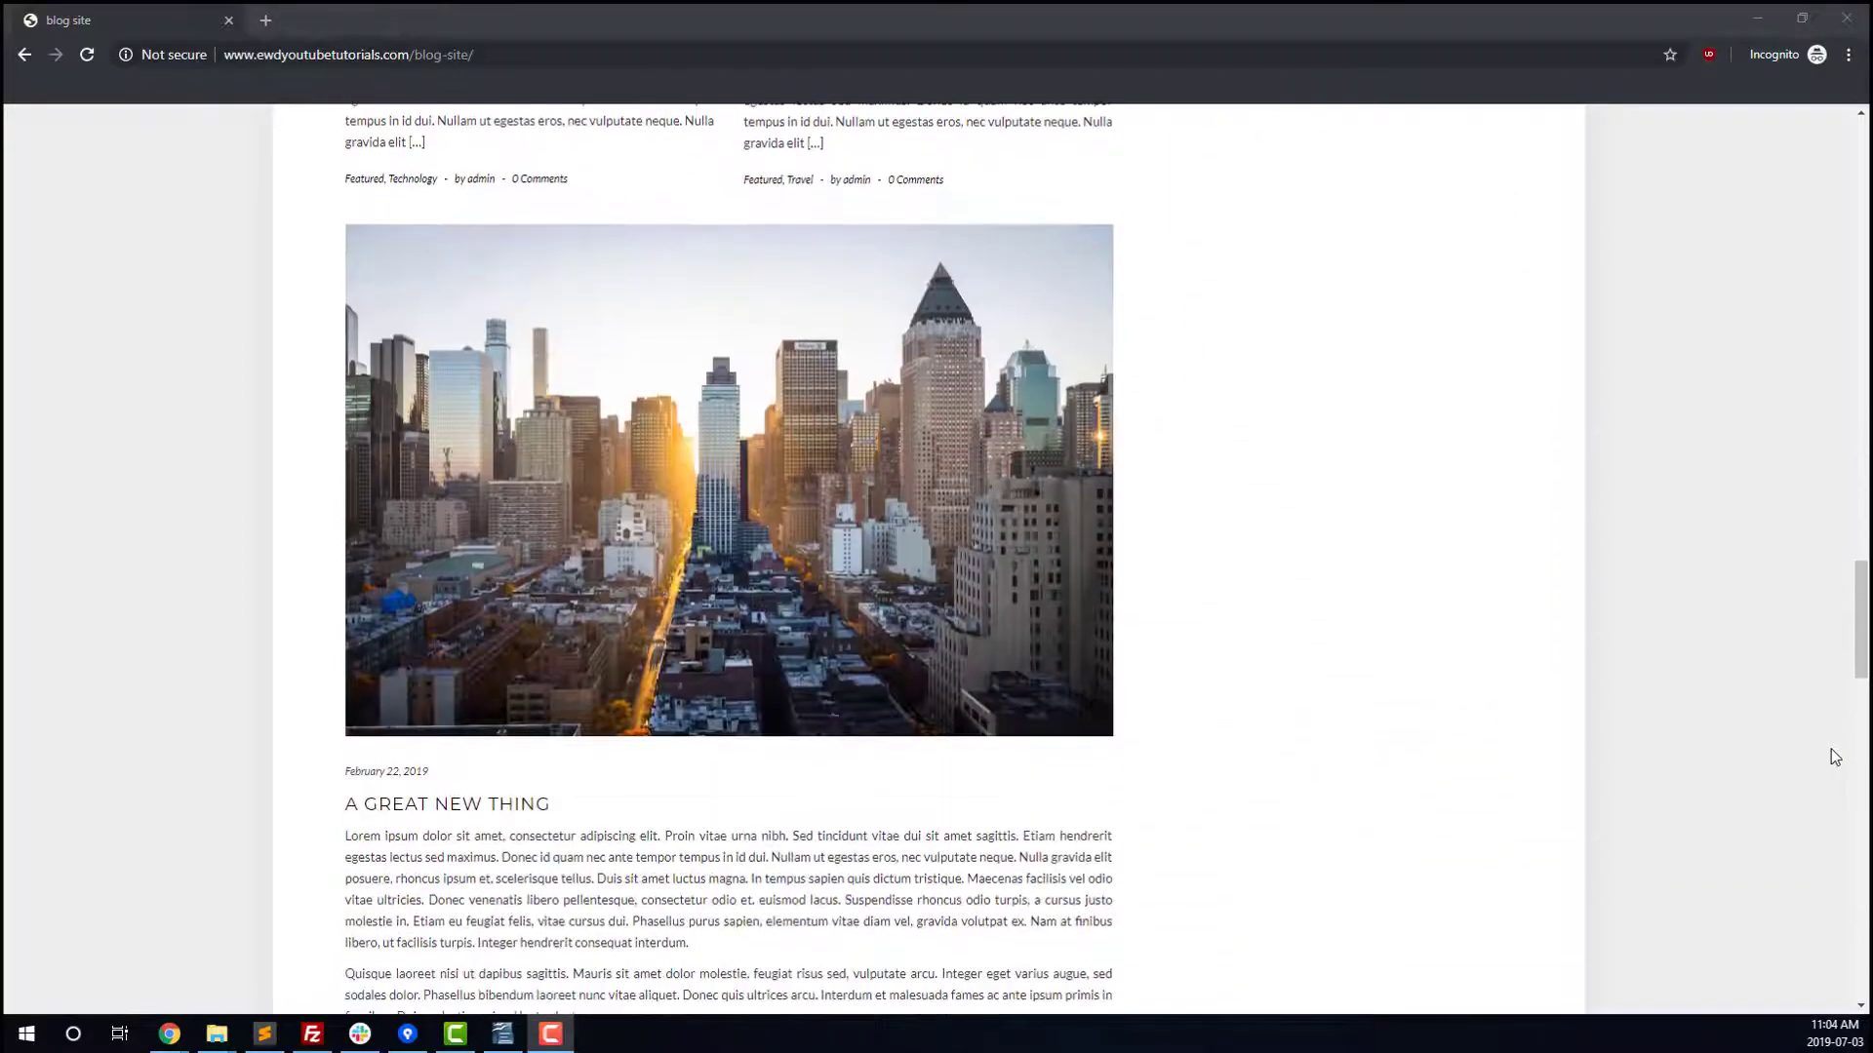
scroll(1830, 749, down, 2)
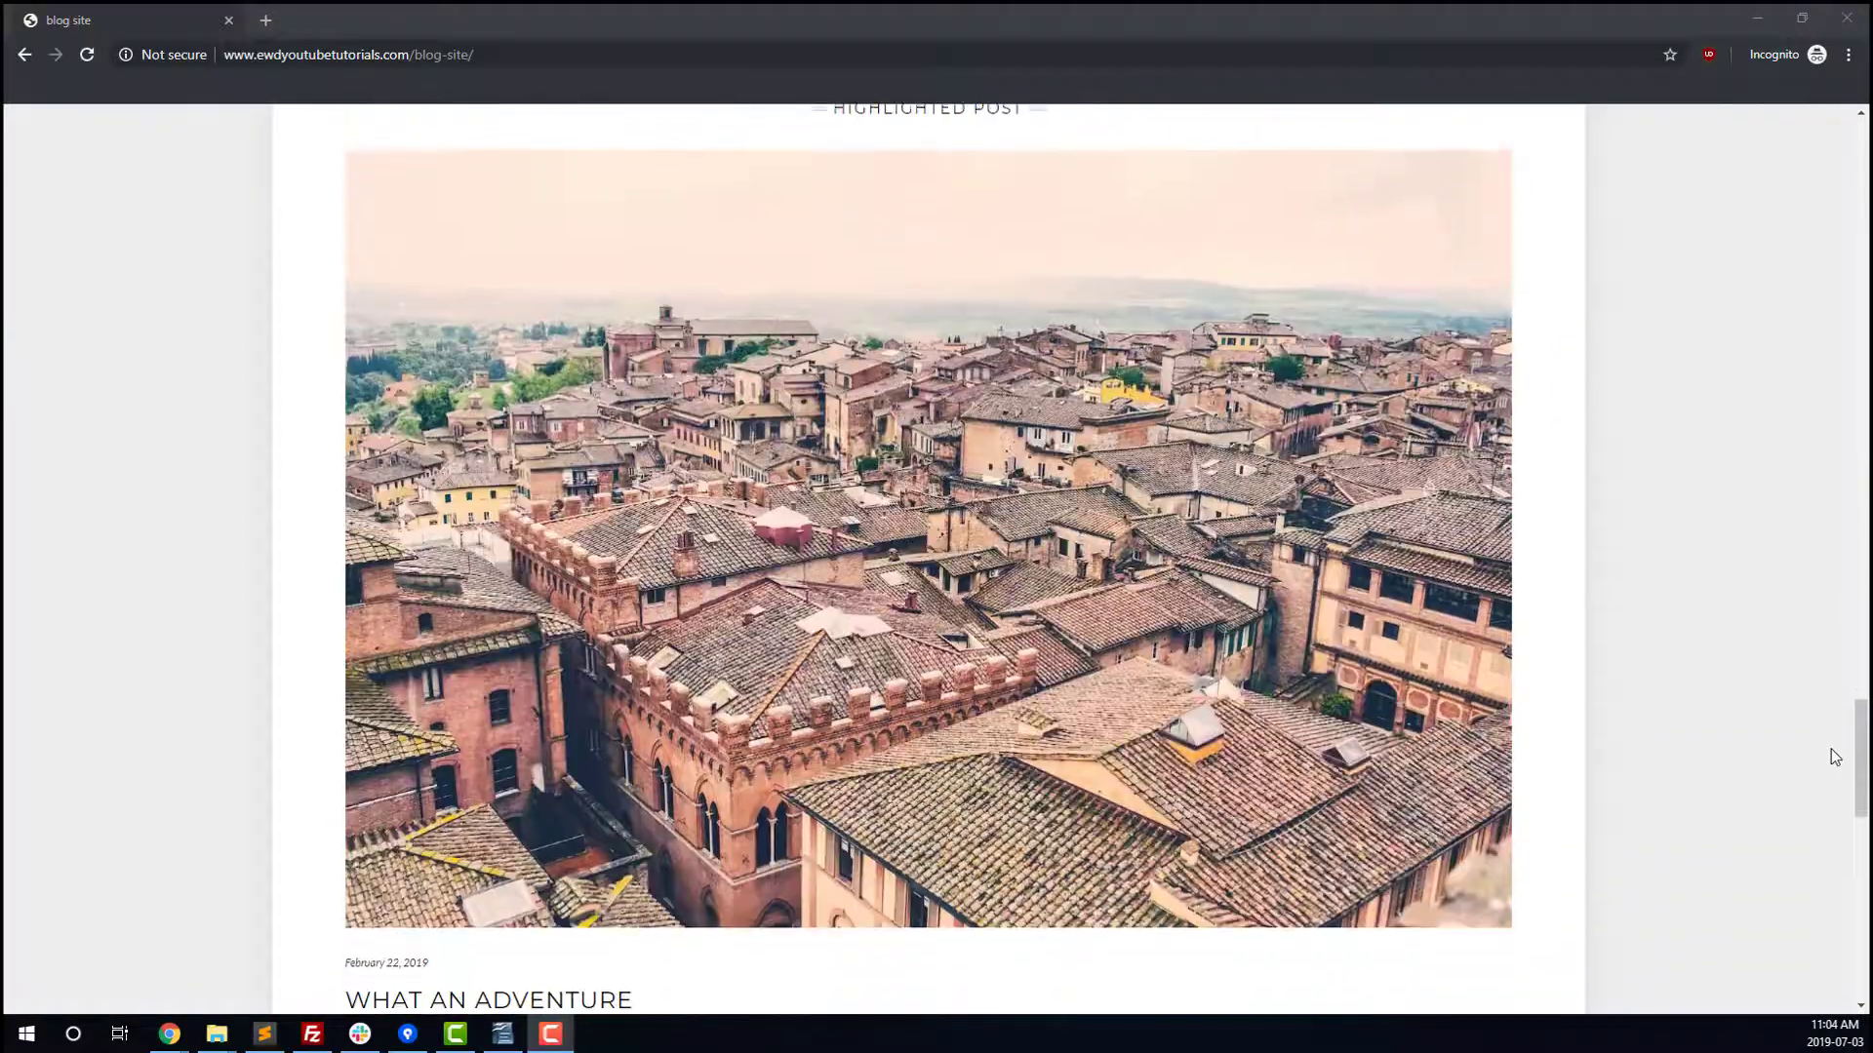
scroll(1829, 749, down, 5)
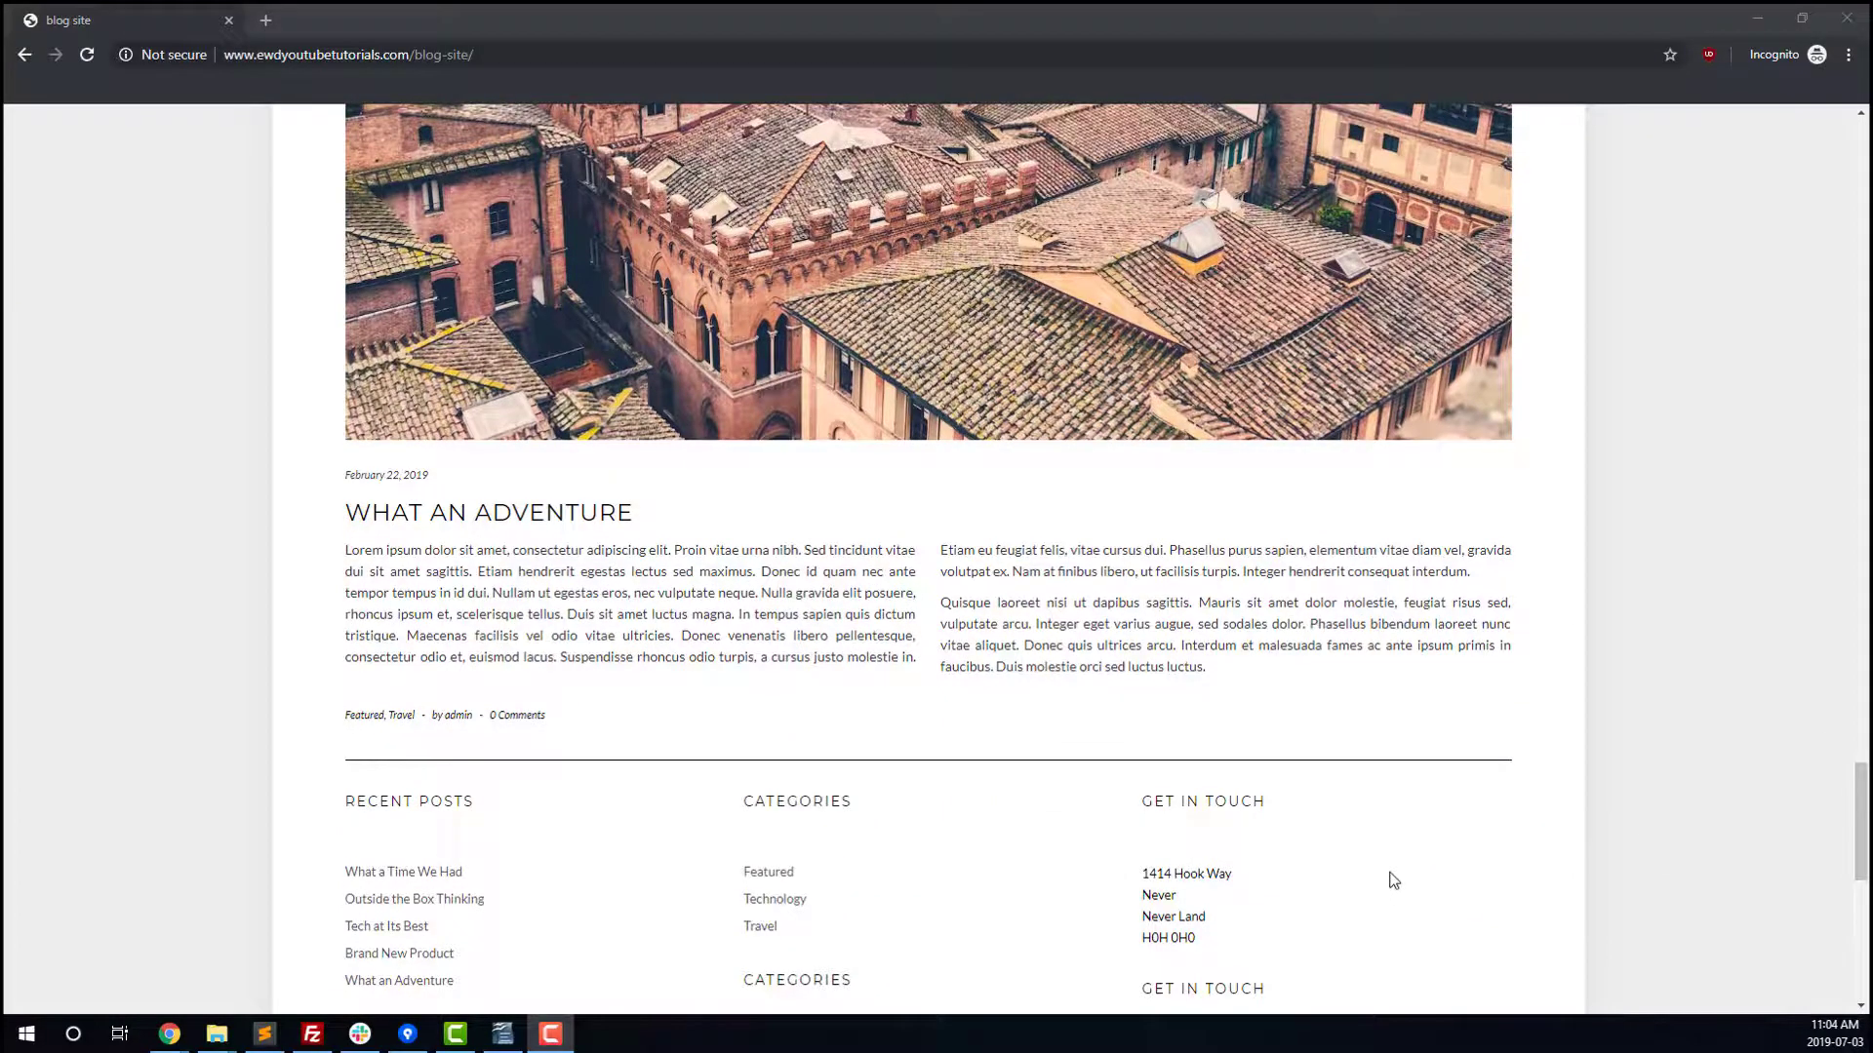
scroll(1394, 880, up, 20)
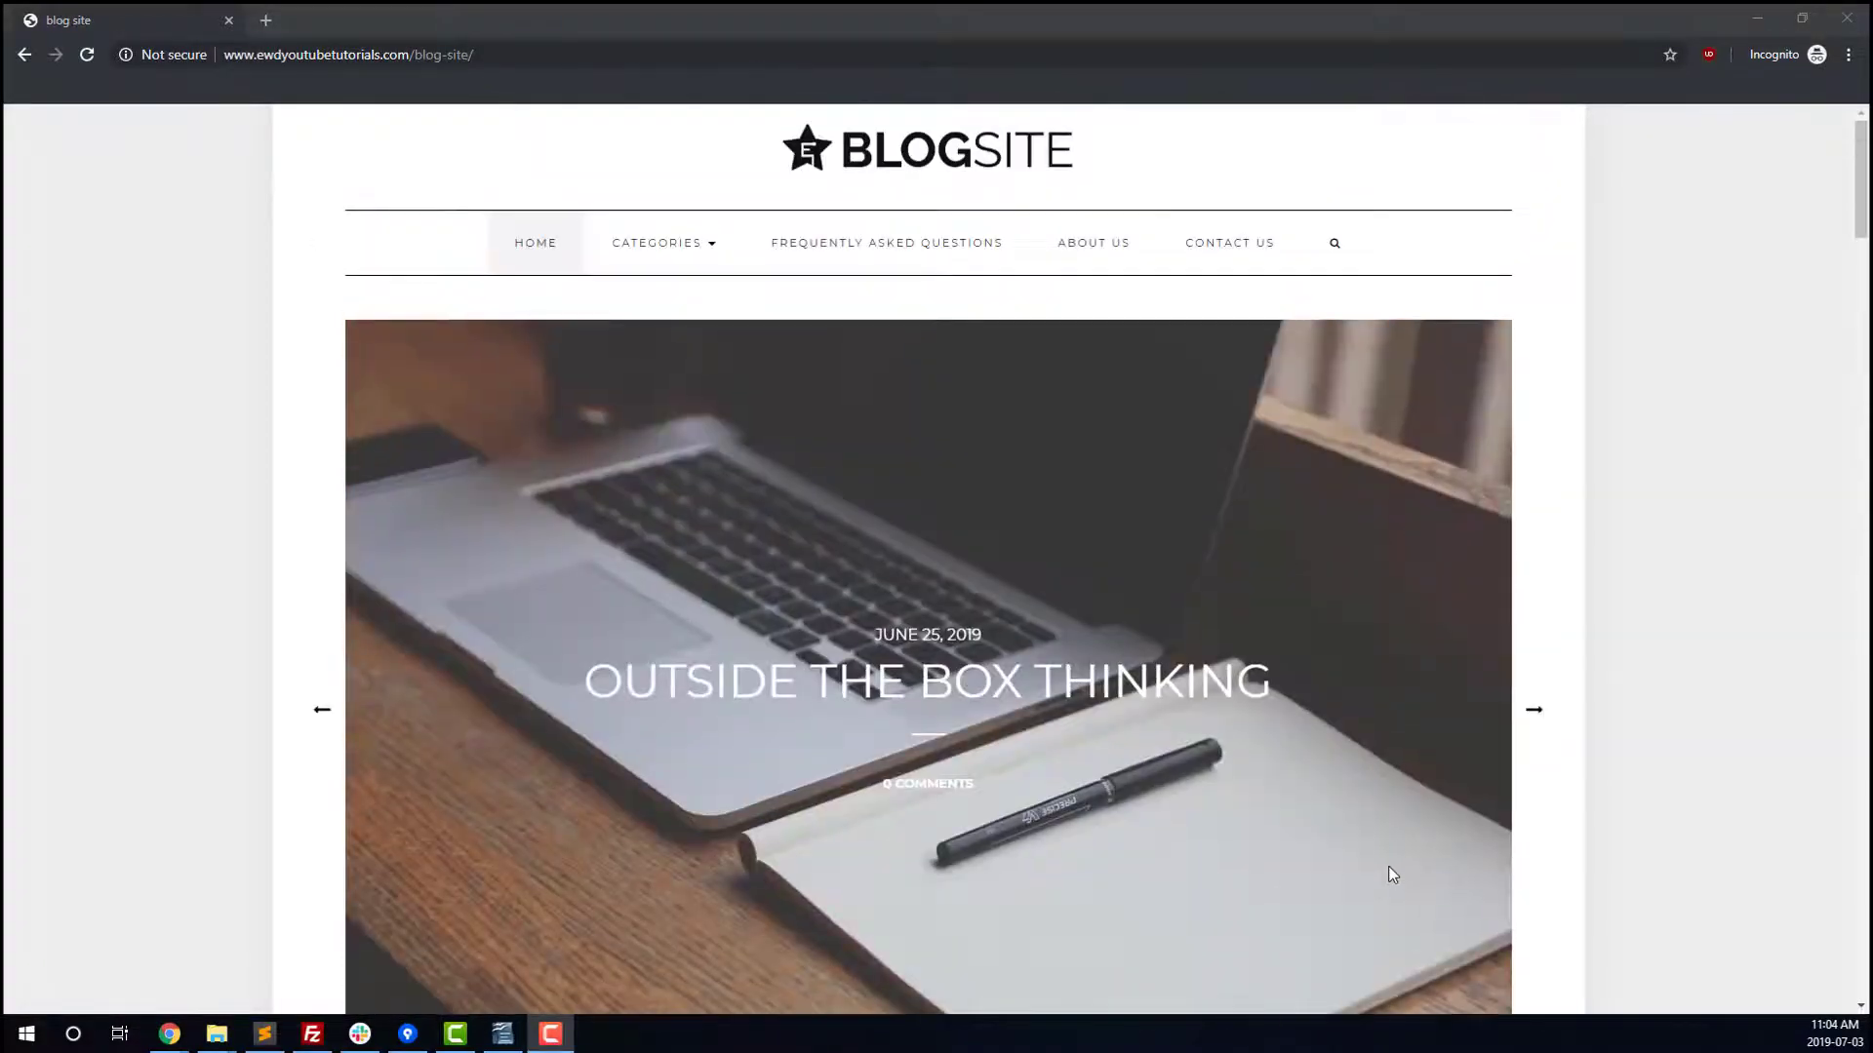
Open the Featured category page and look over its posts.
mouse_move(689, 260)
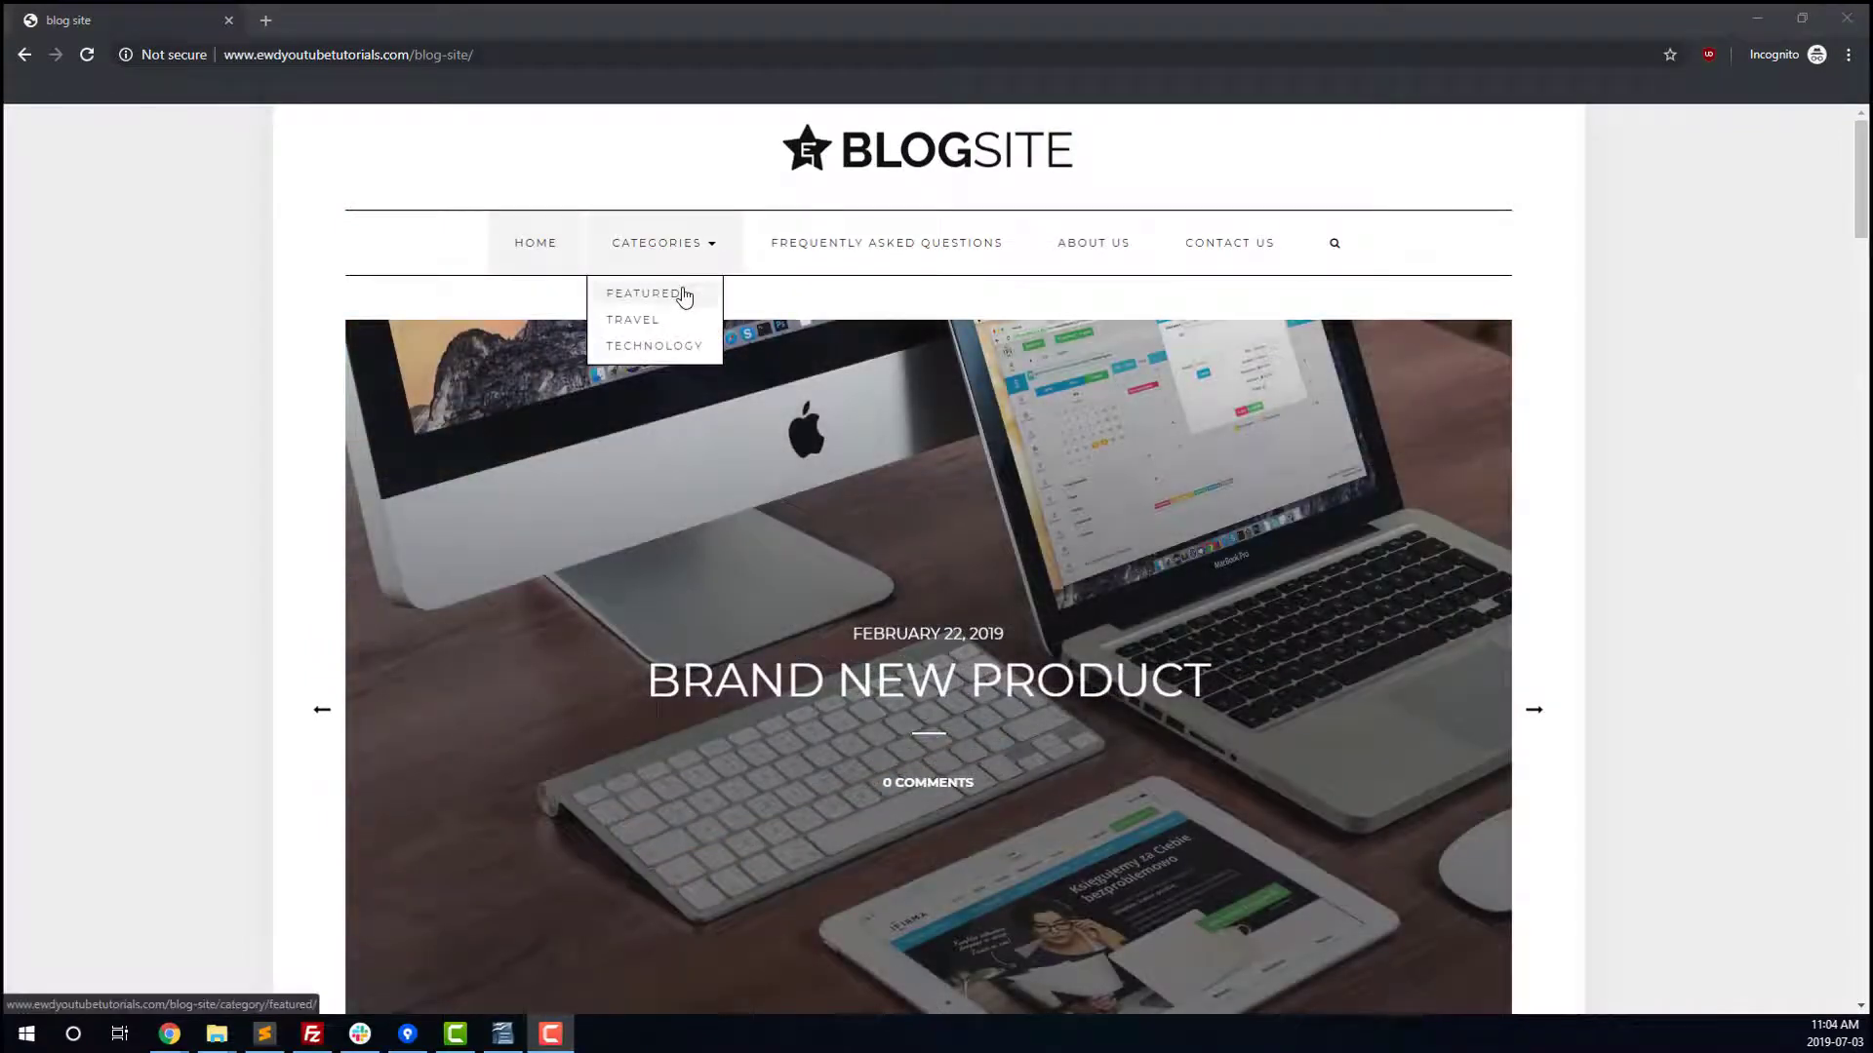
click(683, 297)
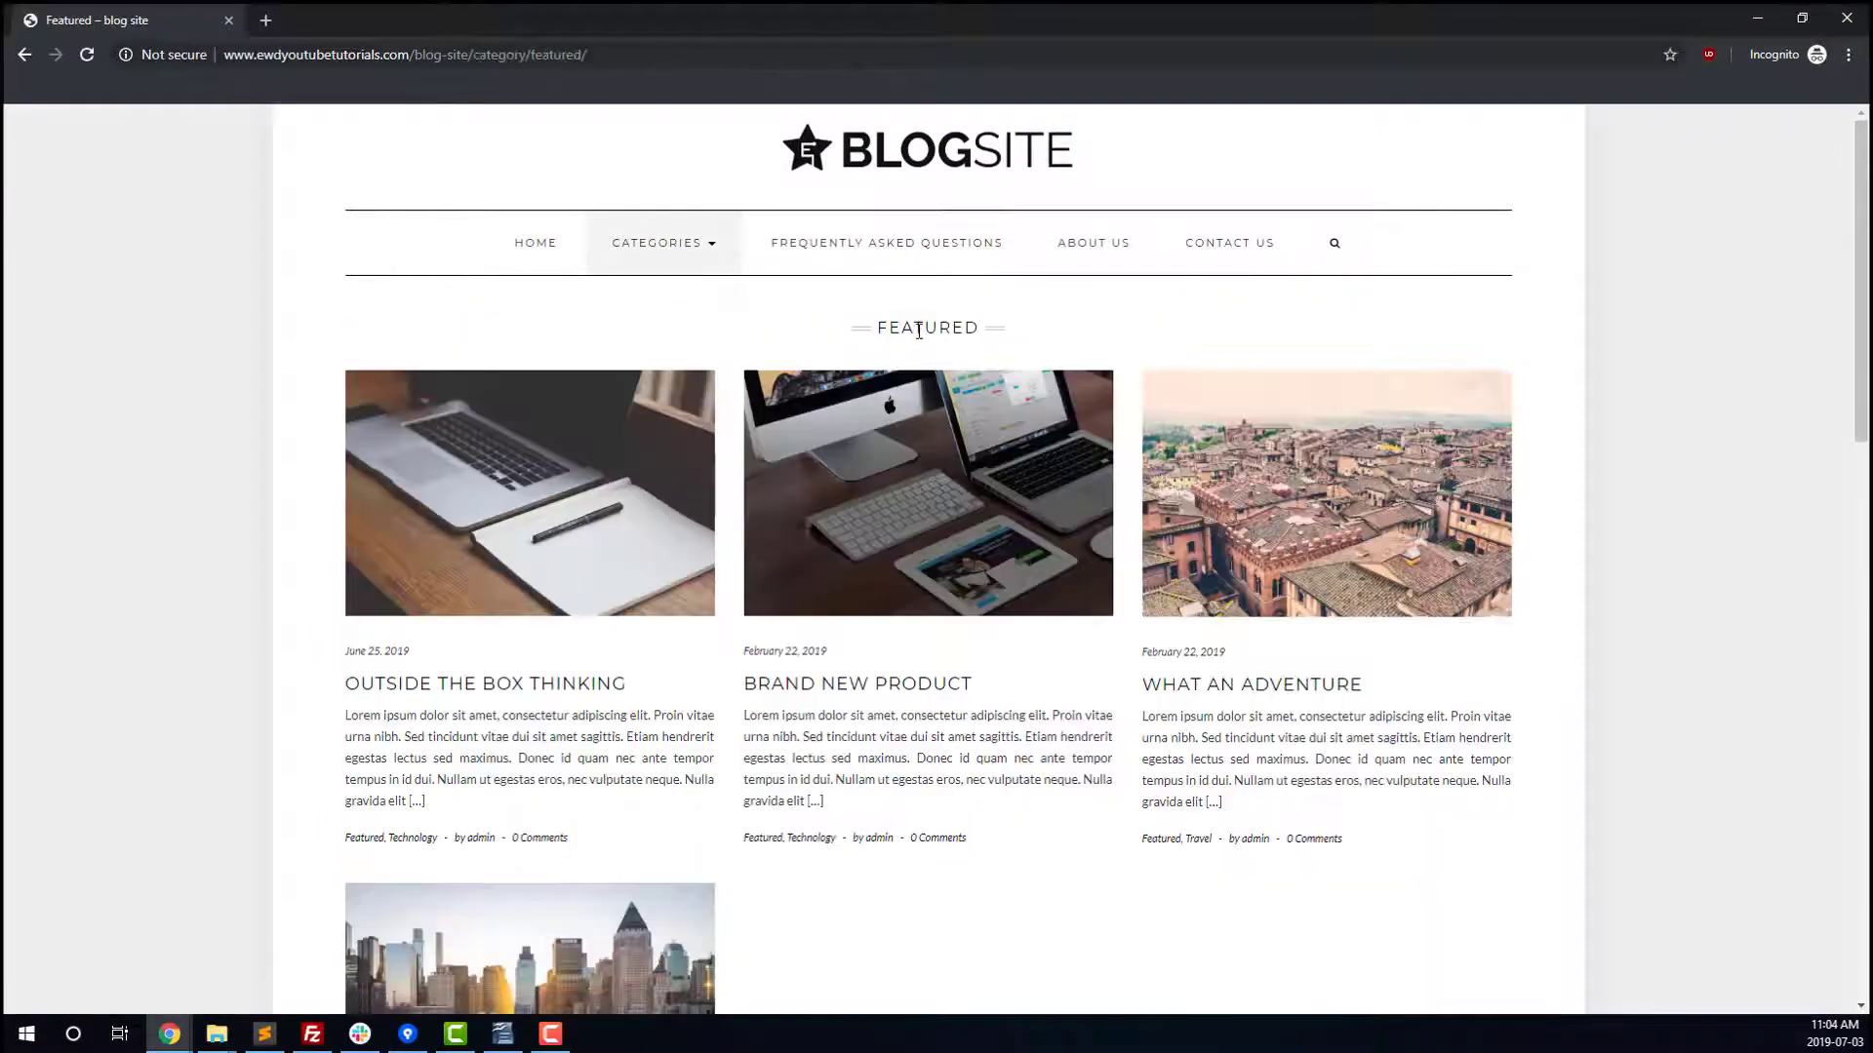
scroll(919, 331, down, 3)
scroll(918, 330, up, 3)
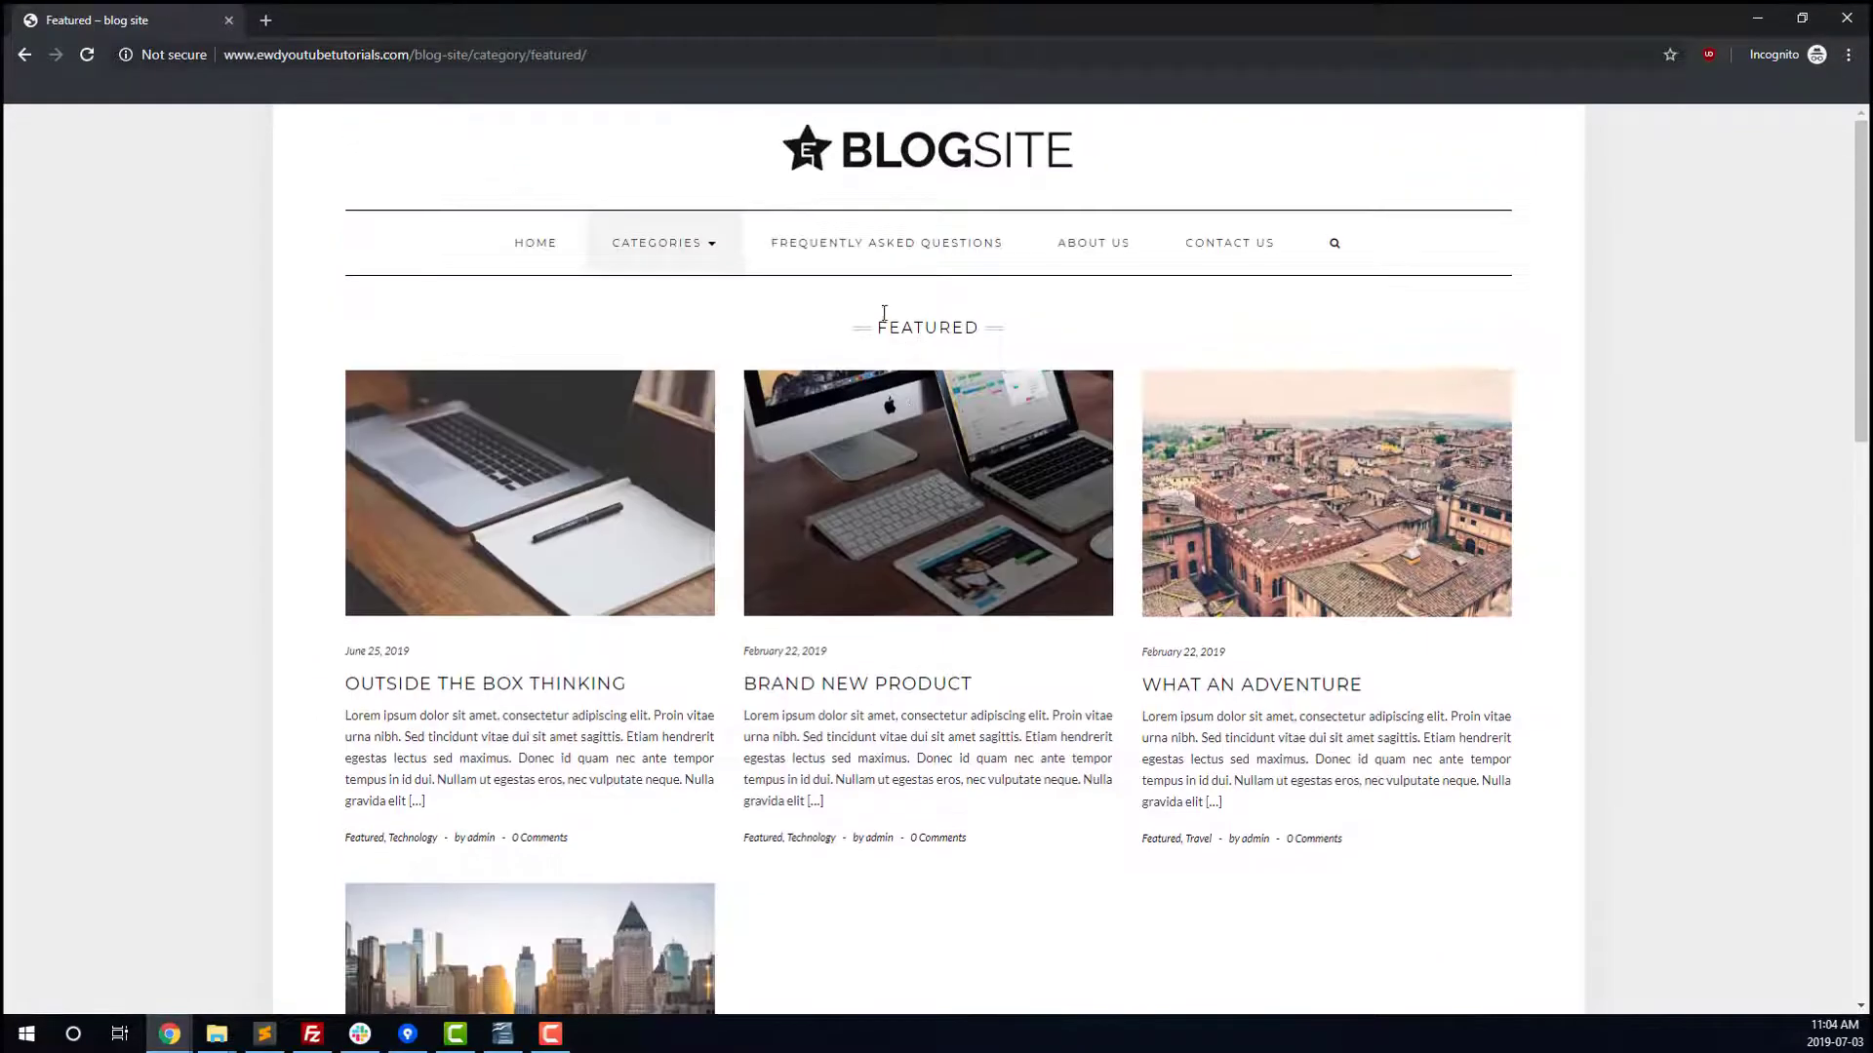
Open the Frequently Asked Questions page, and expand and collapse the answer to "Where can I report errors?".
click(715, 256)
click(953, 243)
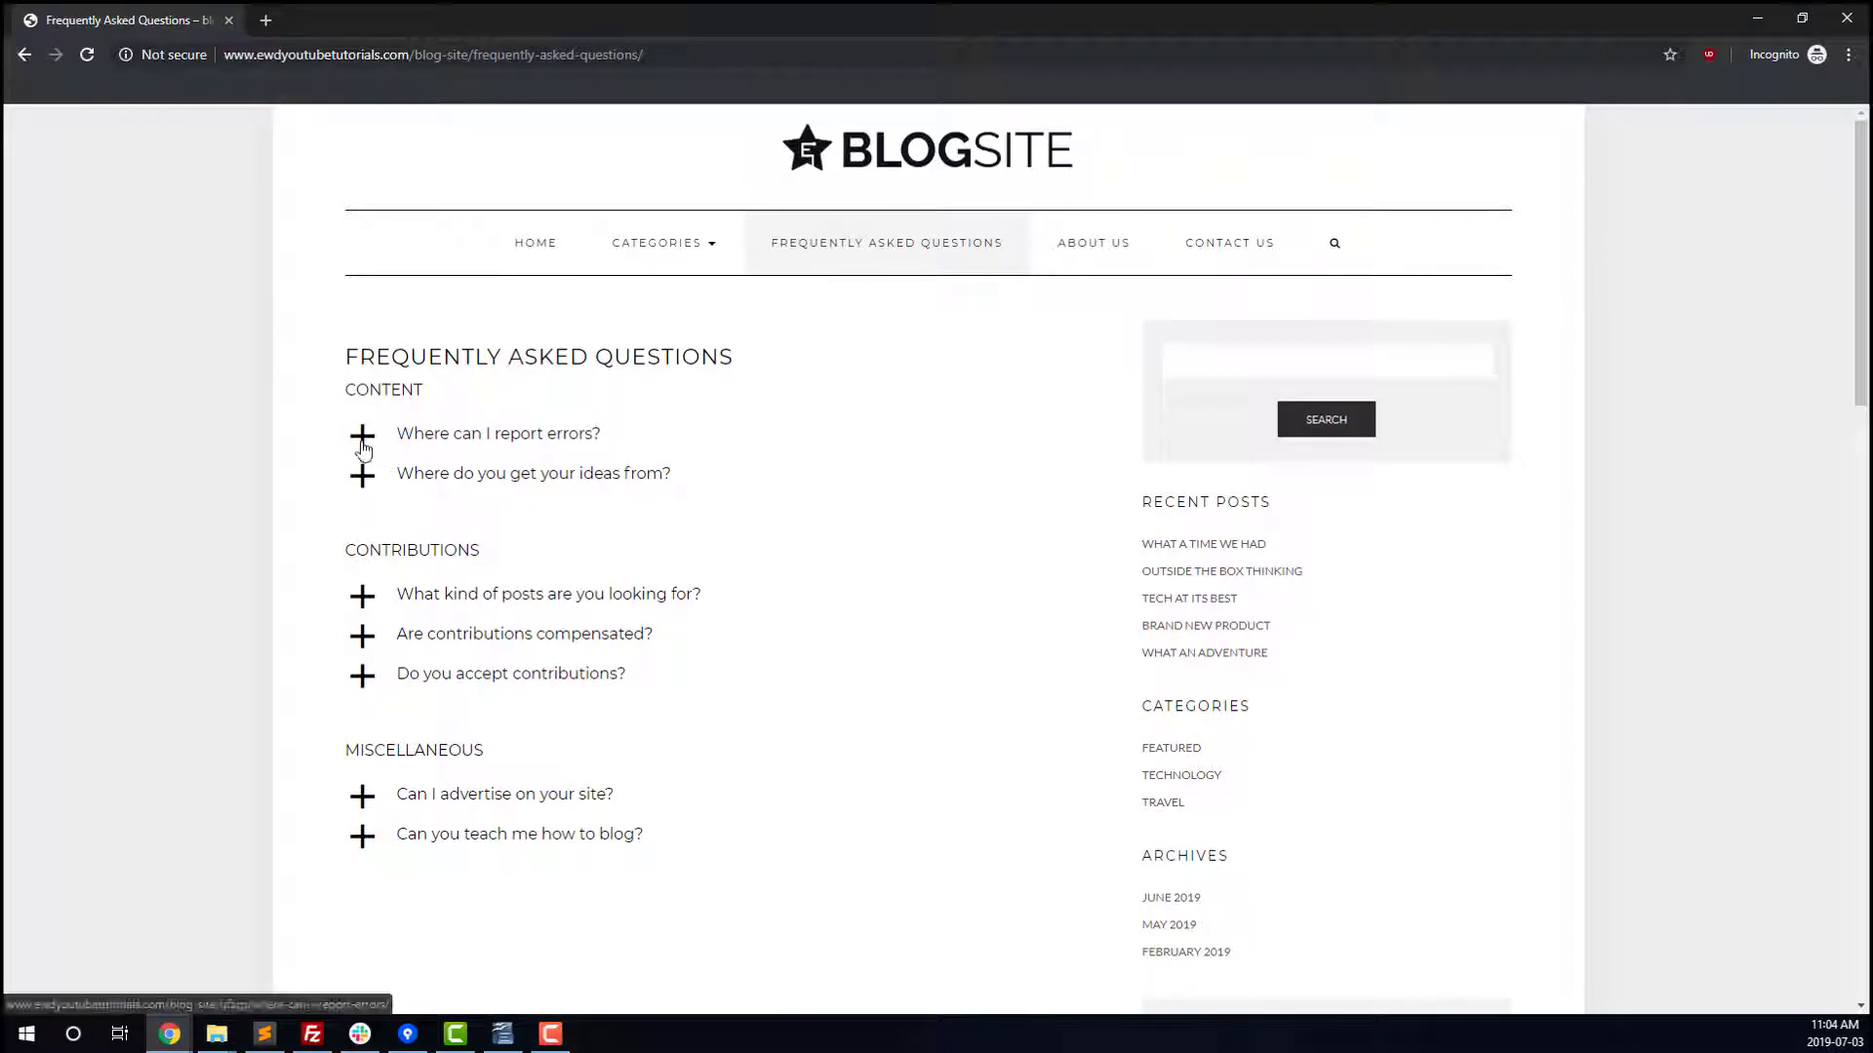
click(362, 447)
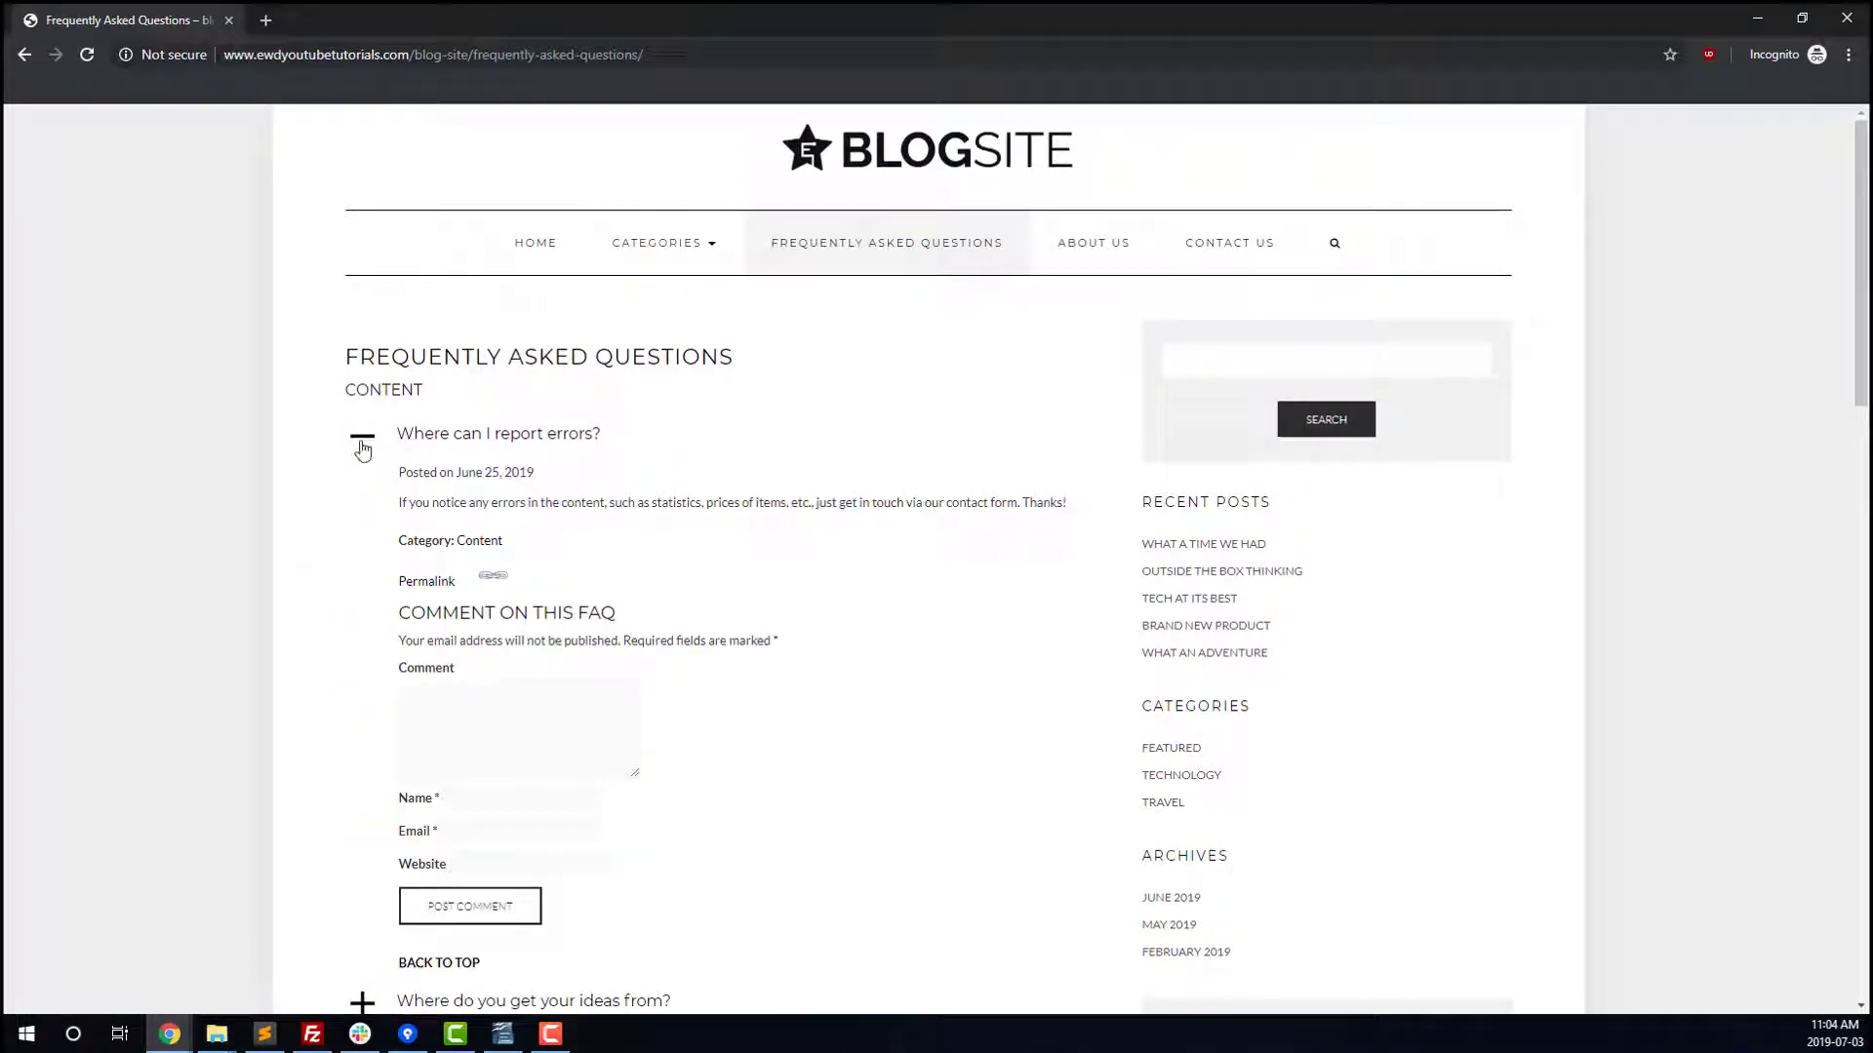
click(362, 447)
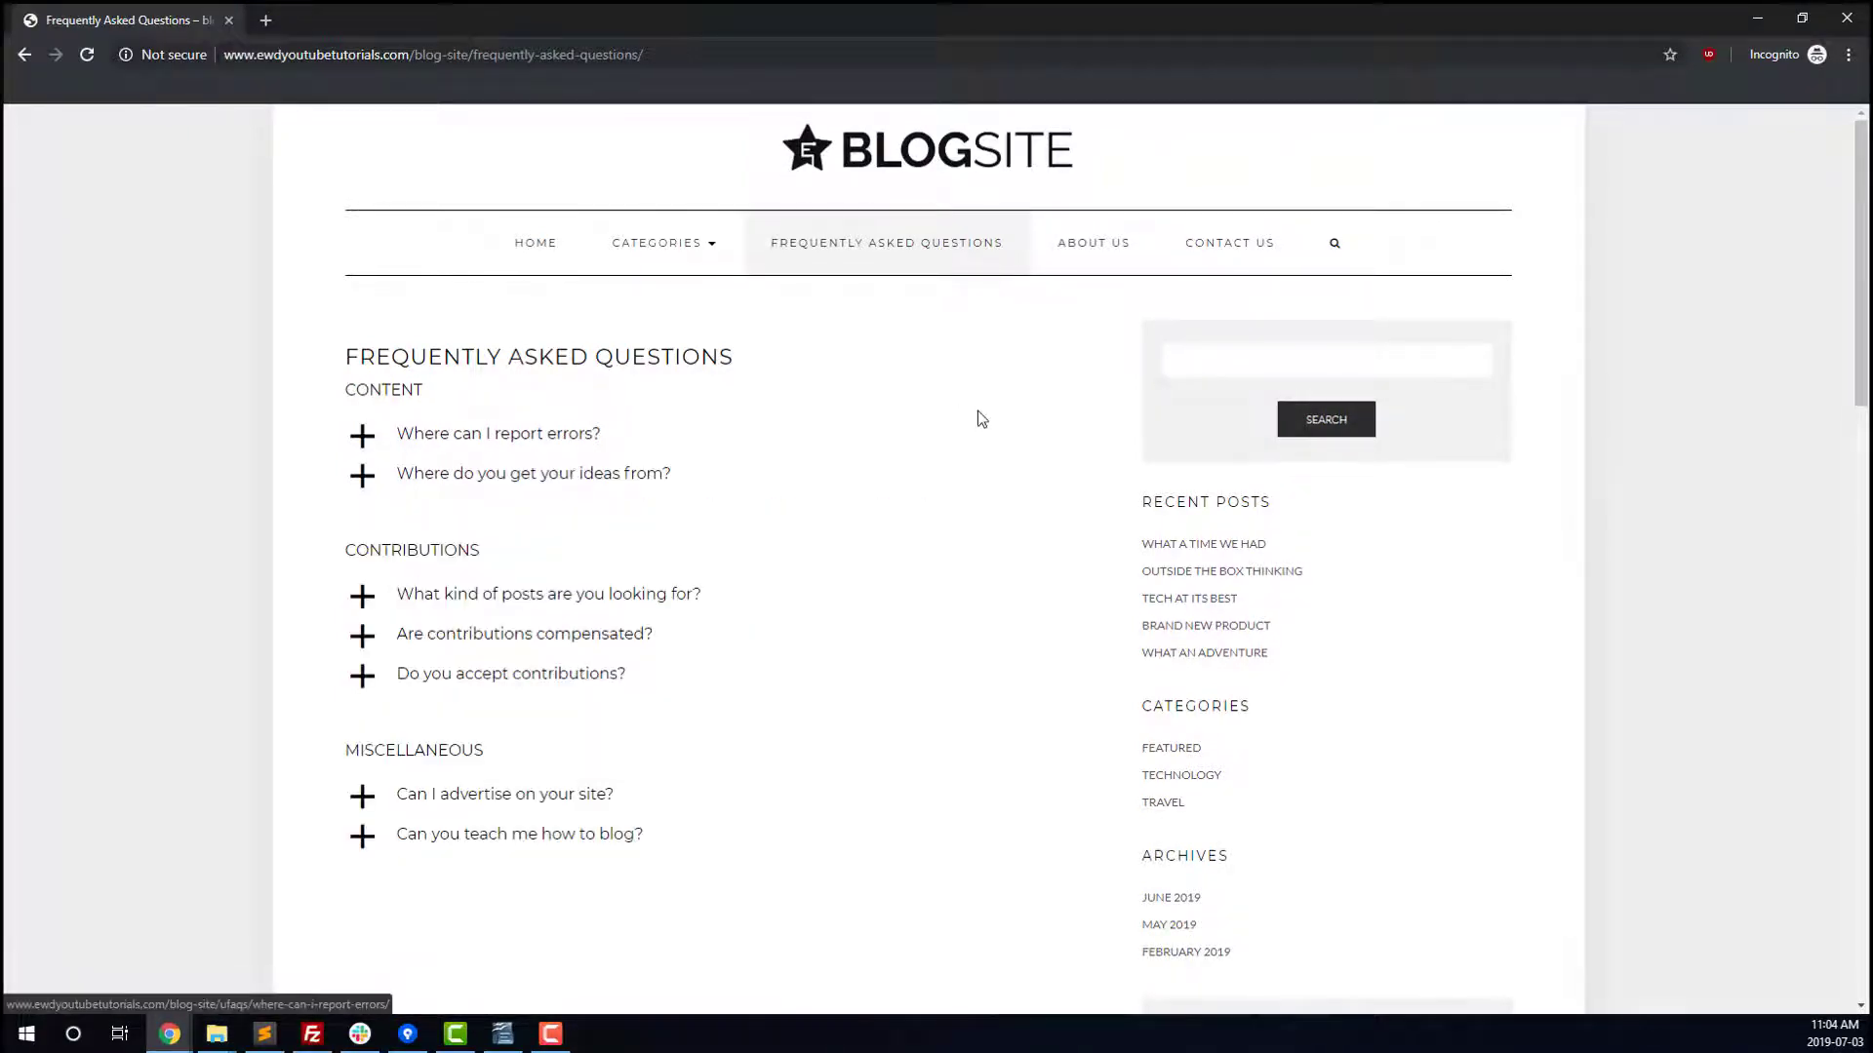
View the About Us page, and open the recent post "What a Time We Had" to look through its content.
click(1097, 246)
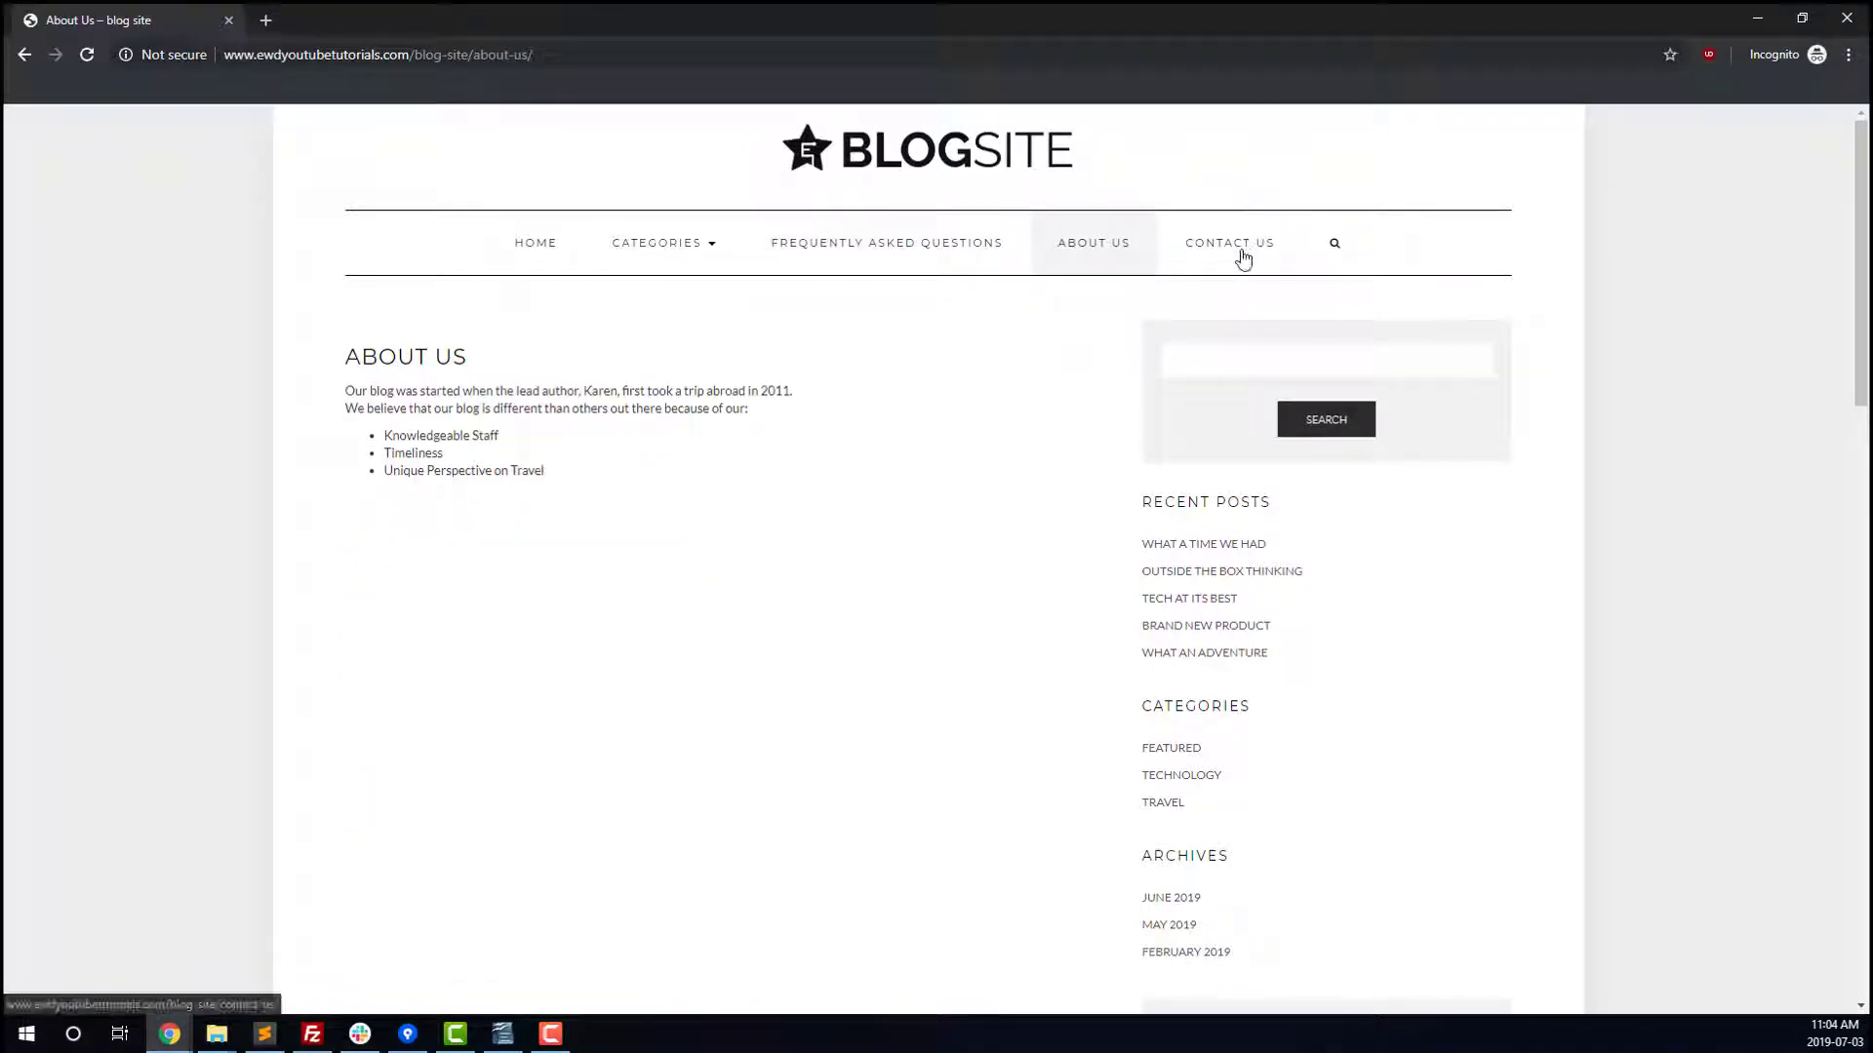
click(1187, 546)
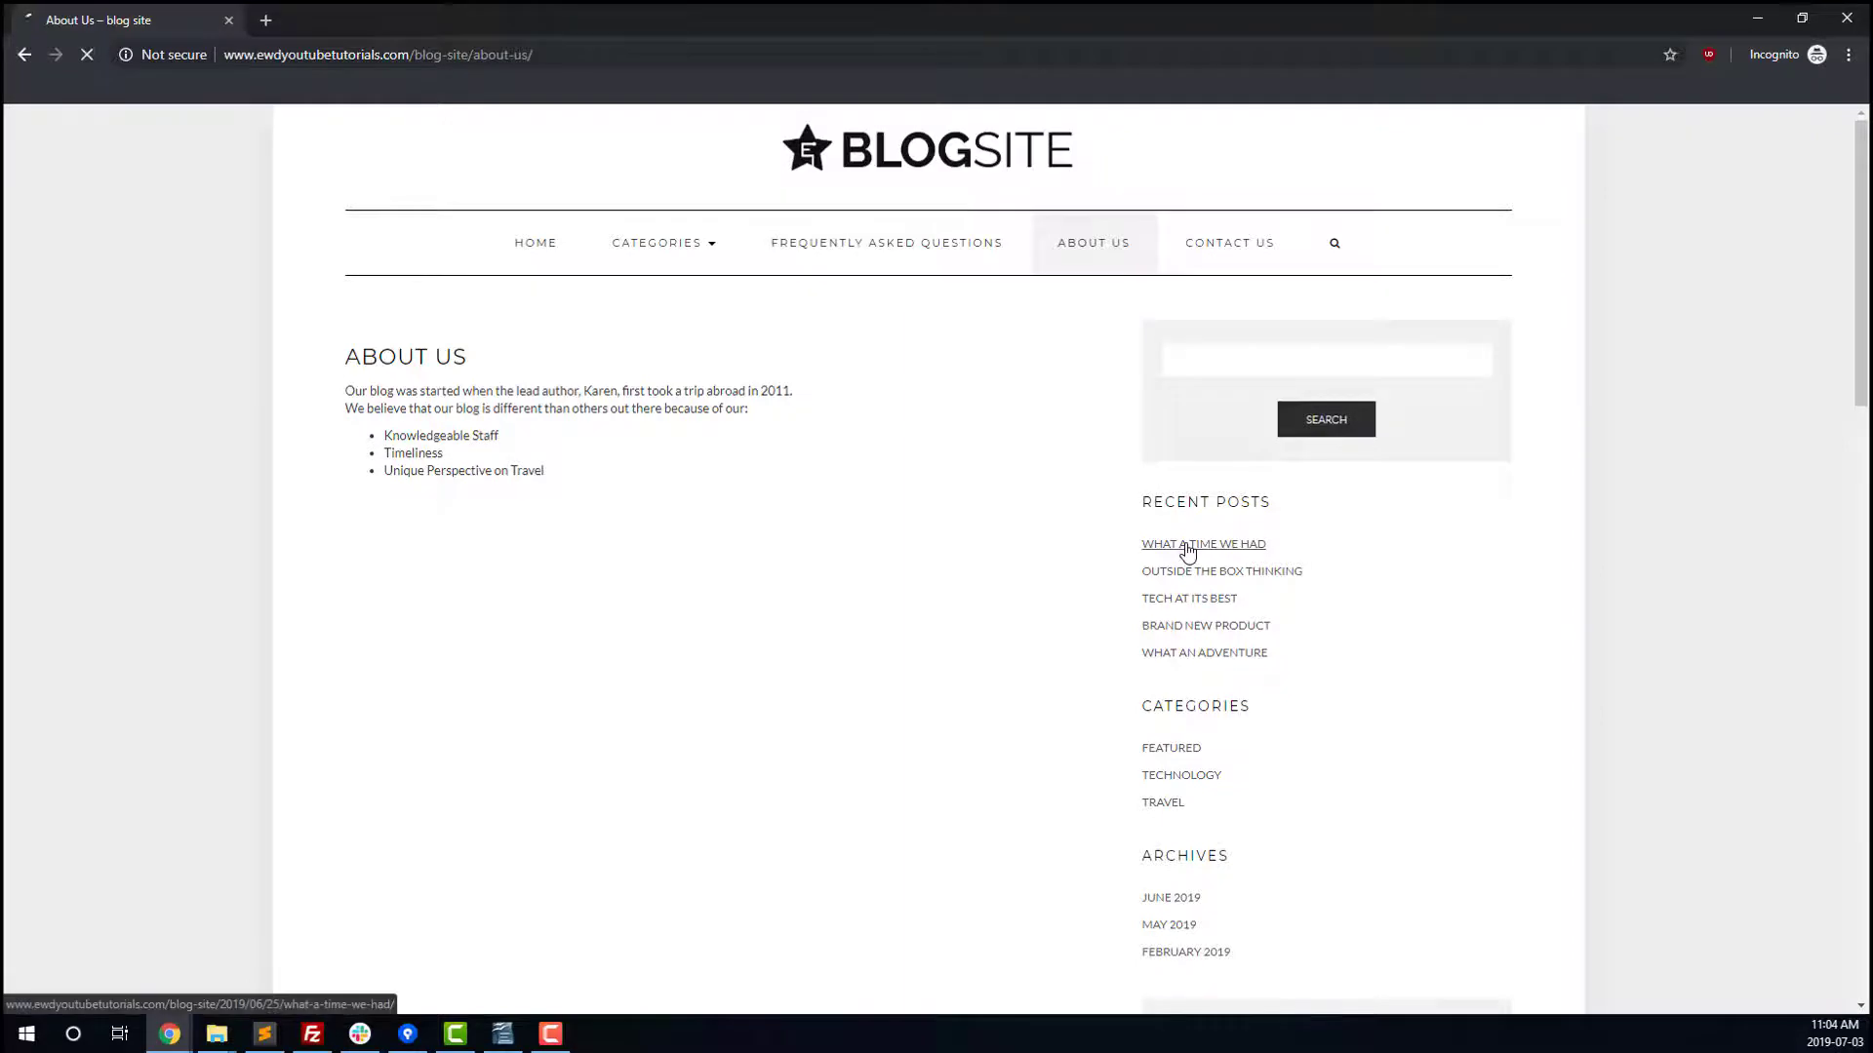
scroll(1565, 437, down, 2)
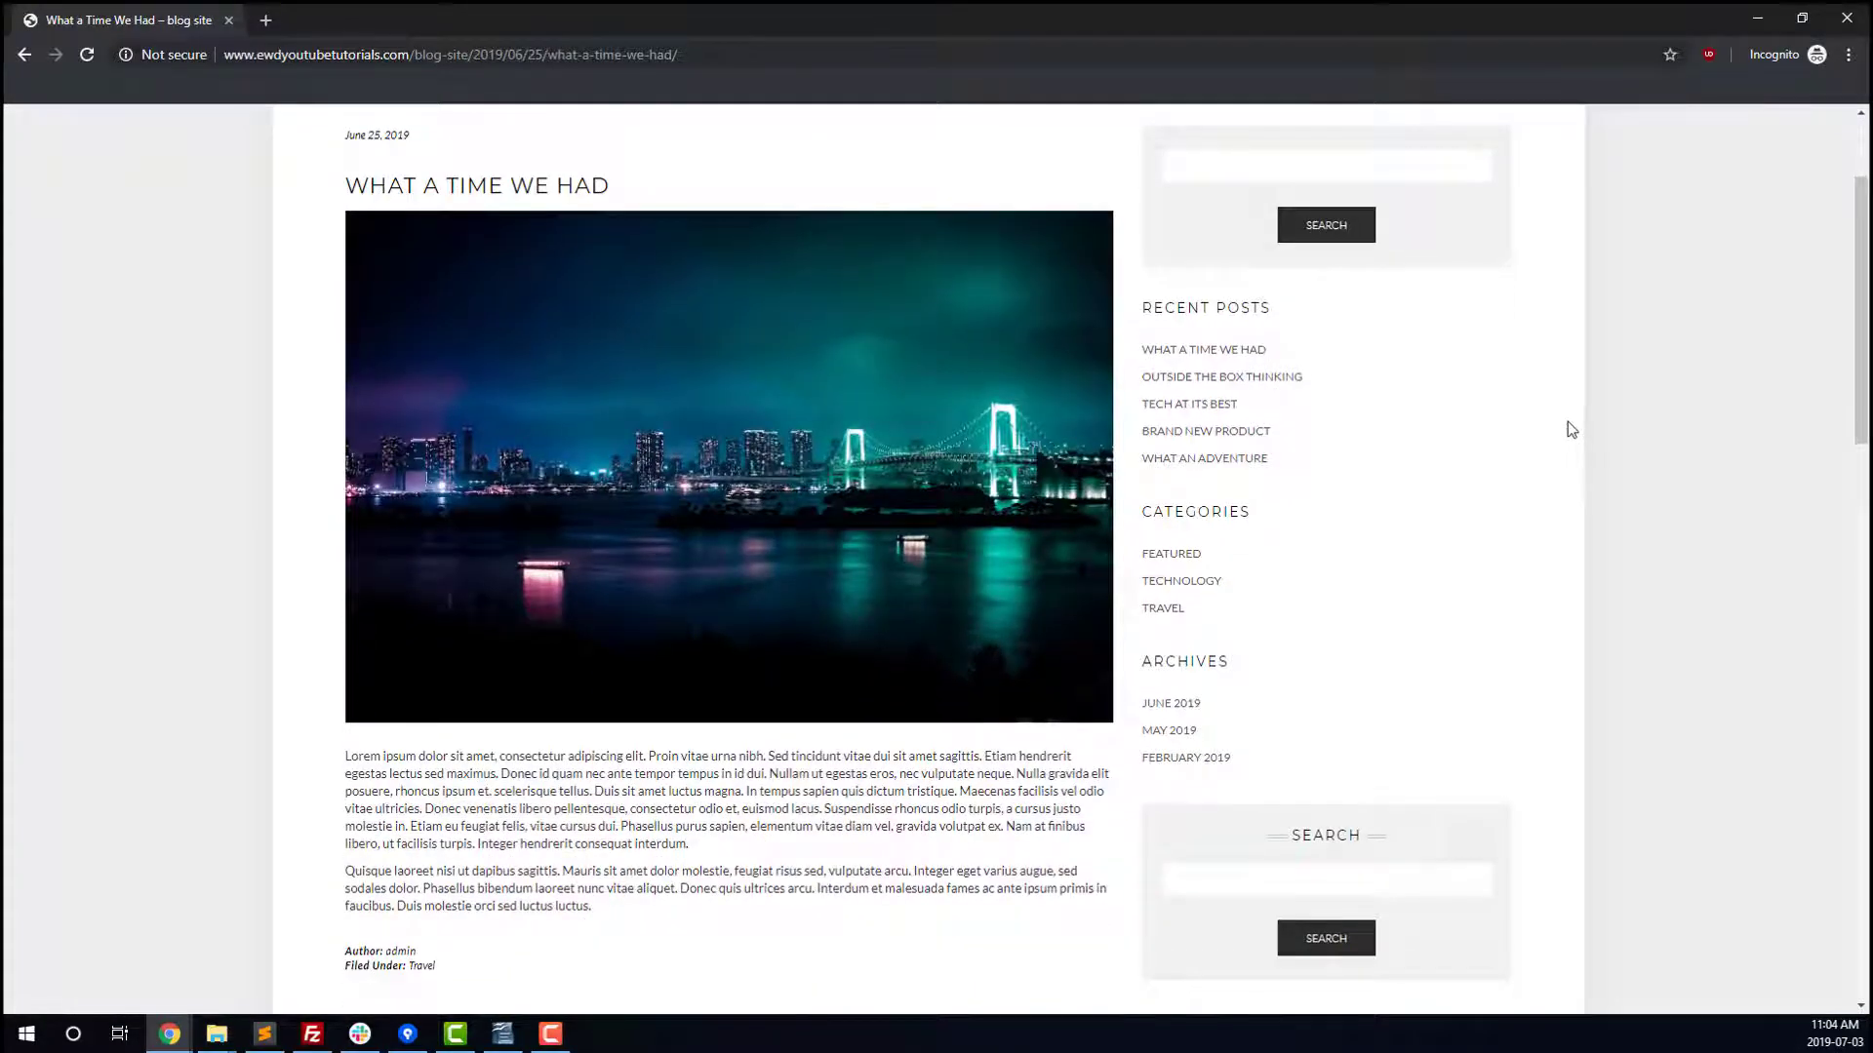
scroll(1566, 429, down, 5)
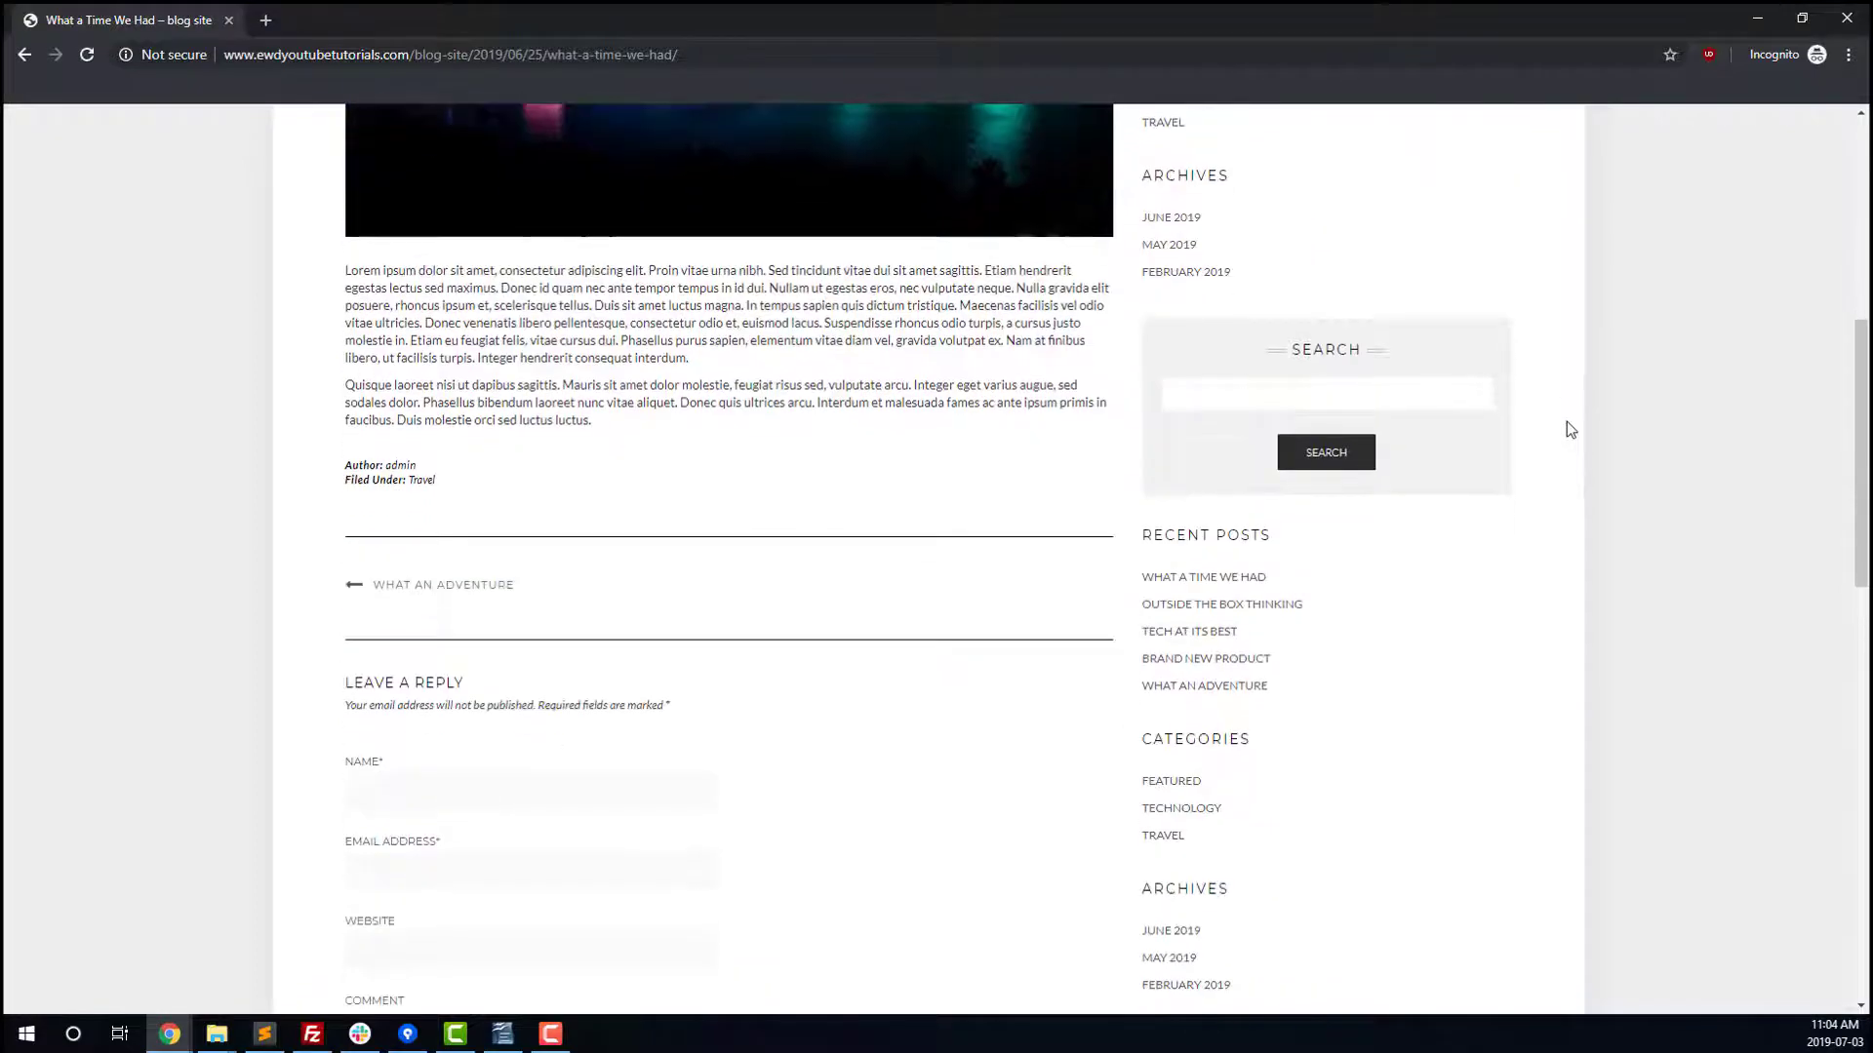
scroll(1566, 430, up, 5)
scroll(1433, 455, down, 3)
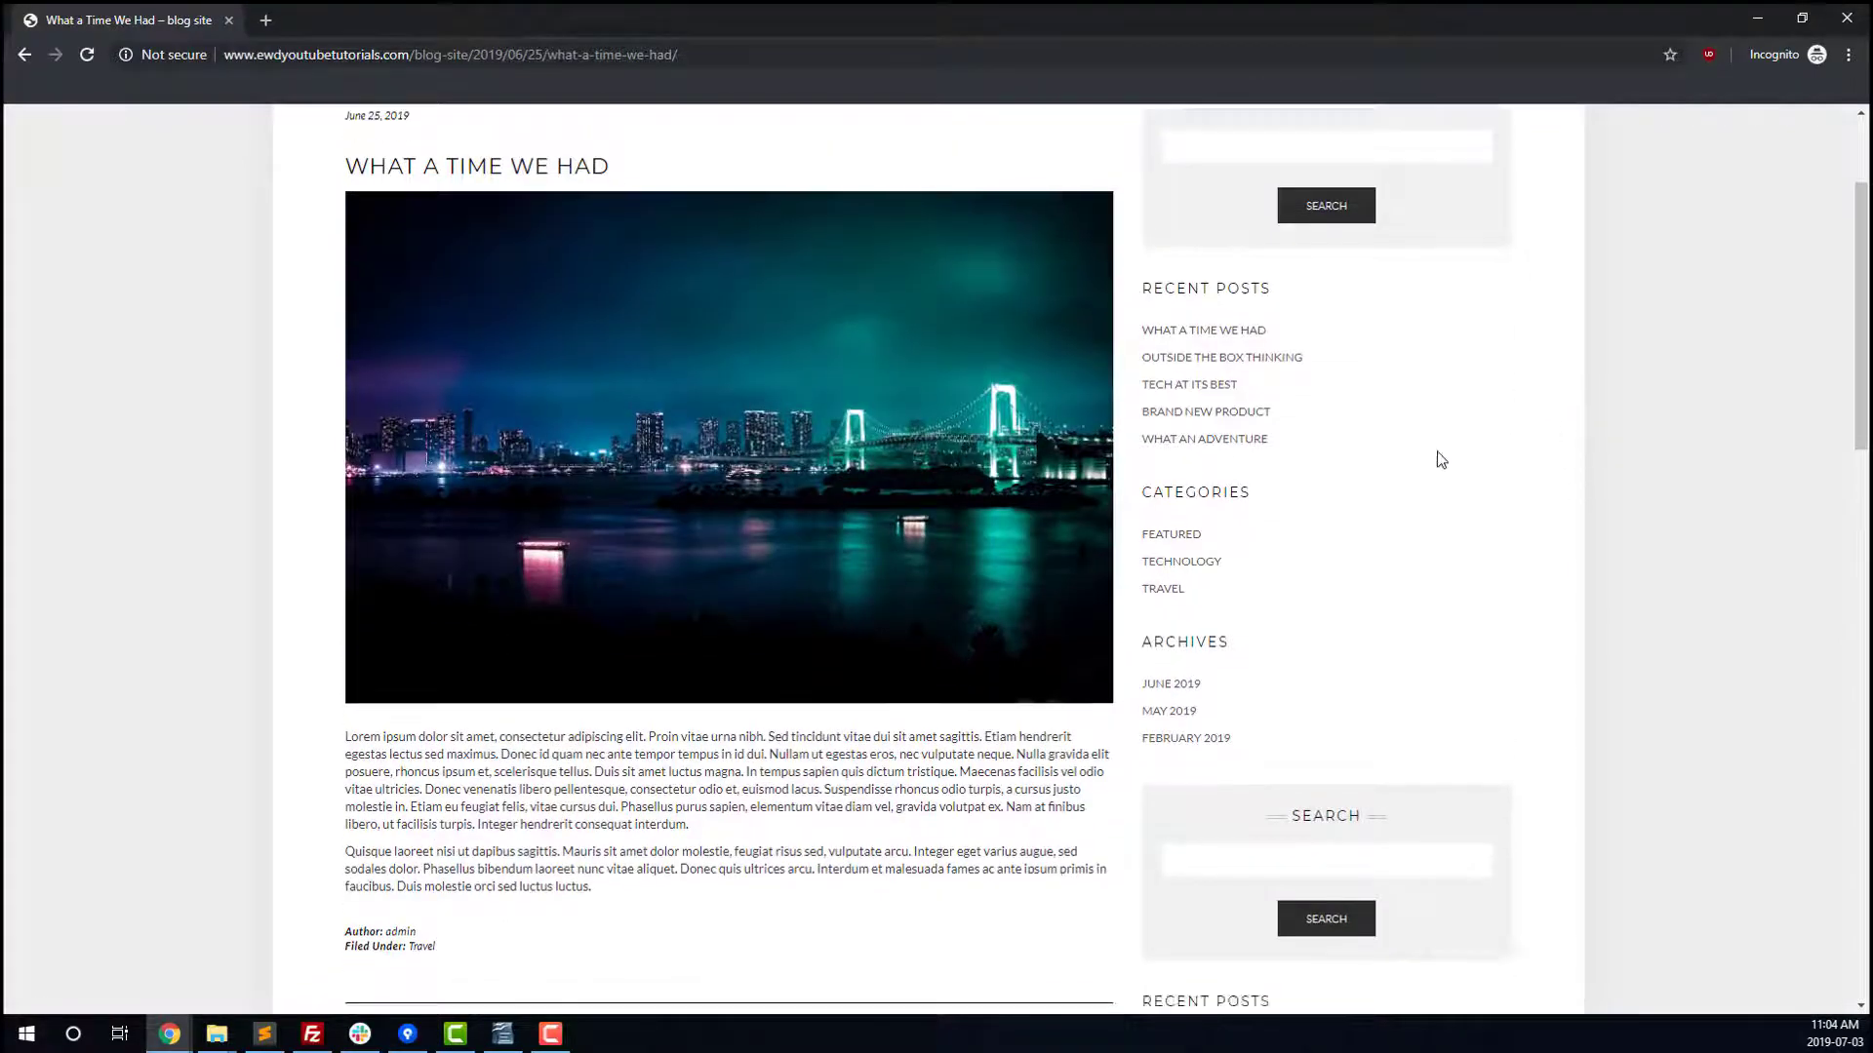
Go to the adjacent post "What an Adventure" and look over its content.
click(440, 786)
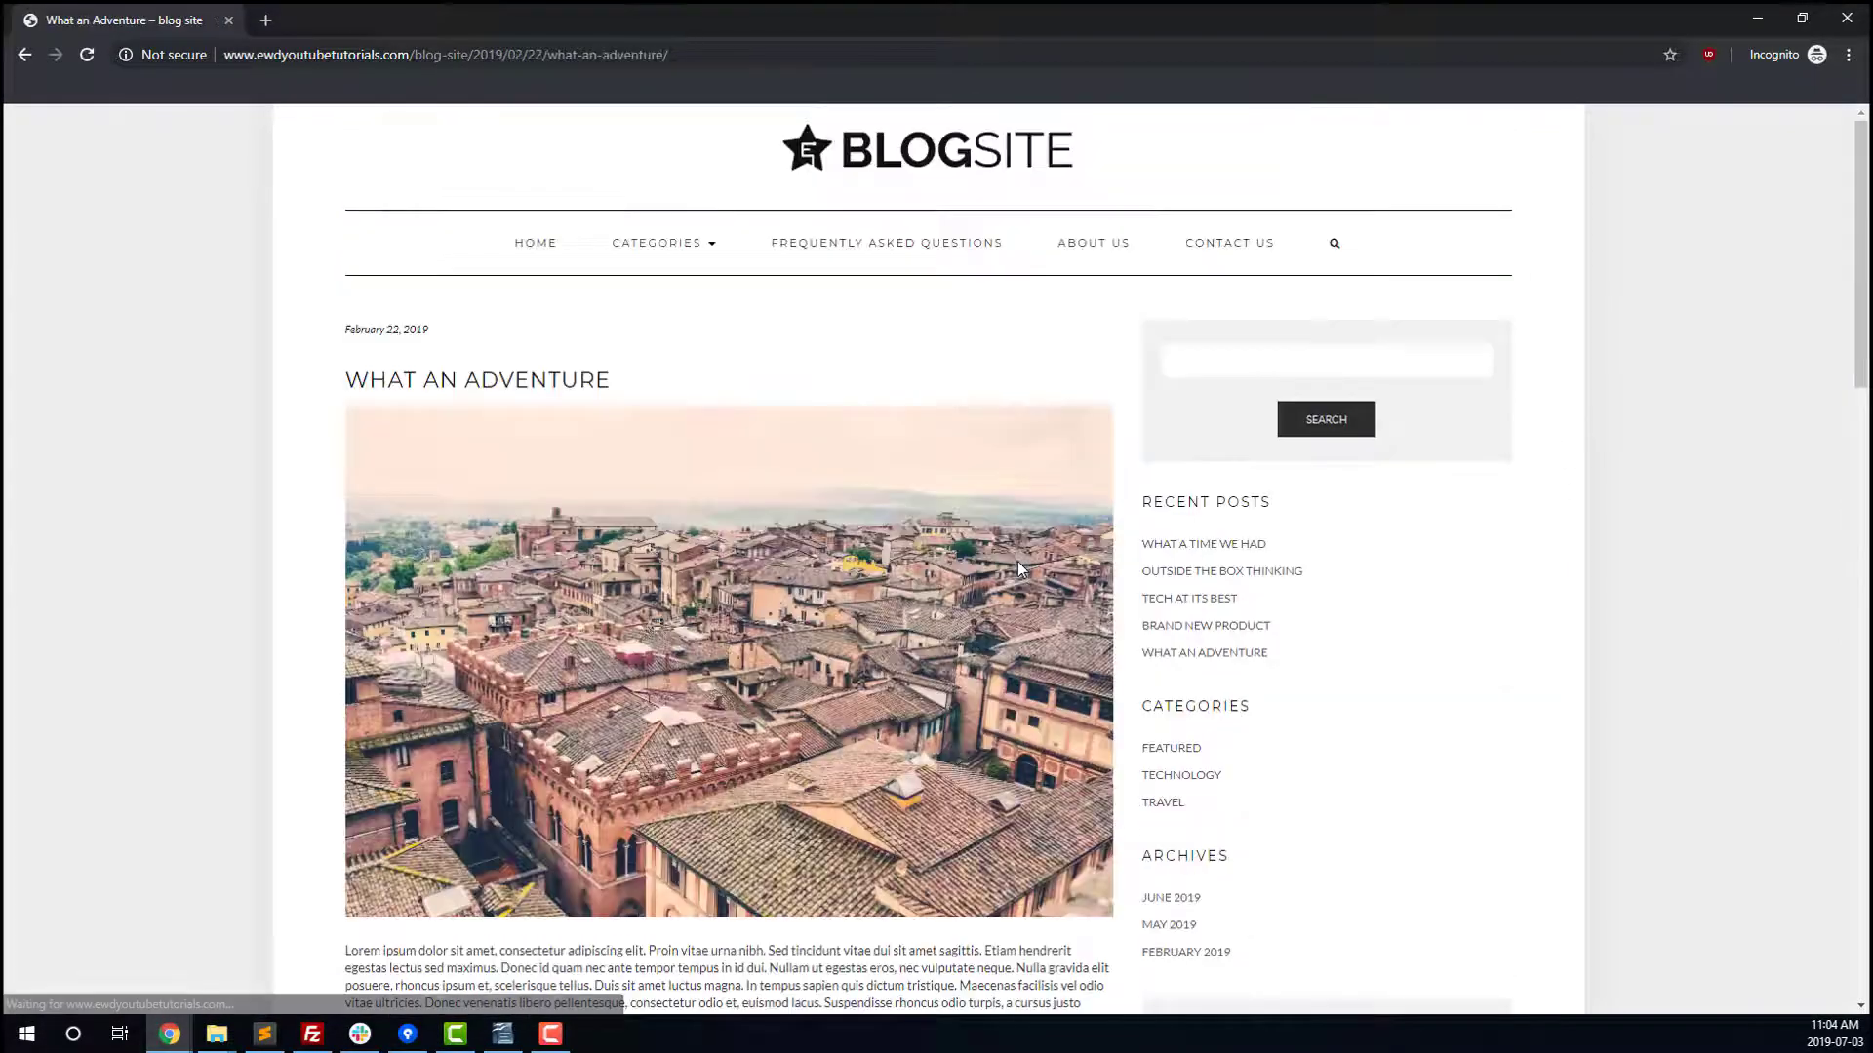
scroll(1438, 517, down, 3)
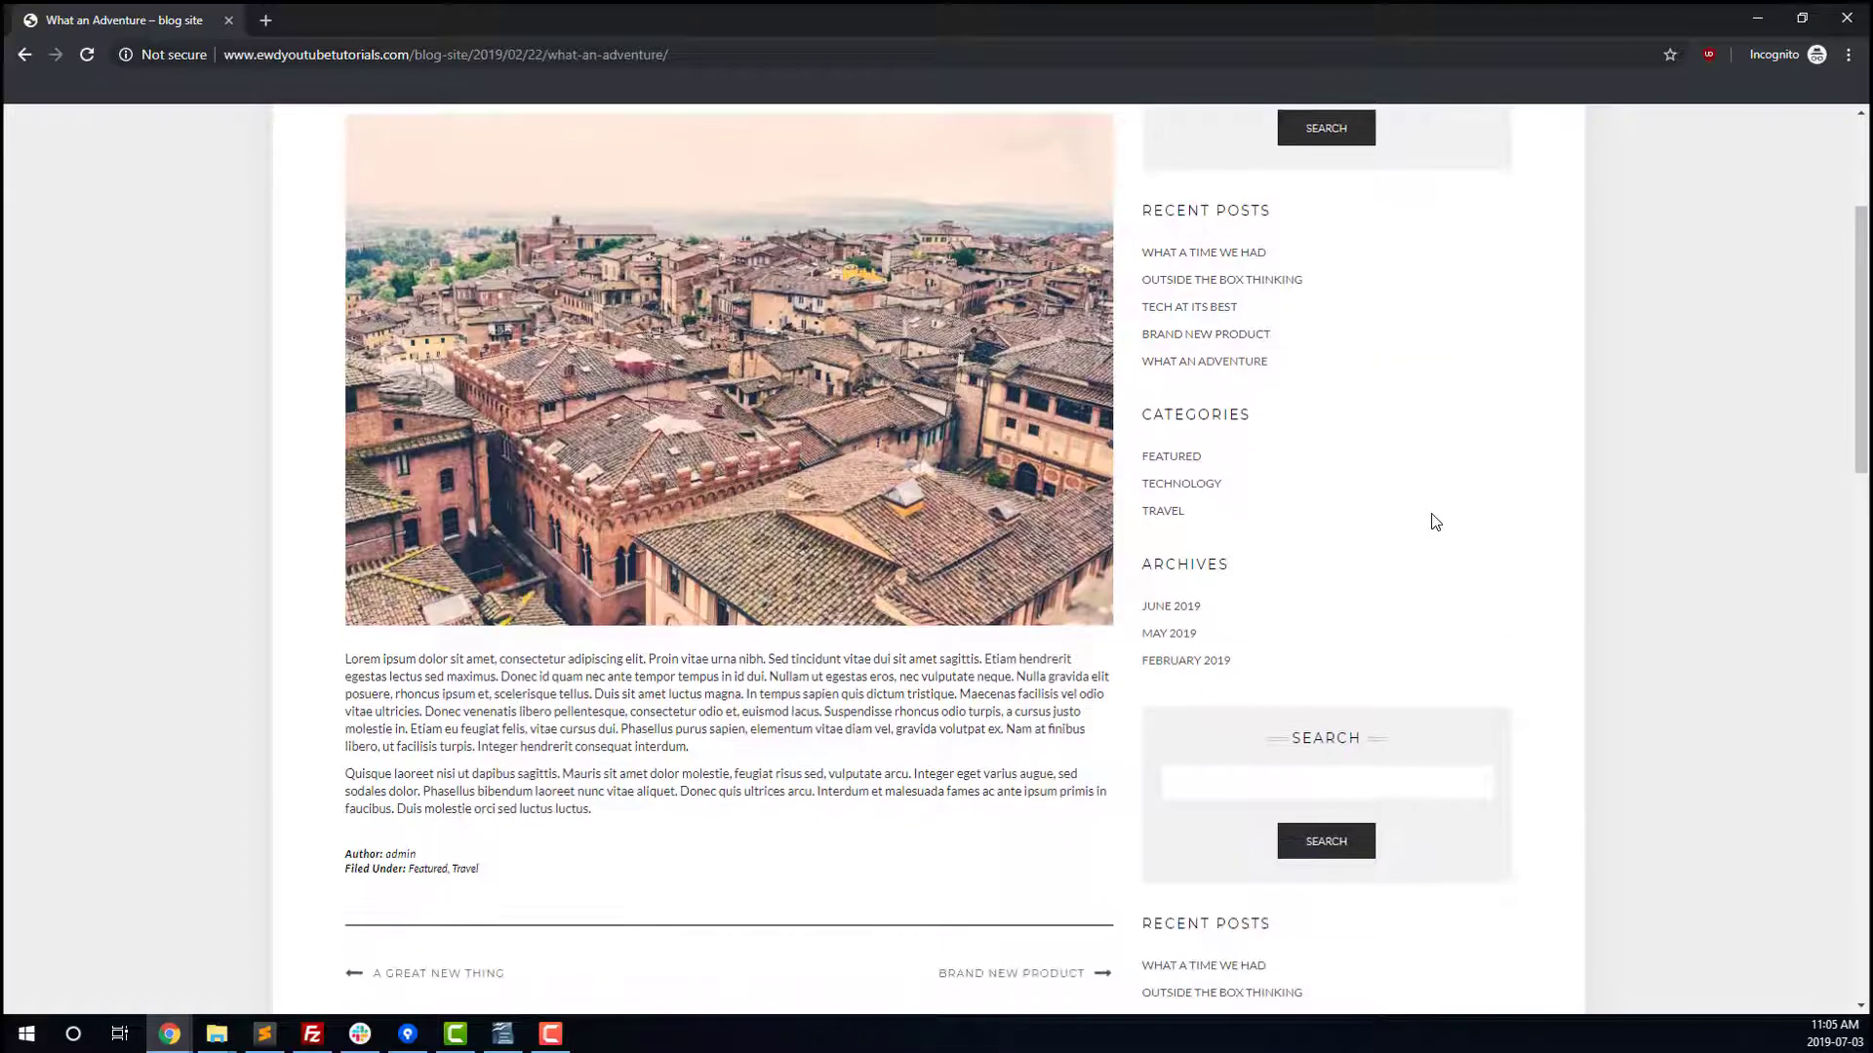
scroll(1470, 511, up, 3)
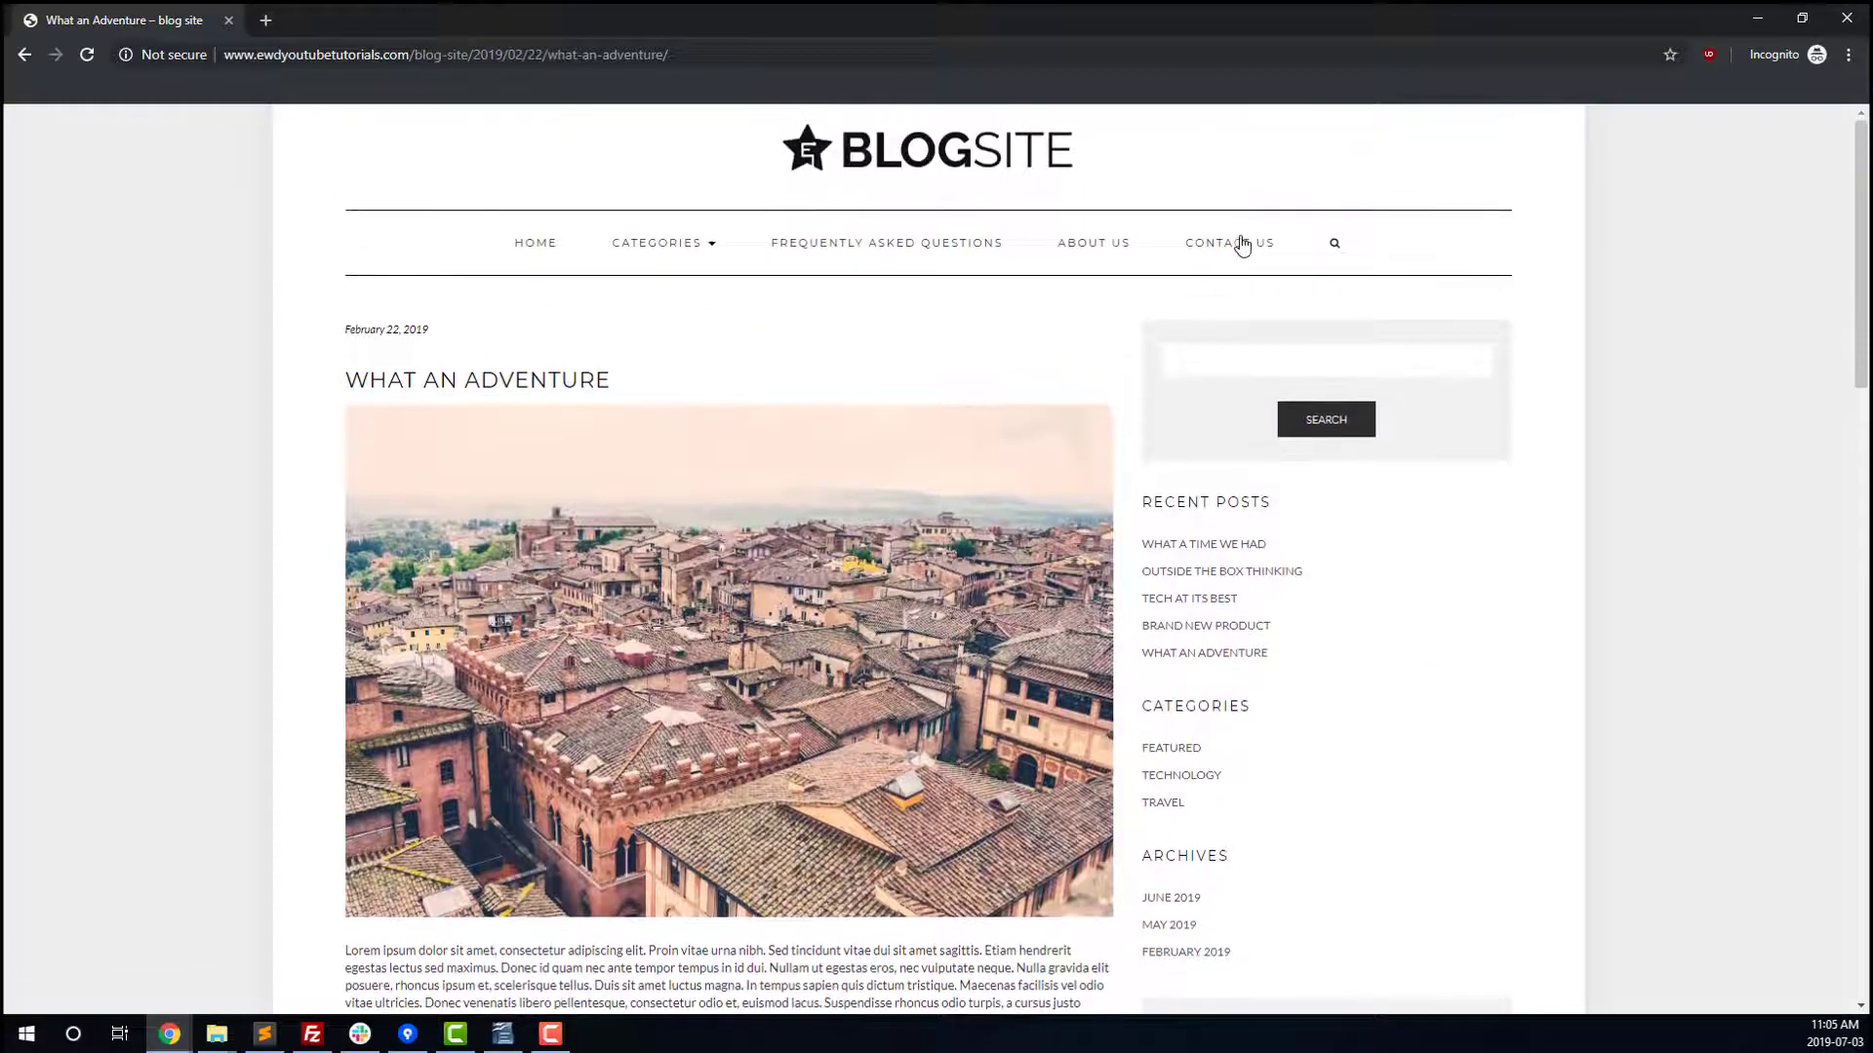
Open the Contact Us page, and check the "Issues to Fix" list in OpenOffice Writer before returning to the browser.
click(1243, 244)
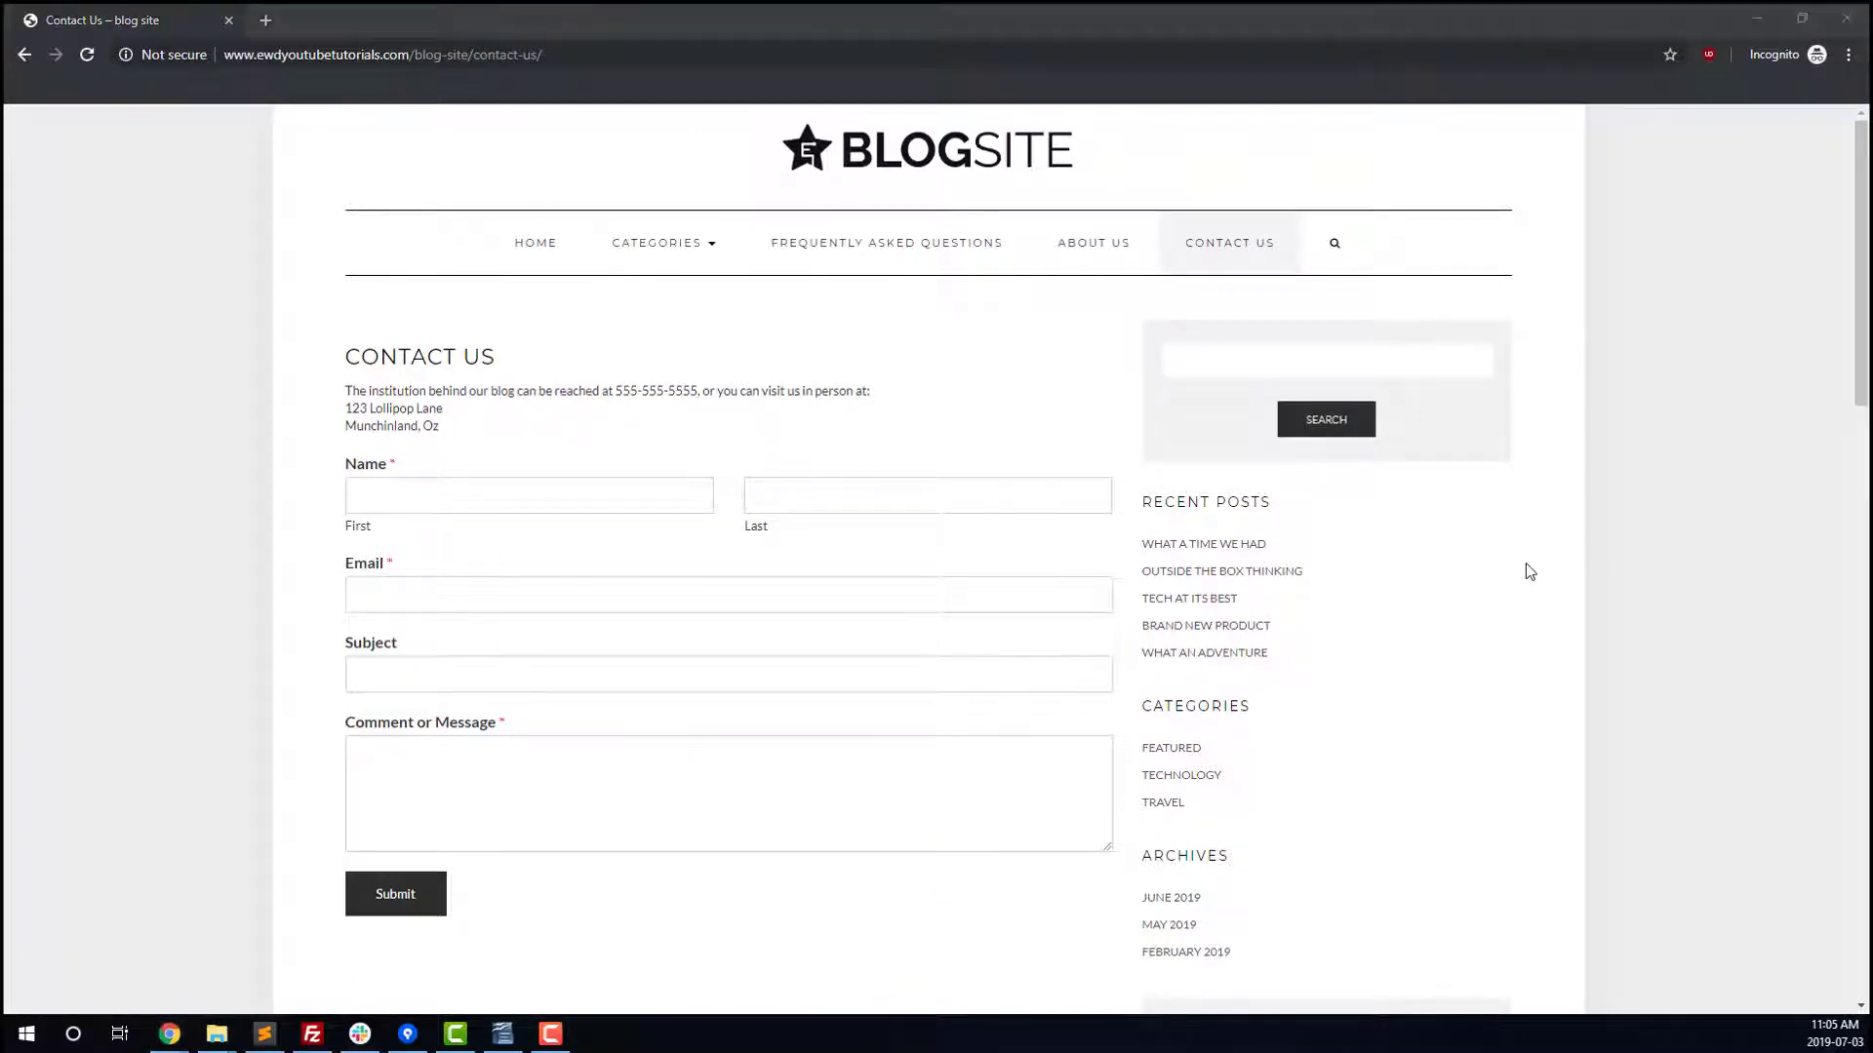
key(alt+Tab)
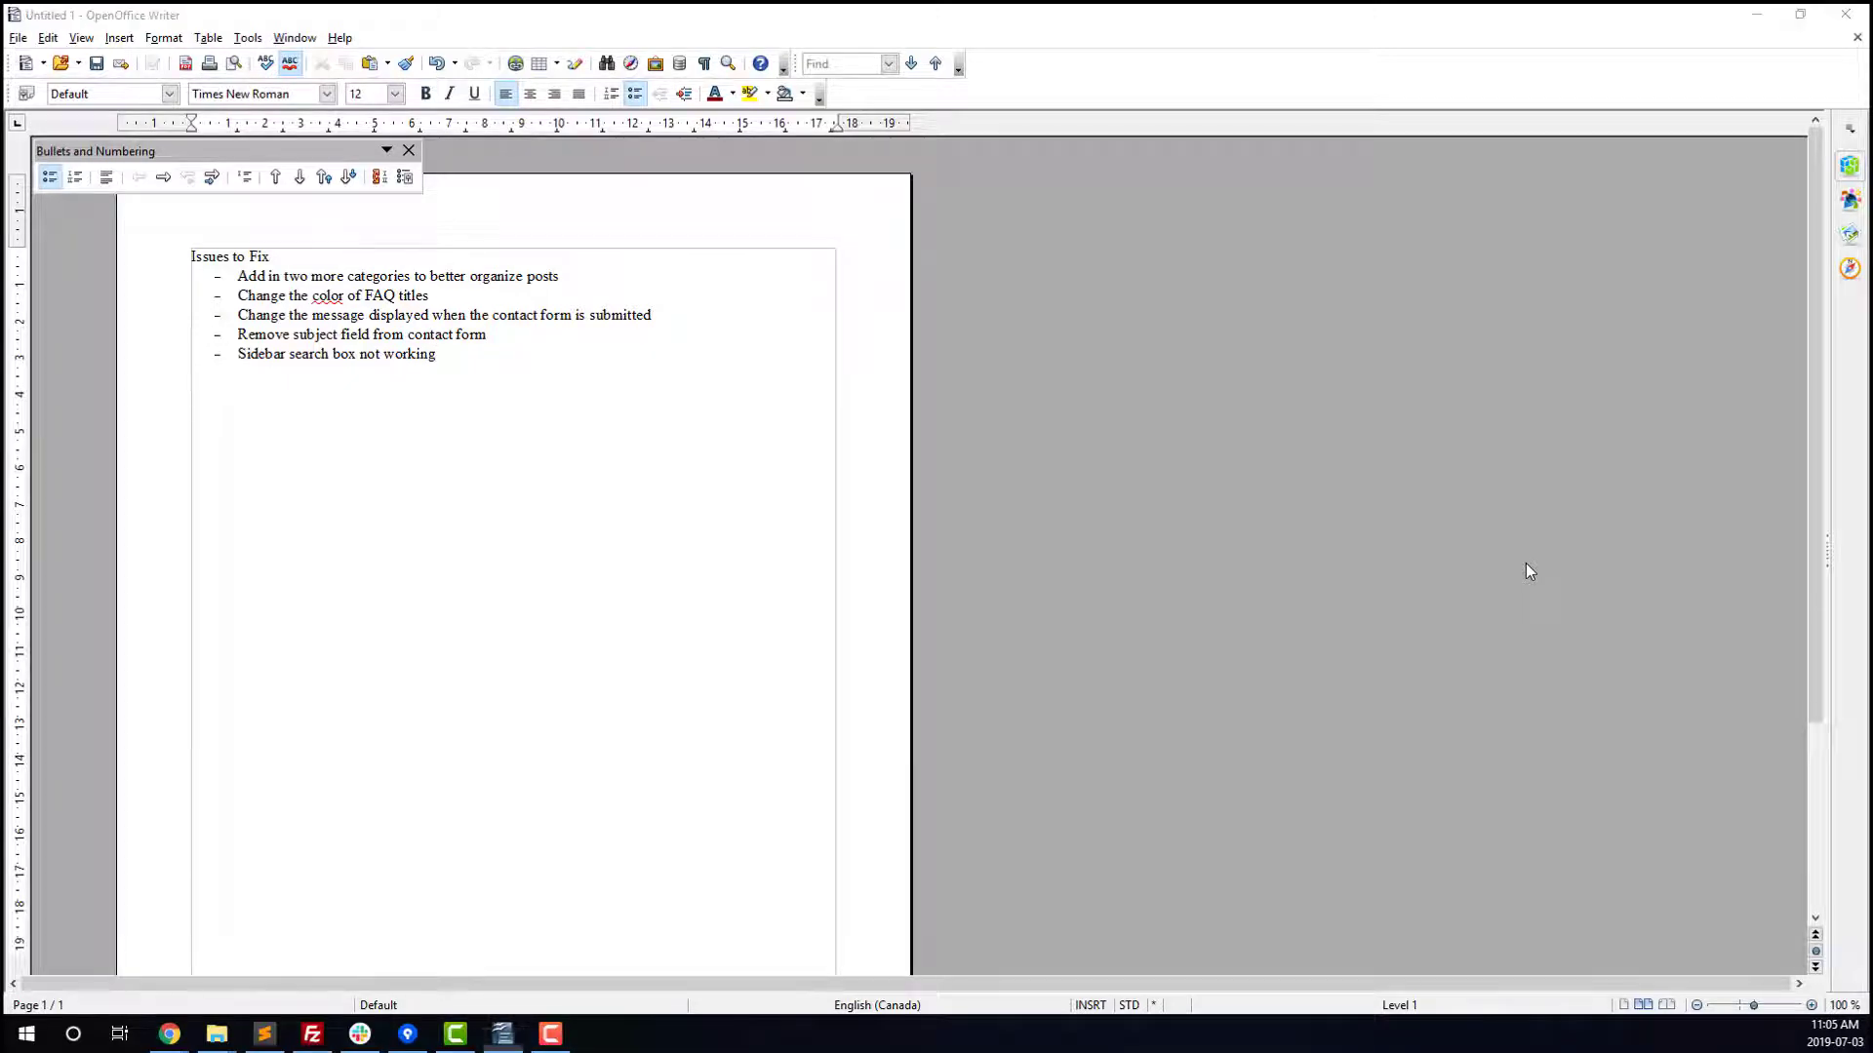
key(alt+Tab)
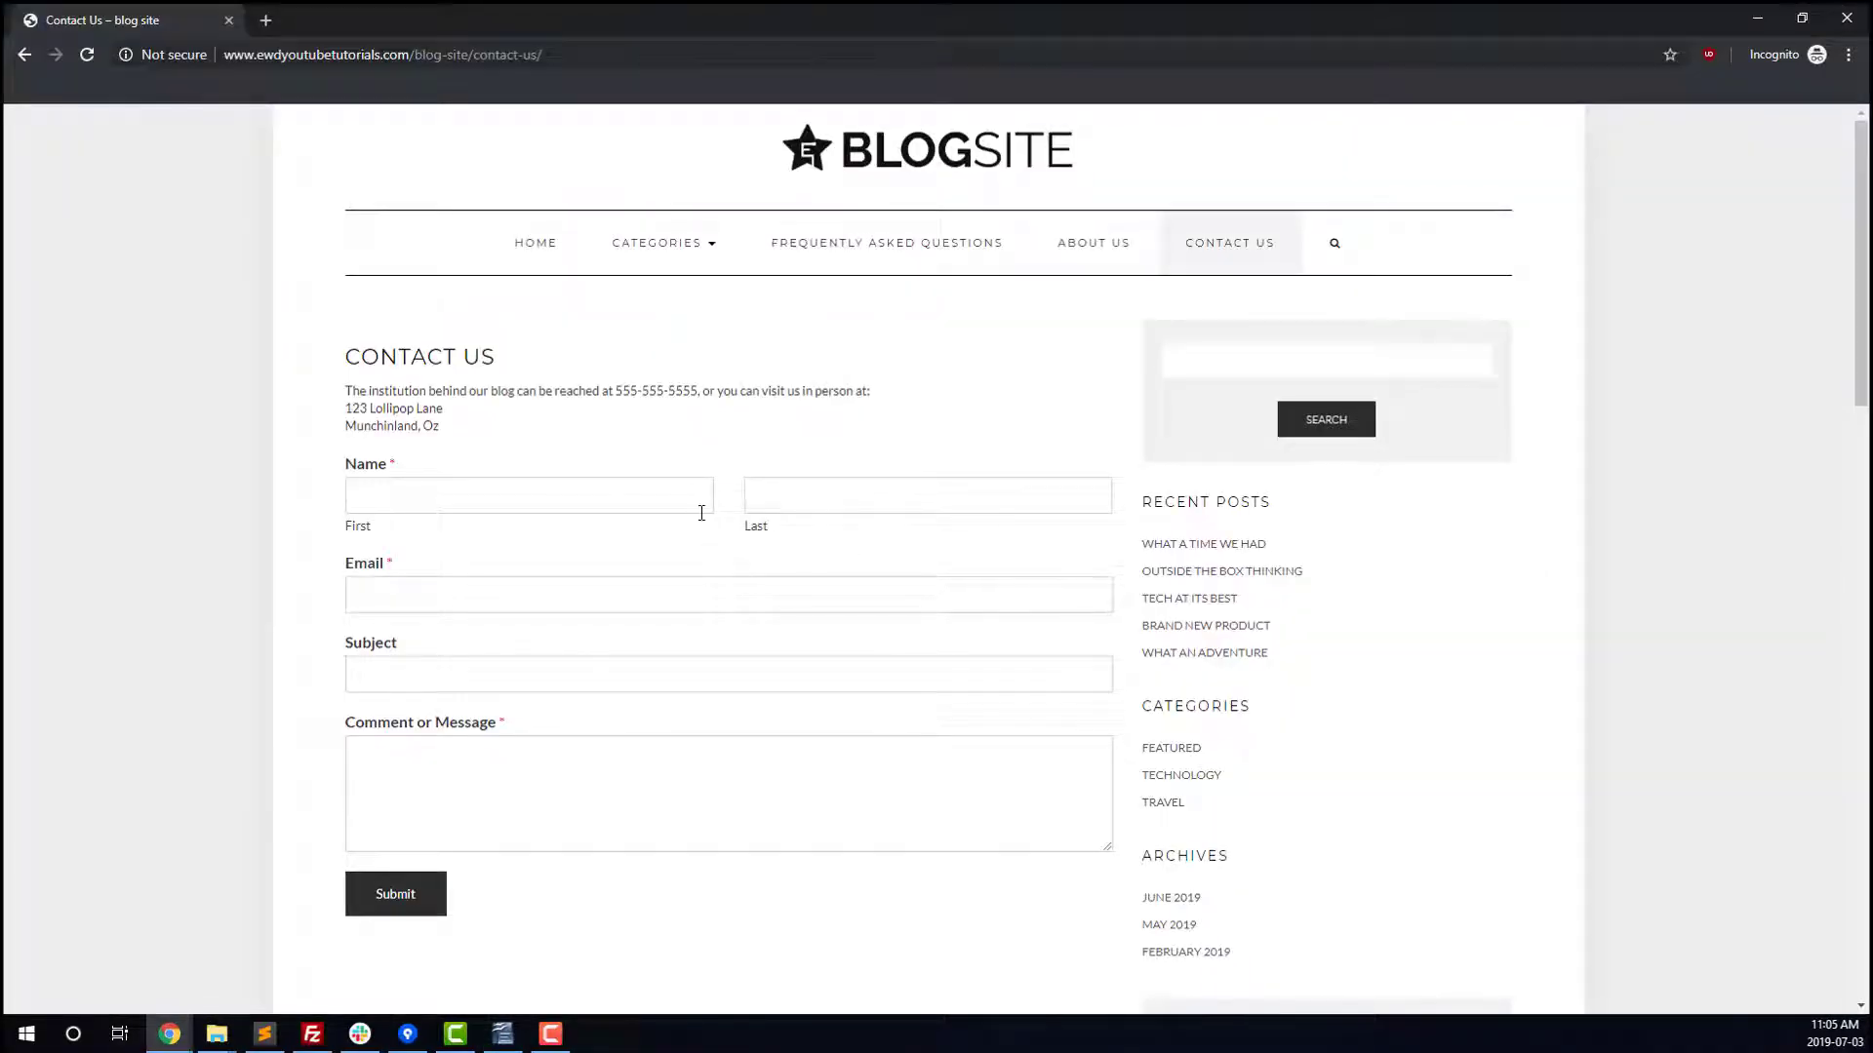
Fill in the contact form's first name, last name and e-mail, and enter "Test" as the subject.
click(701, 514)
text(Alex)
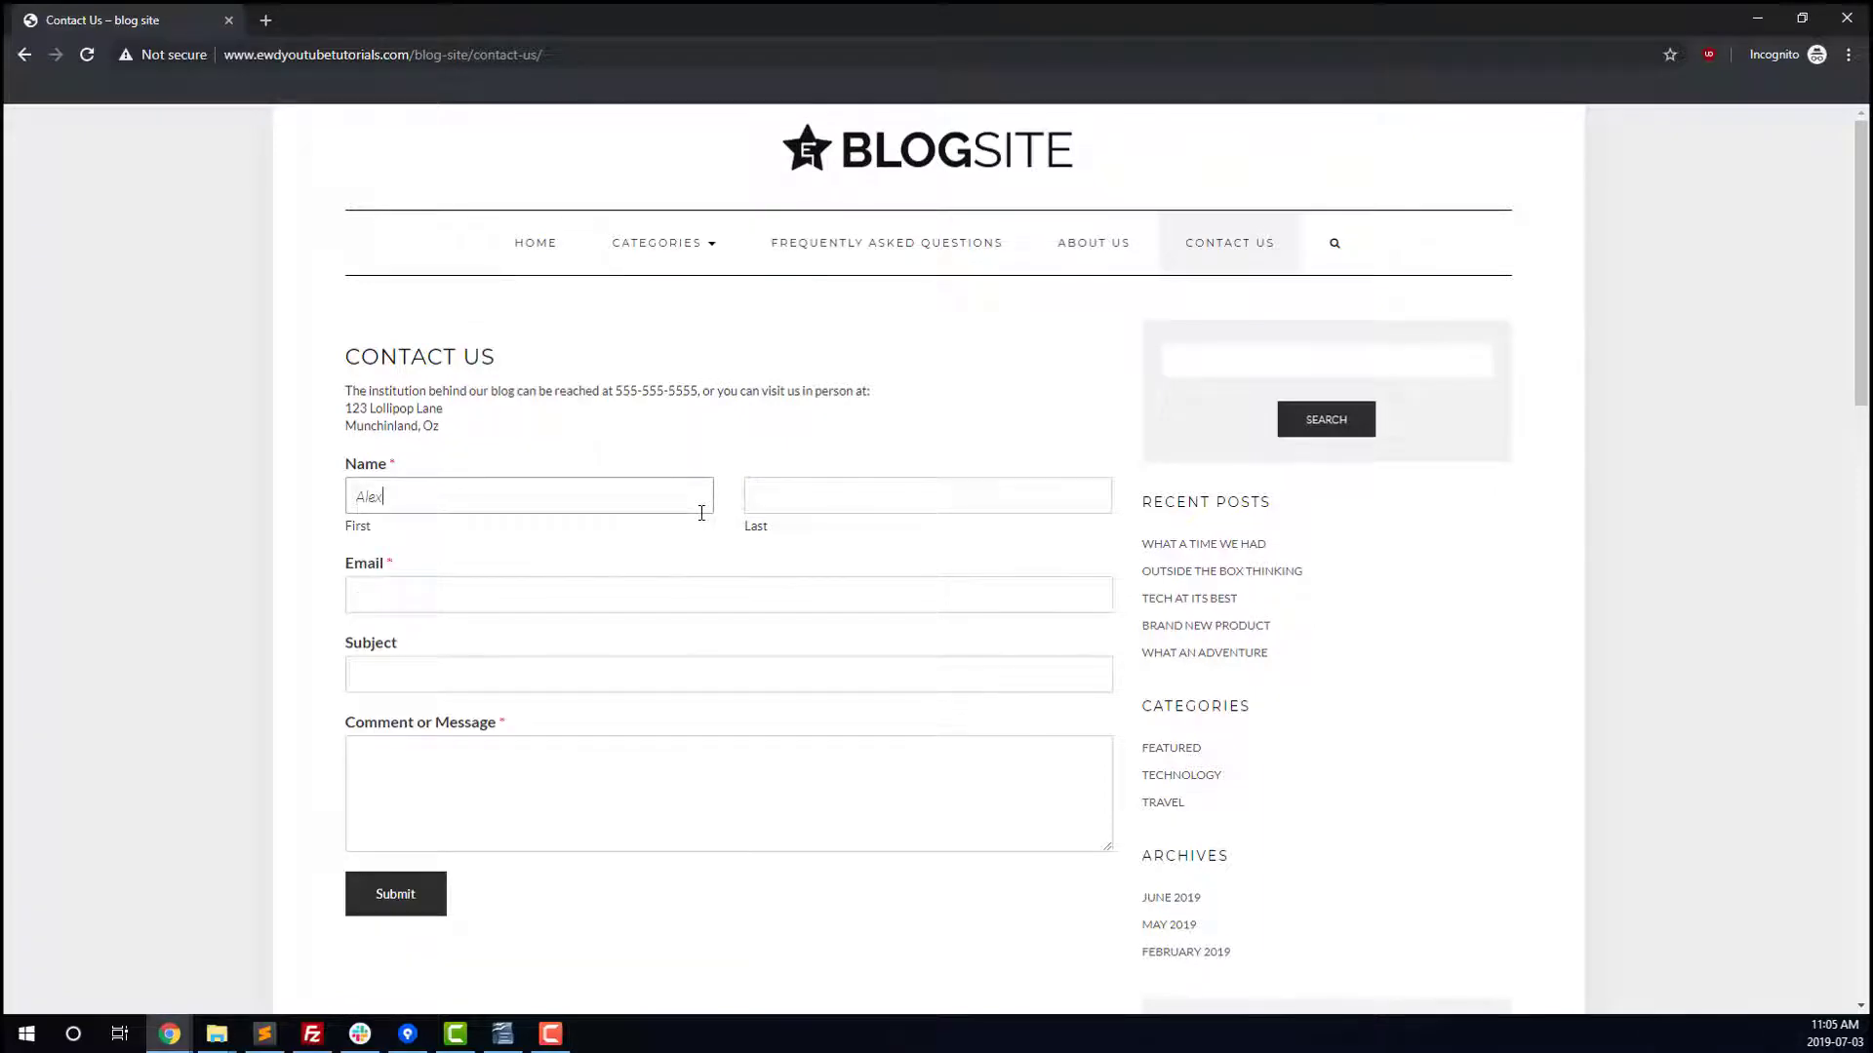
key(Tab)
text(Fake)
key(Tab)
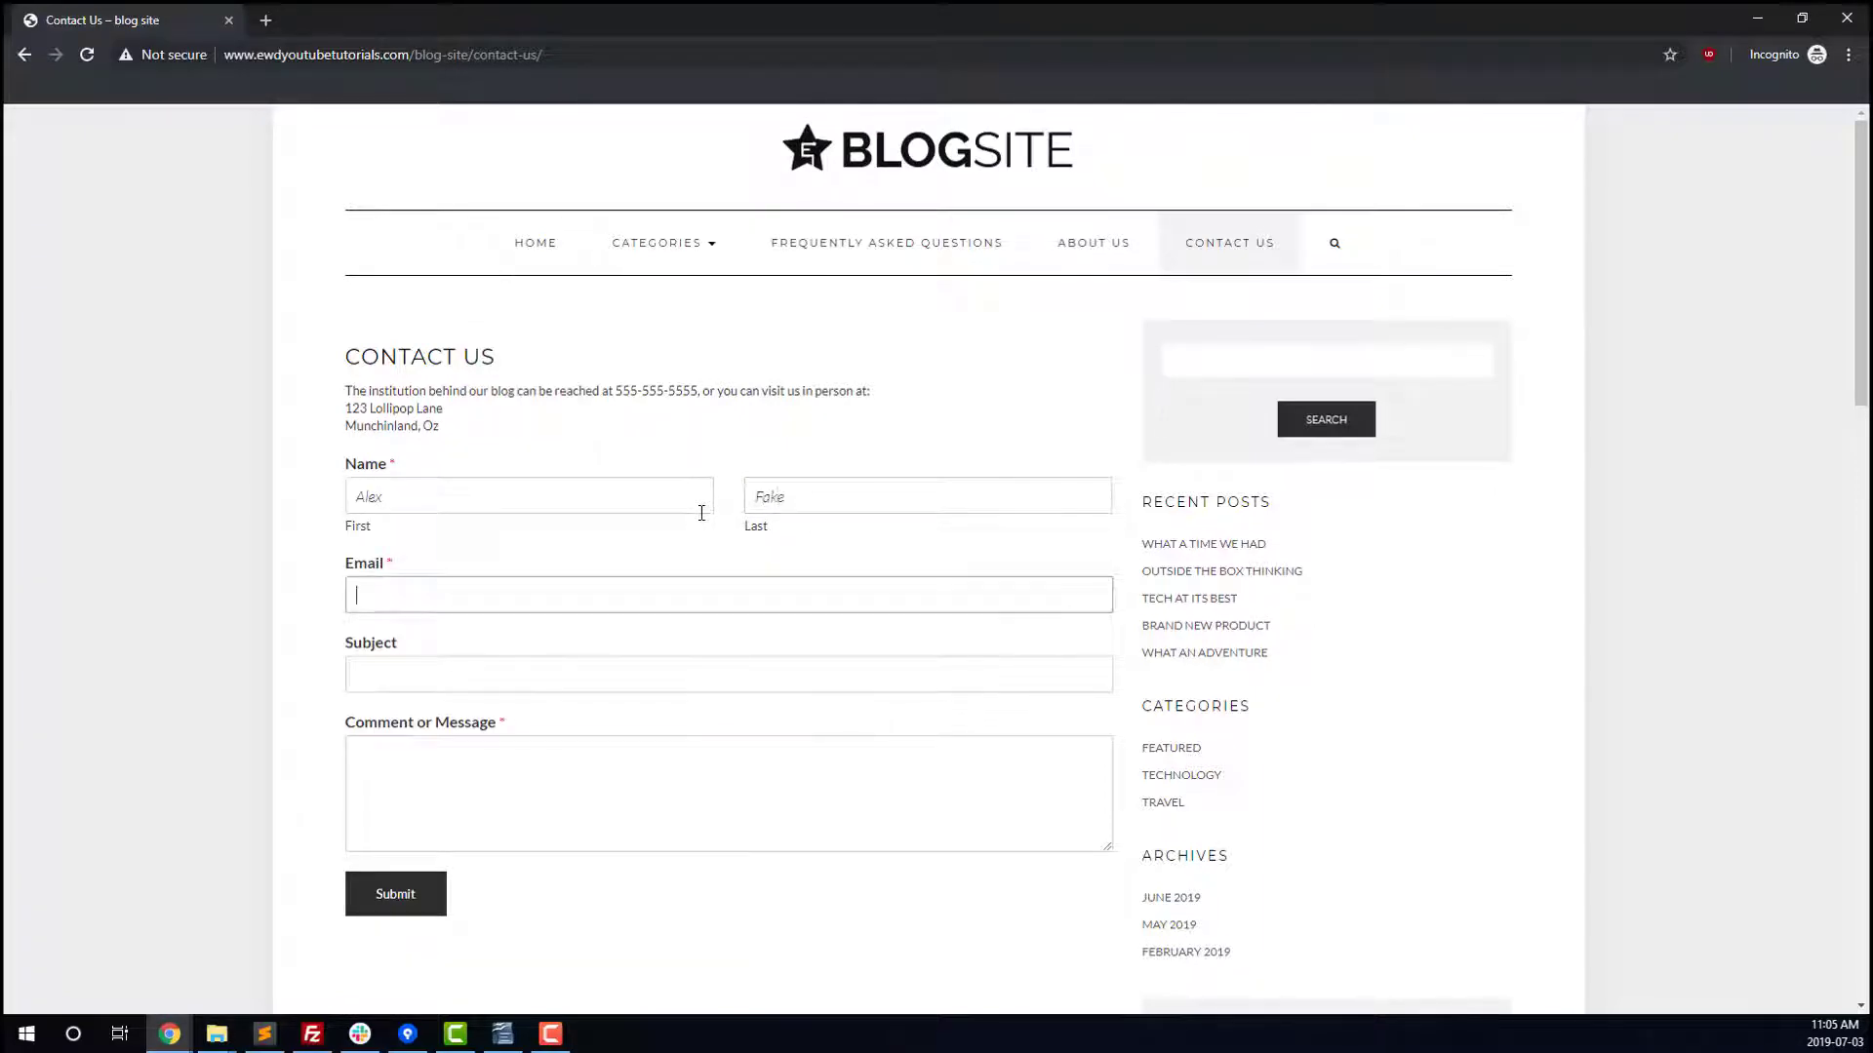
text(example@example.com)
key(Tab)
text(Te)
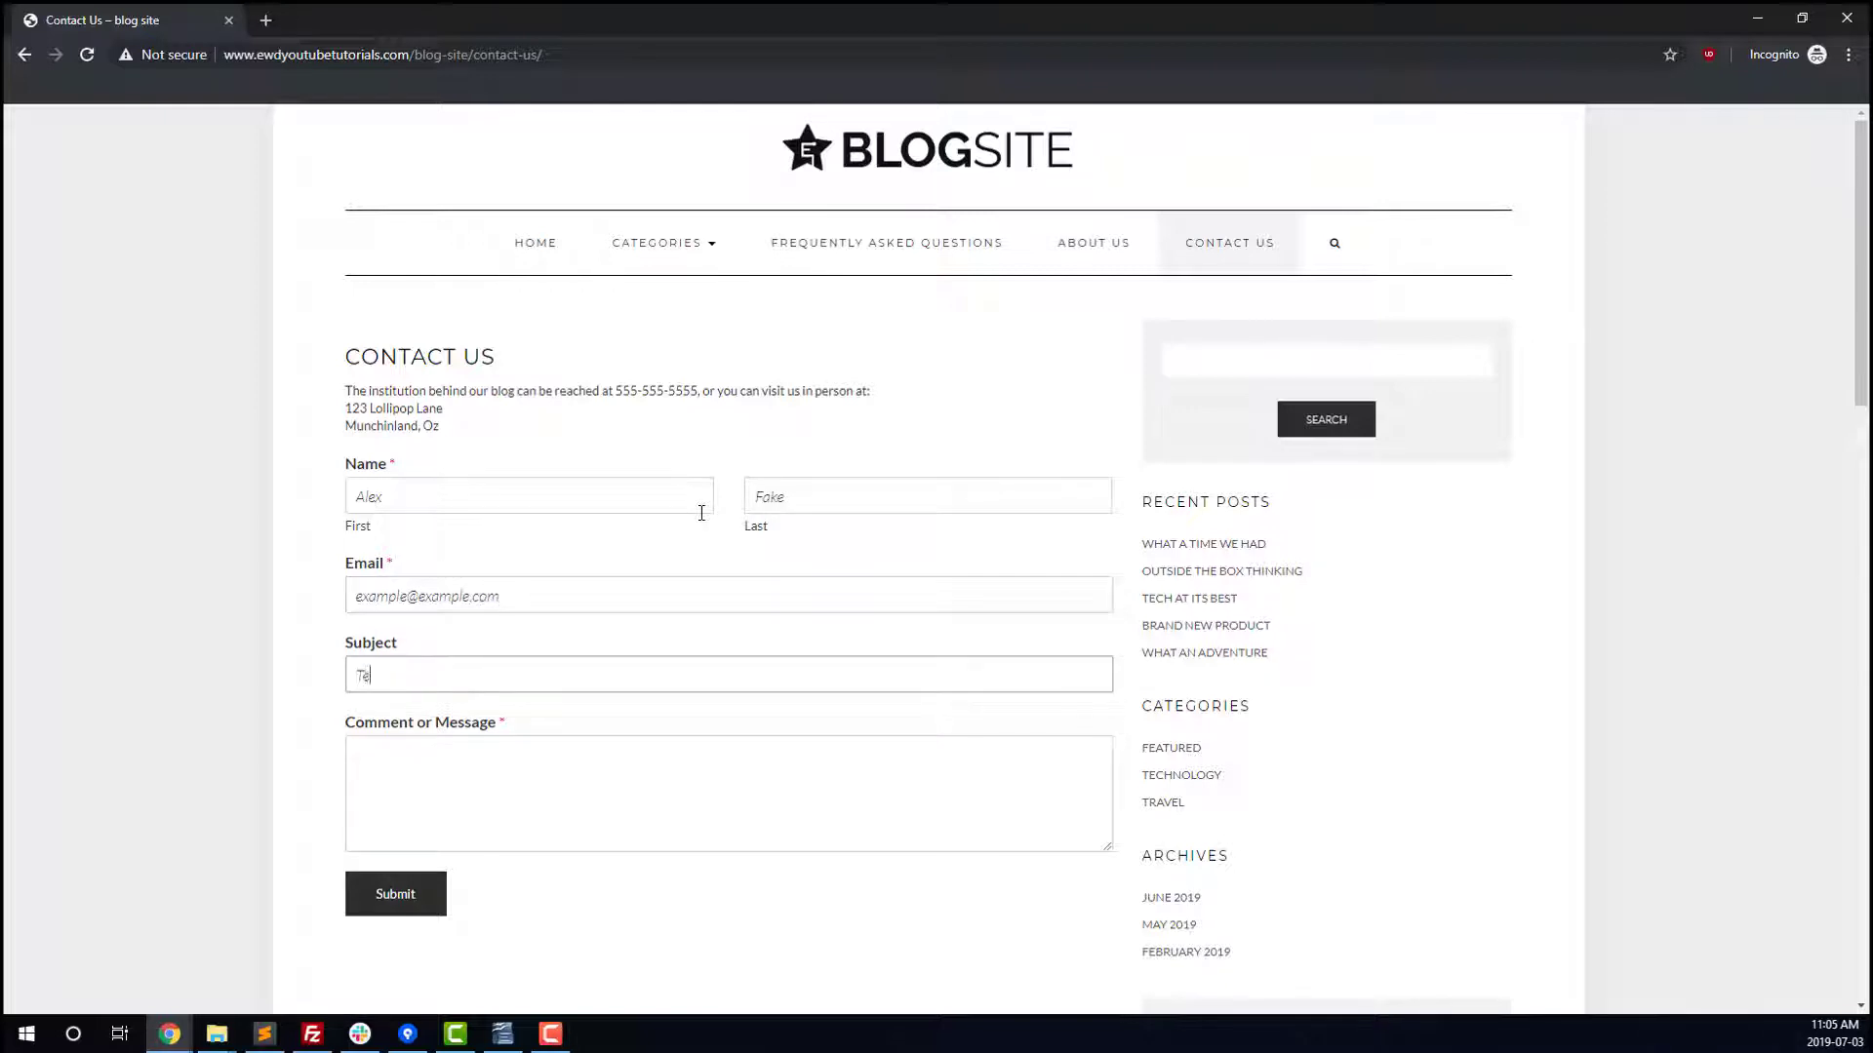
text(st)
key(Tab)
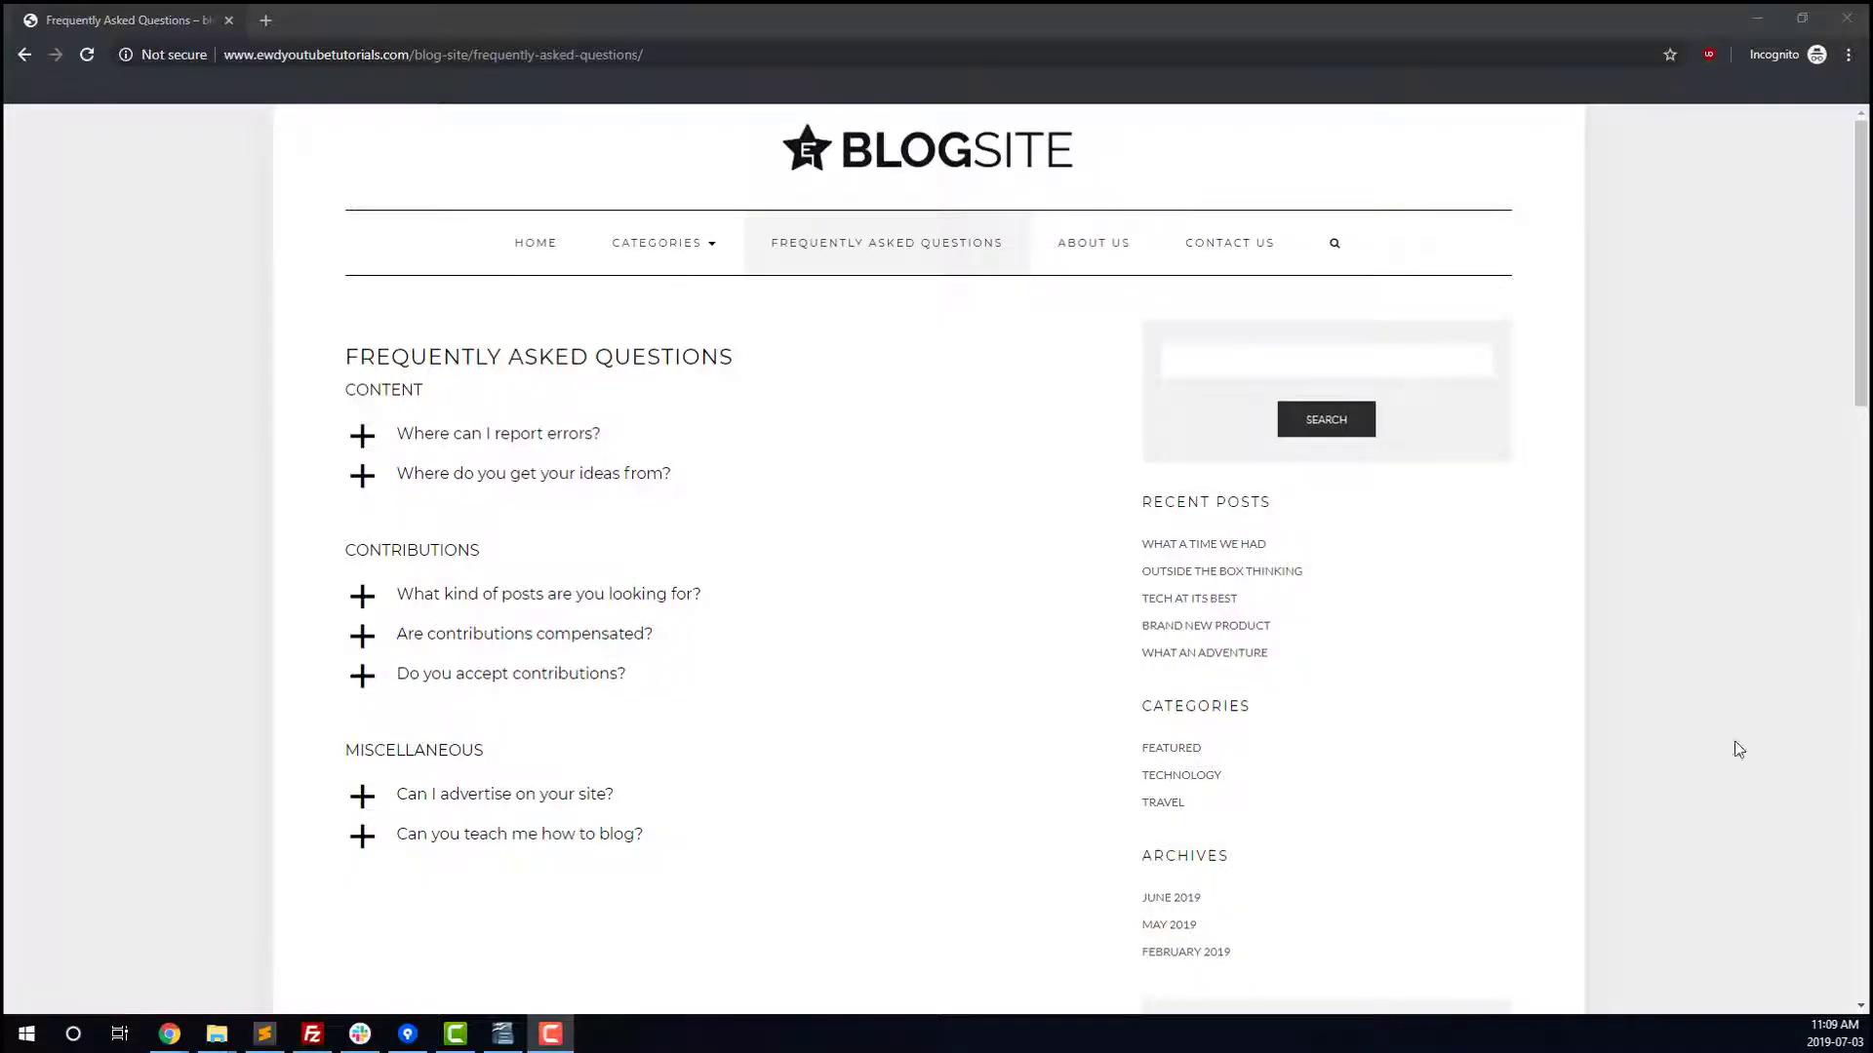
Expand and collapse the FAQ "Where can I report errors?", and expand "What kind of posts are you looking for?" under Contributions.
click(361, 452)
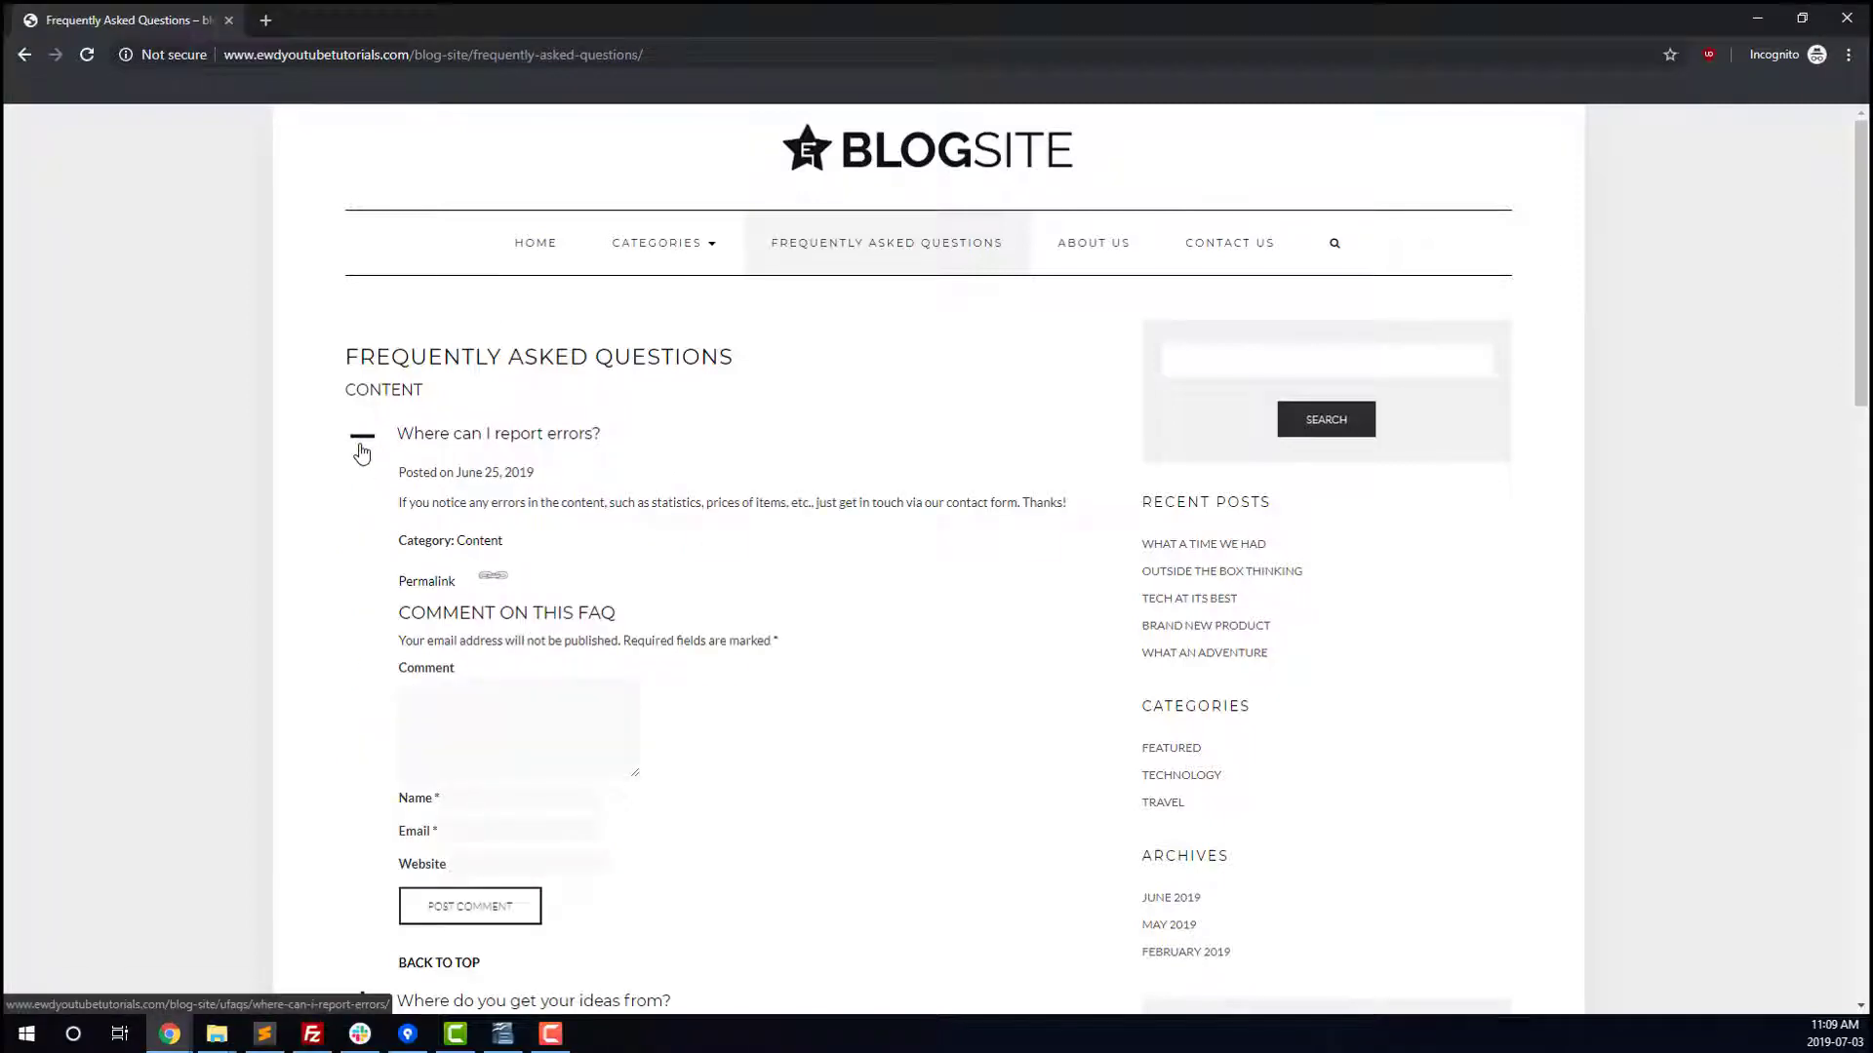
click(361, 439)
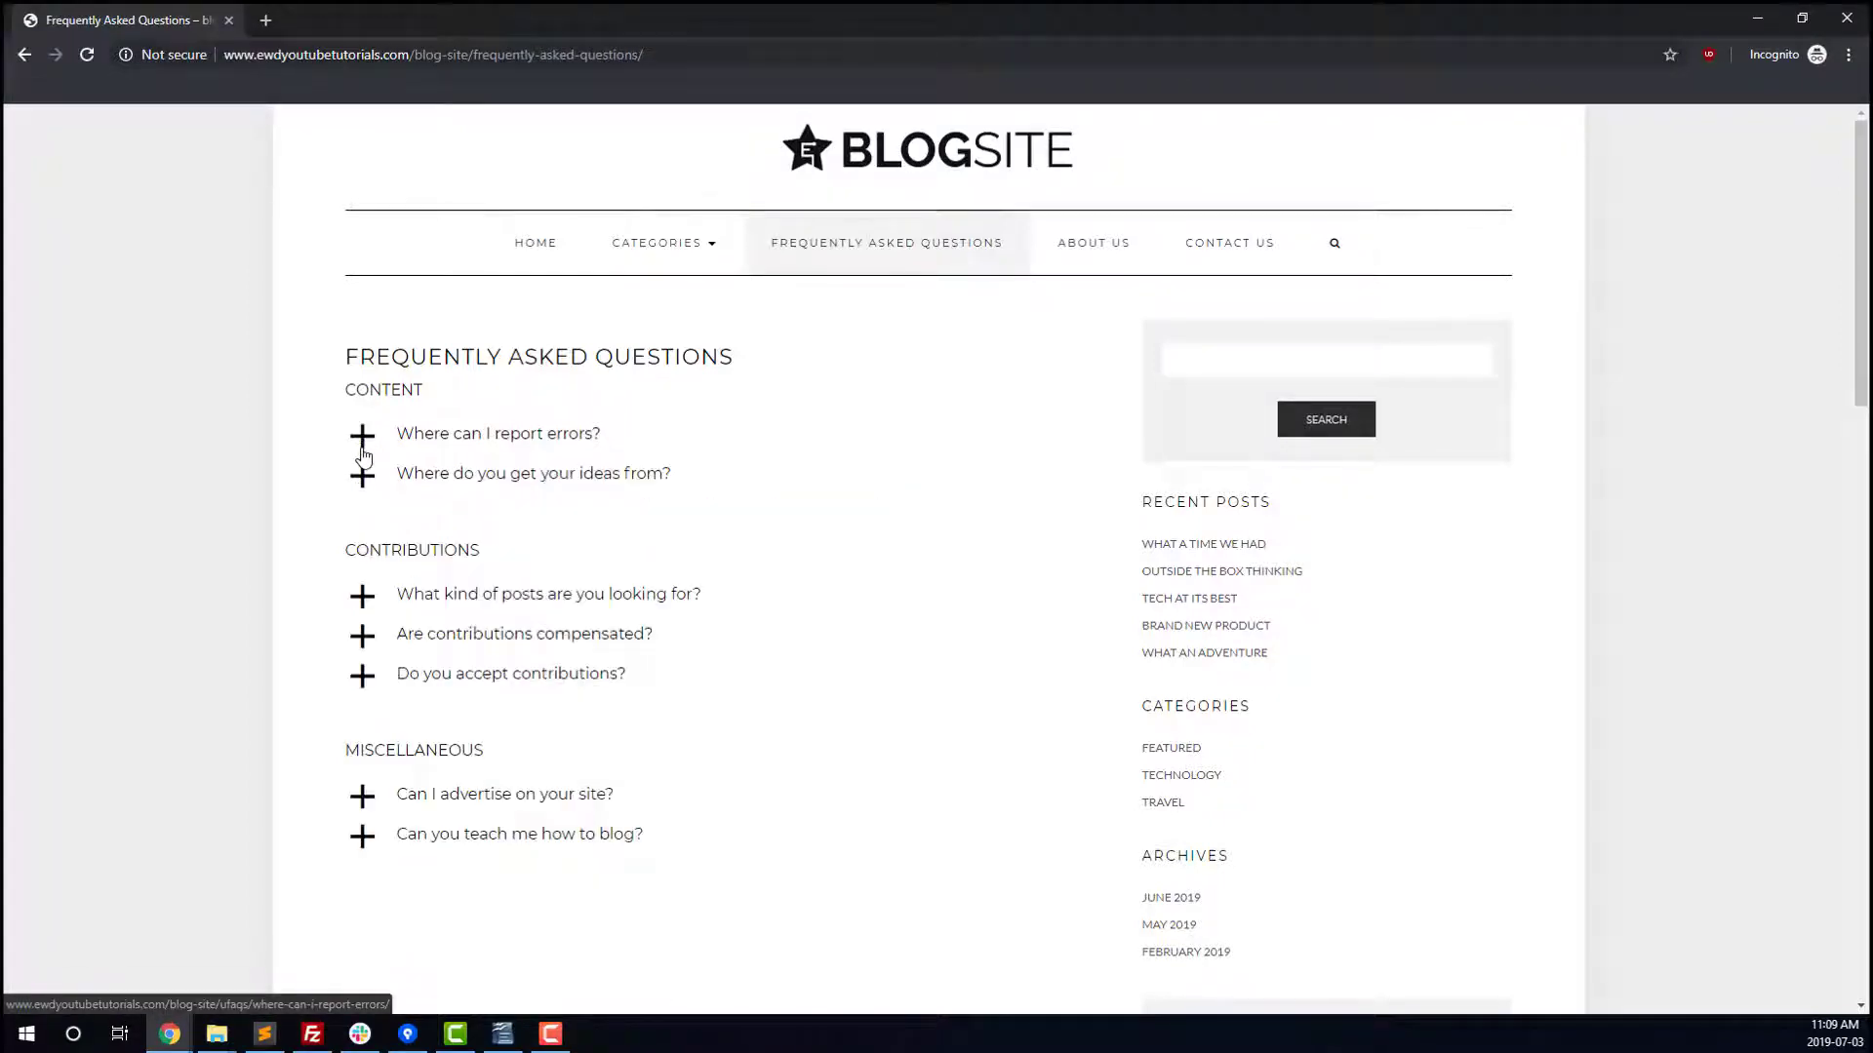
scroll(360, 468, down, 1)
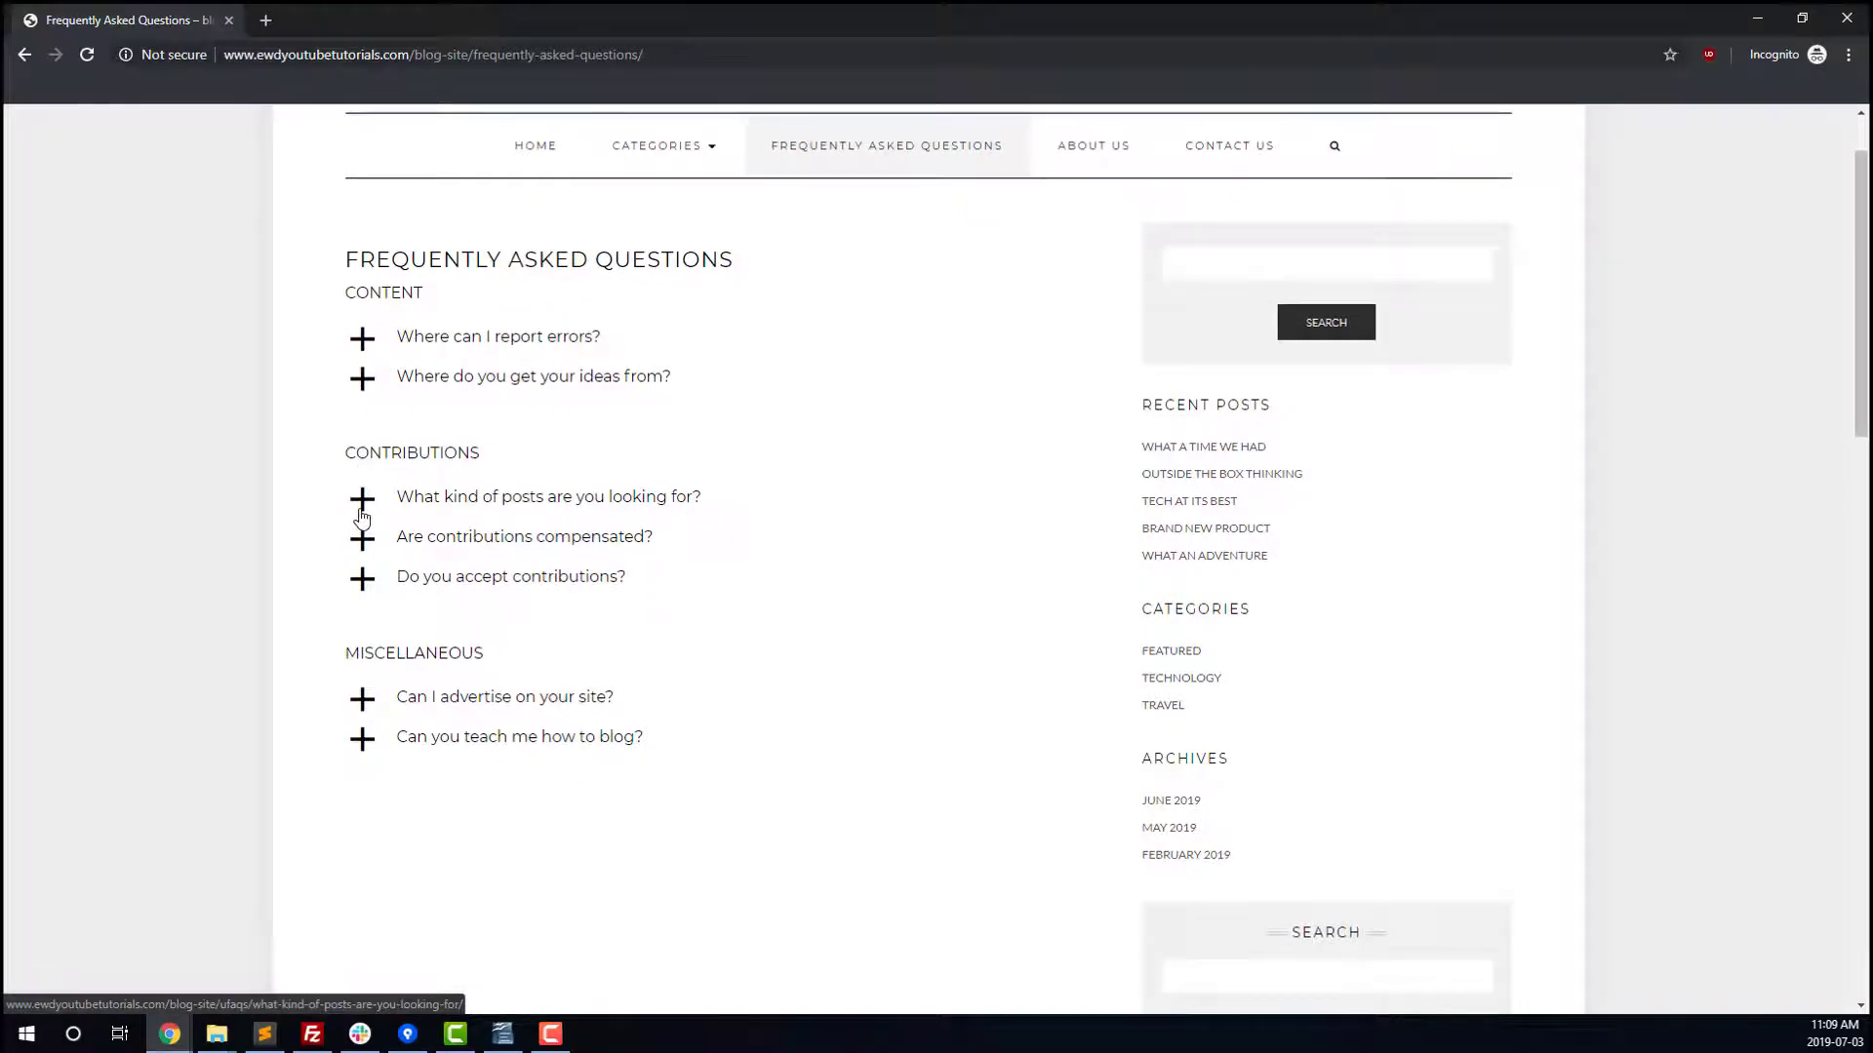
click(361, 515)
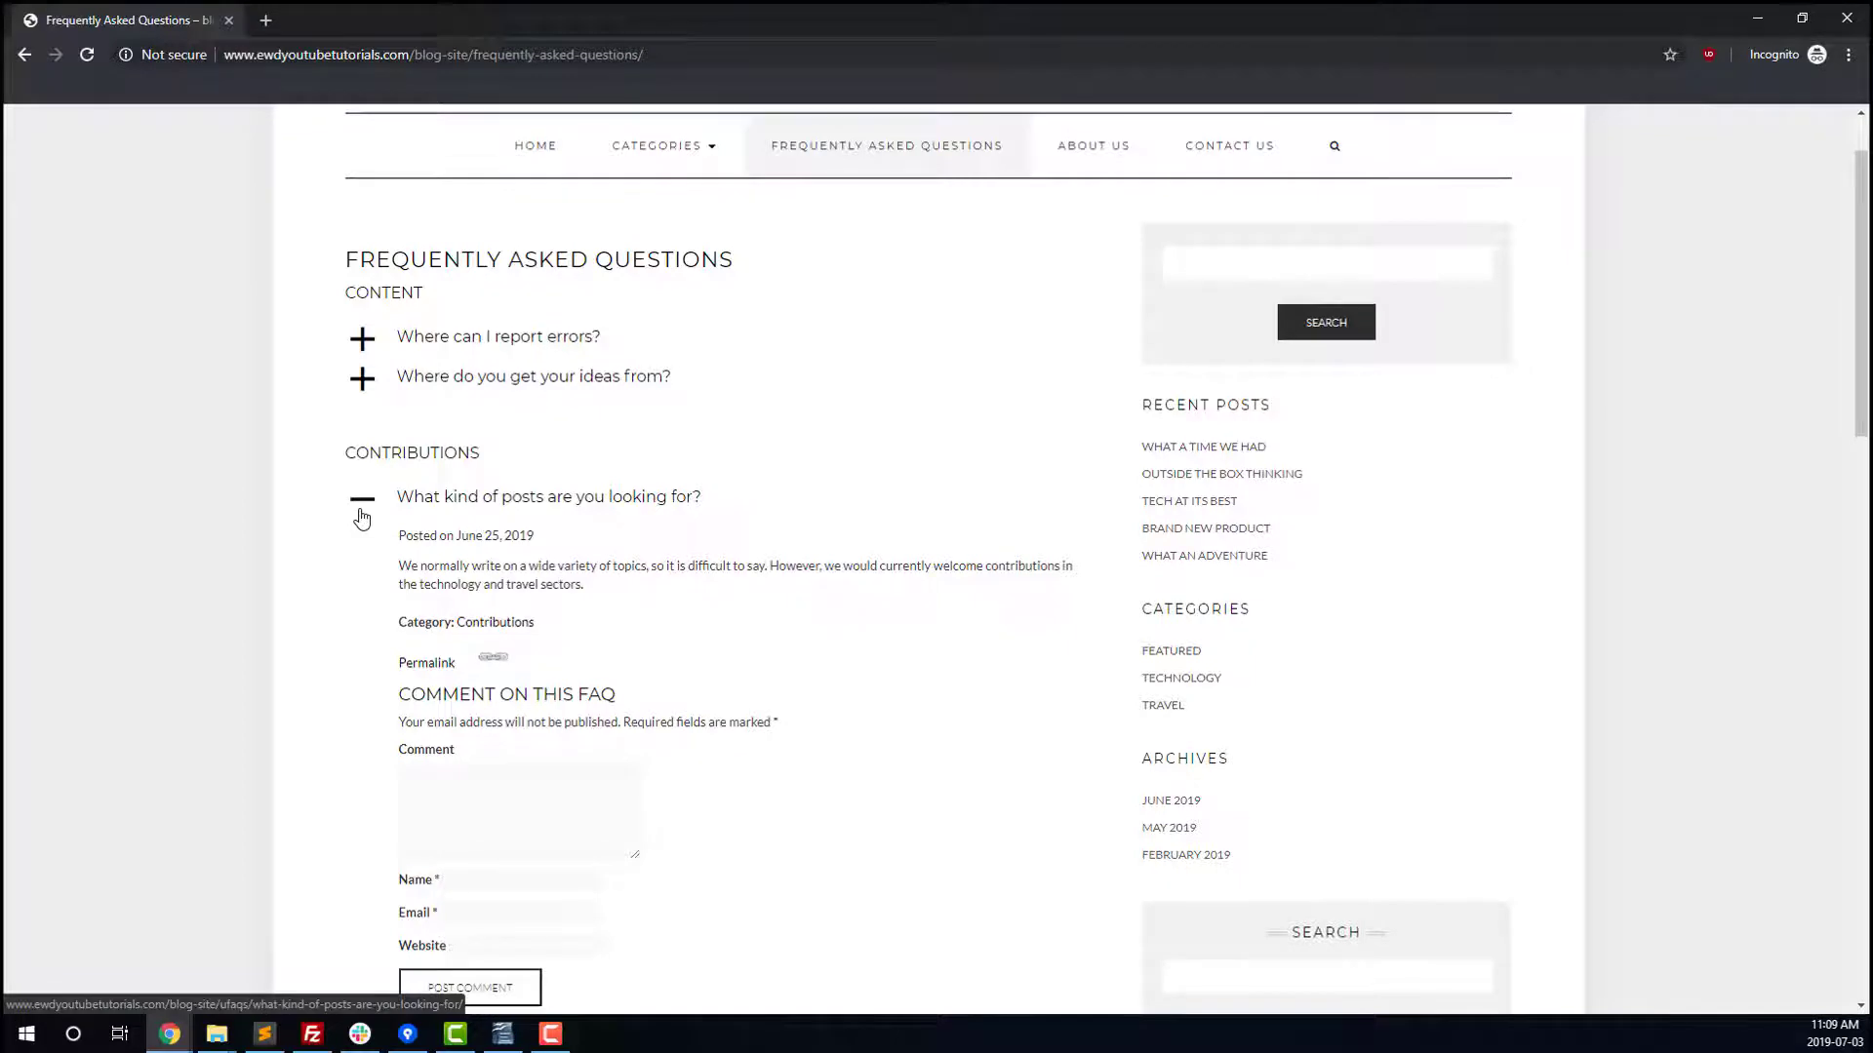
Collapse the FAQ "What kind of posts are you looking for?", and expand and collapse "Can I advertise on your site?" under Miscellaneous.
click(361, 515)
scroll(361, 517, down, 1)
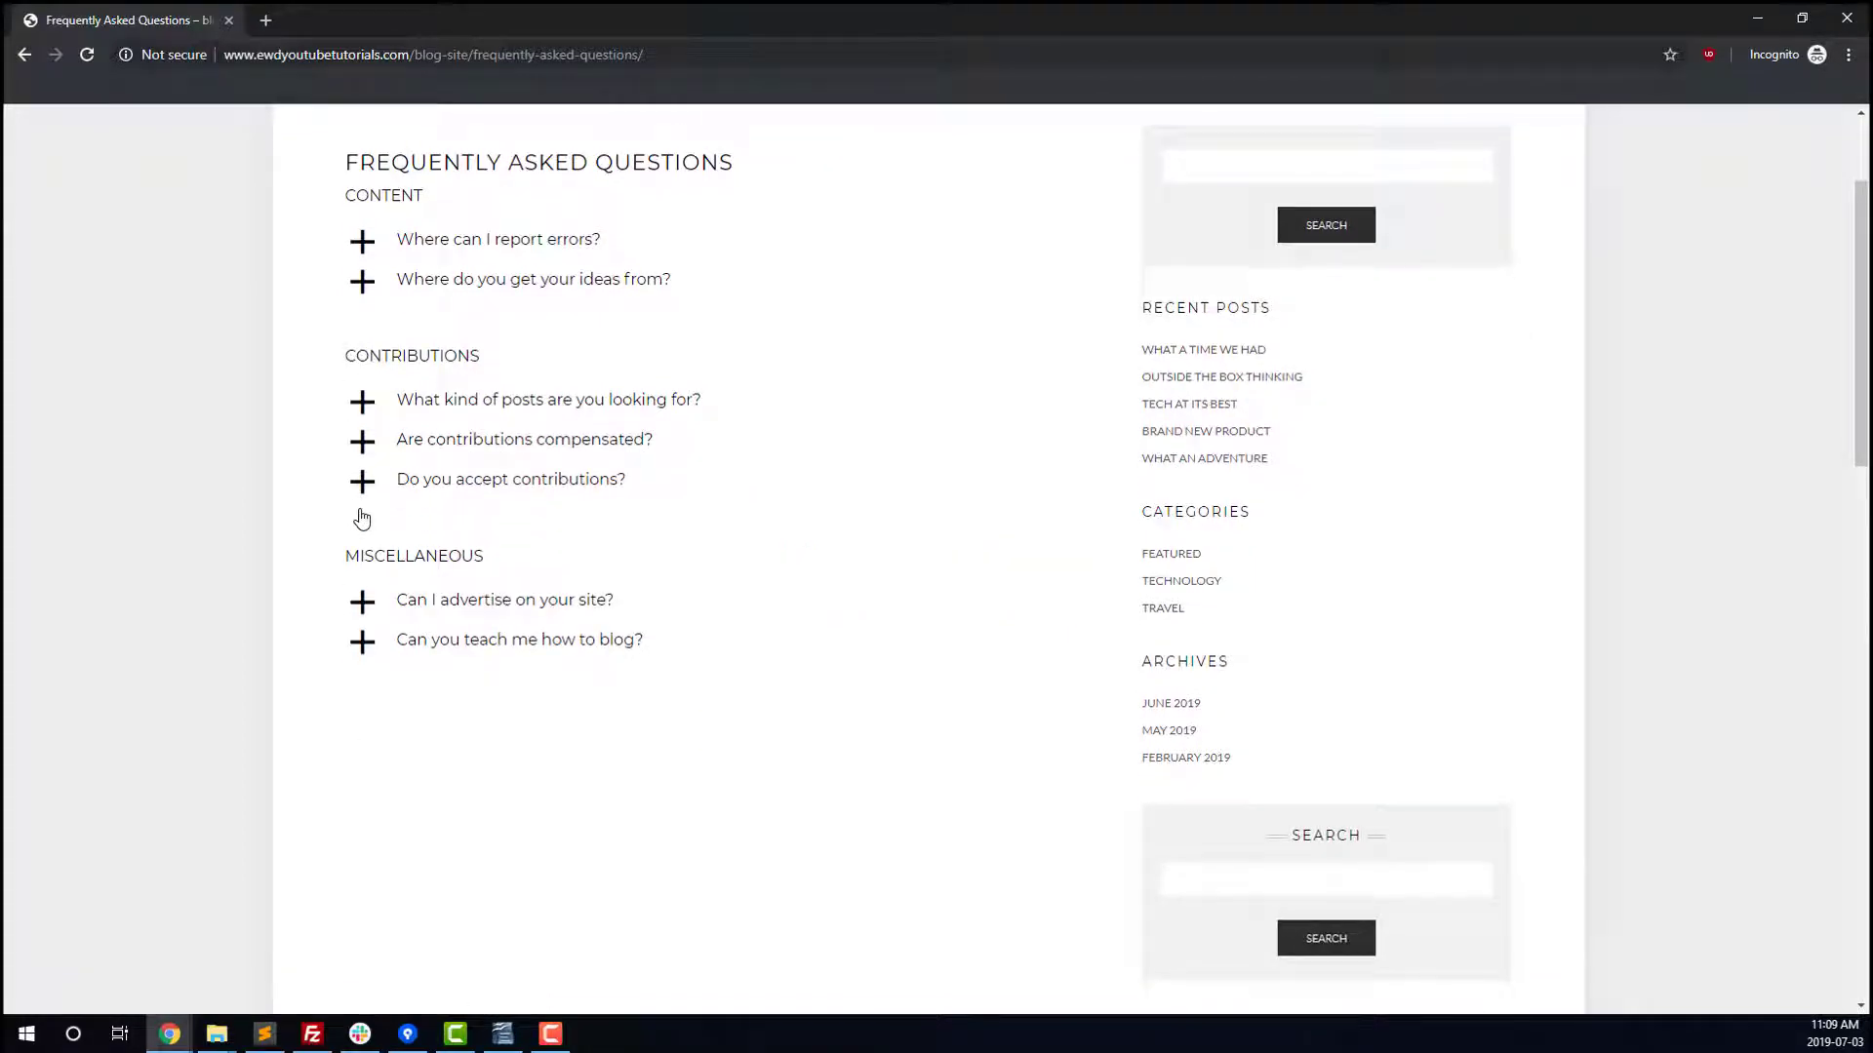
scroll(625, 614, down, 1)
scroll(712, 586, up, 1)
click(533, 602)
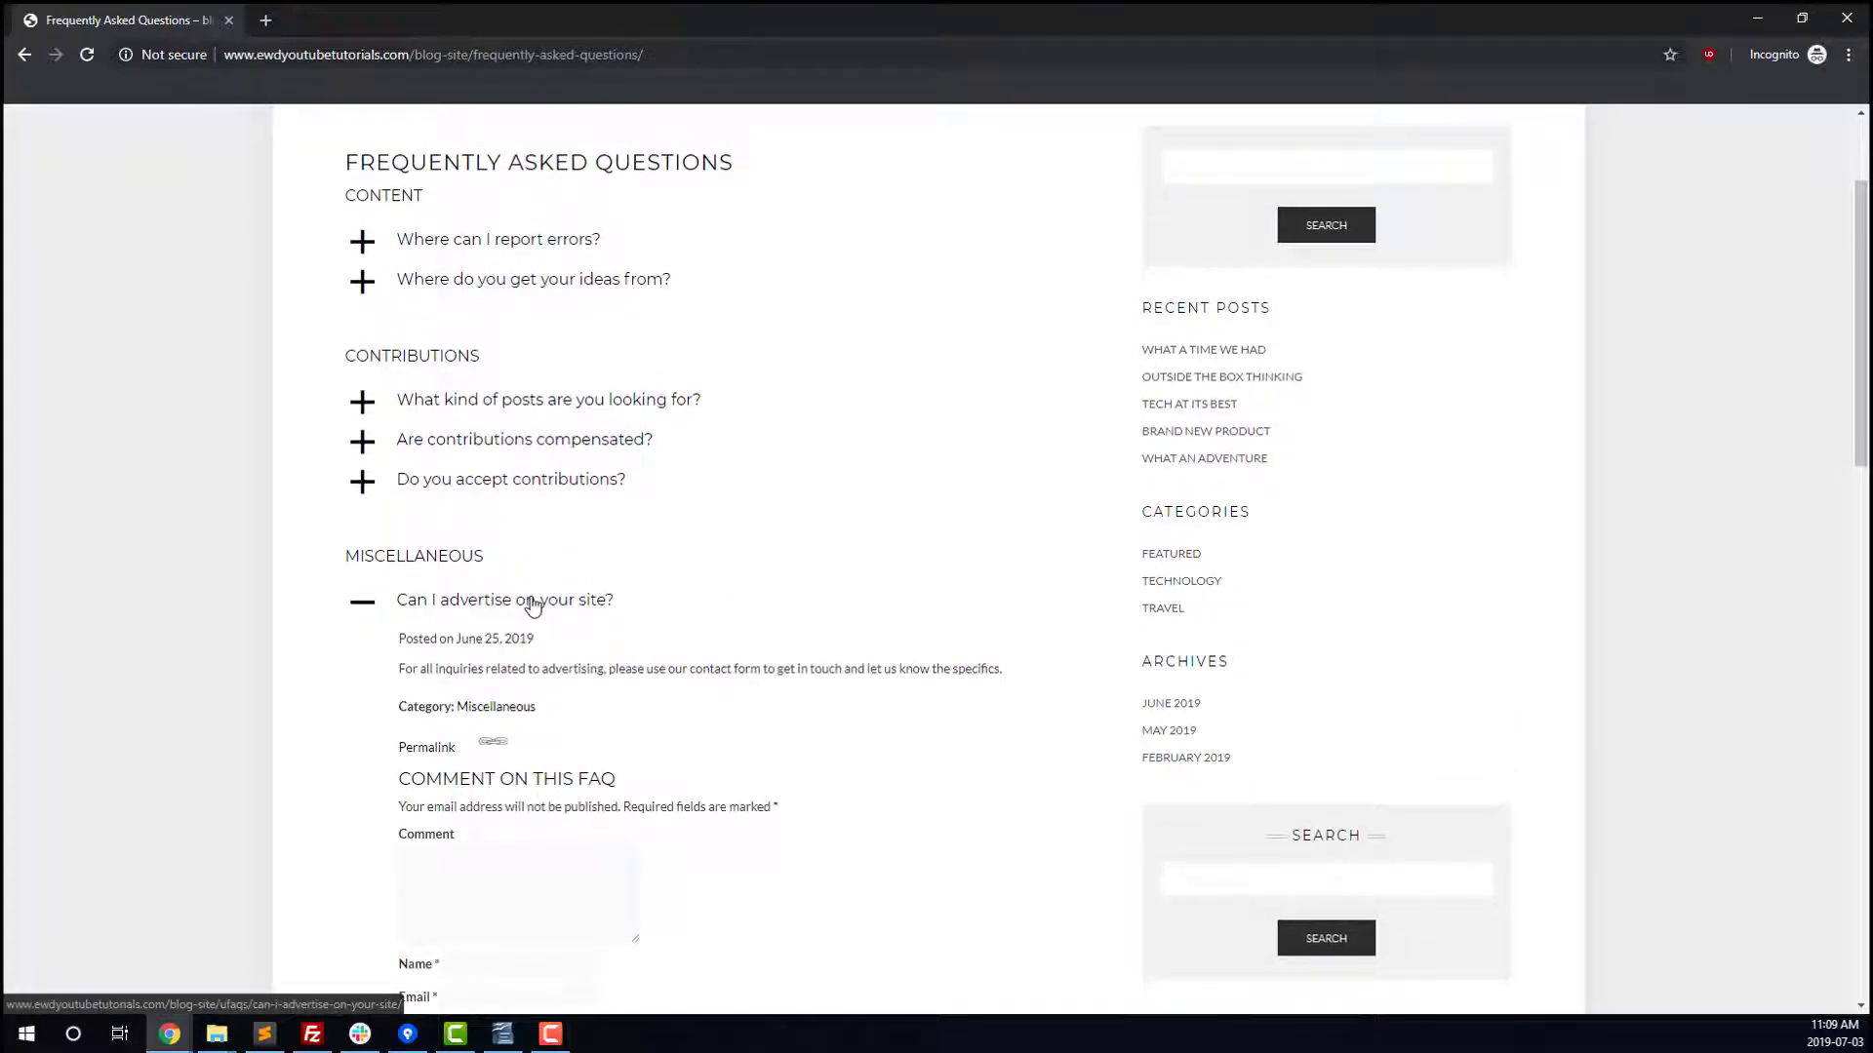
click(532, 602)
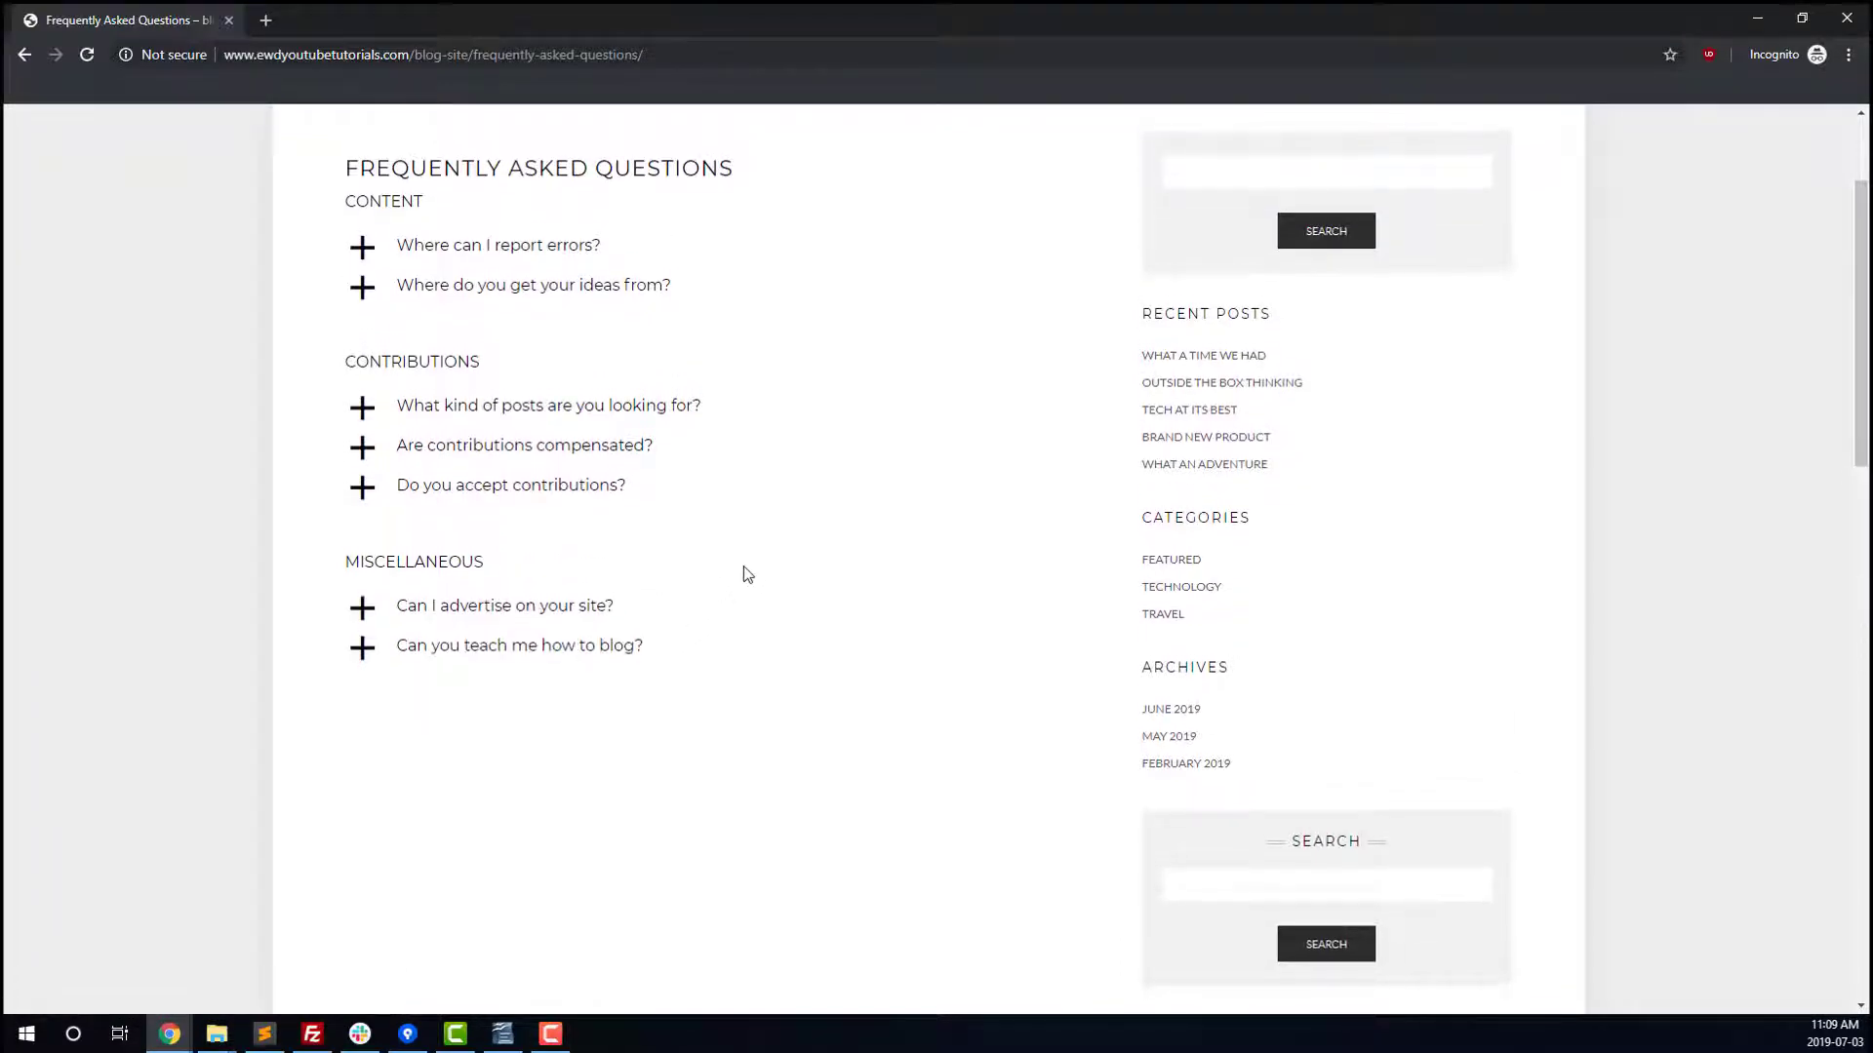
scroll(744, 573, up, 2)
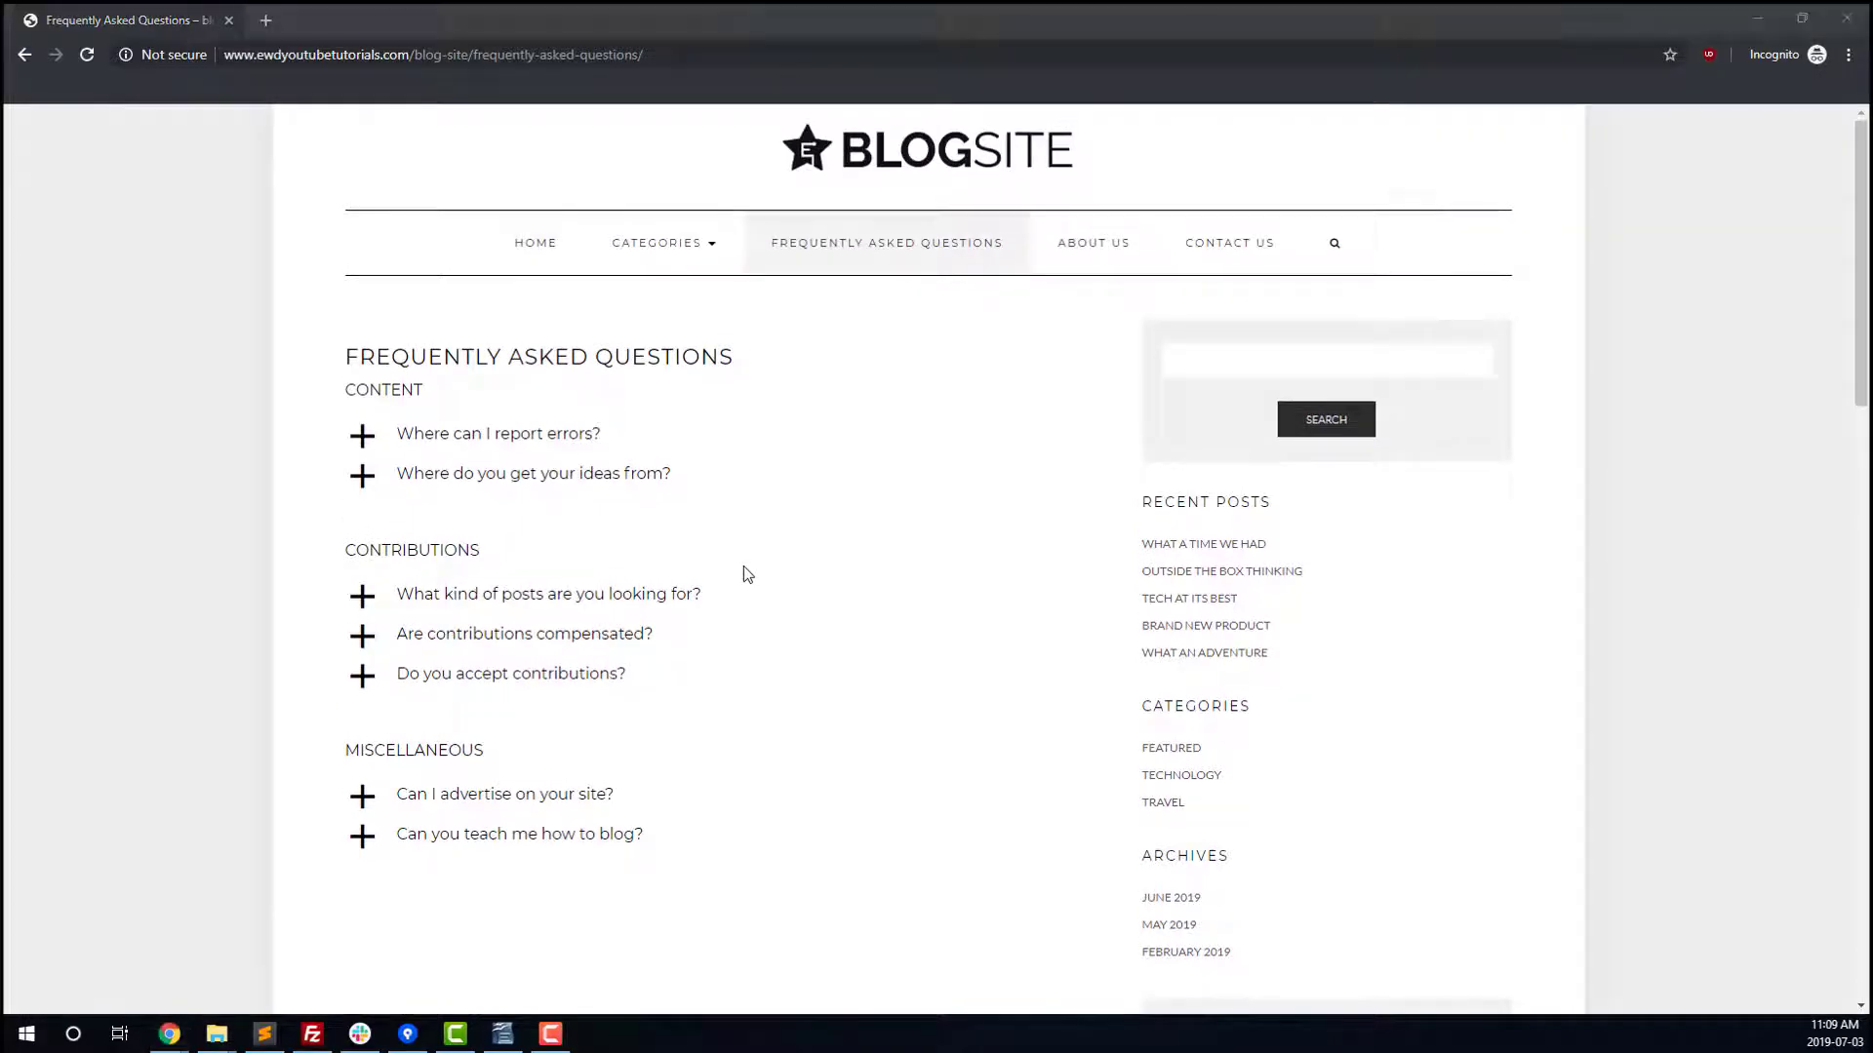
Switch to OpenOffice Writer and add a "Major Issues" heading line between the "Issues to Fix" title and the bulleted list.
key(alt+Tab)
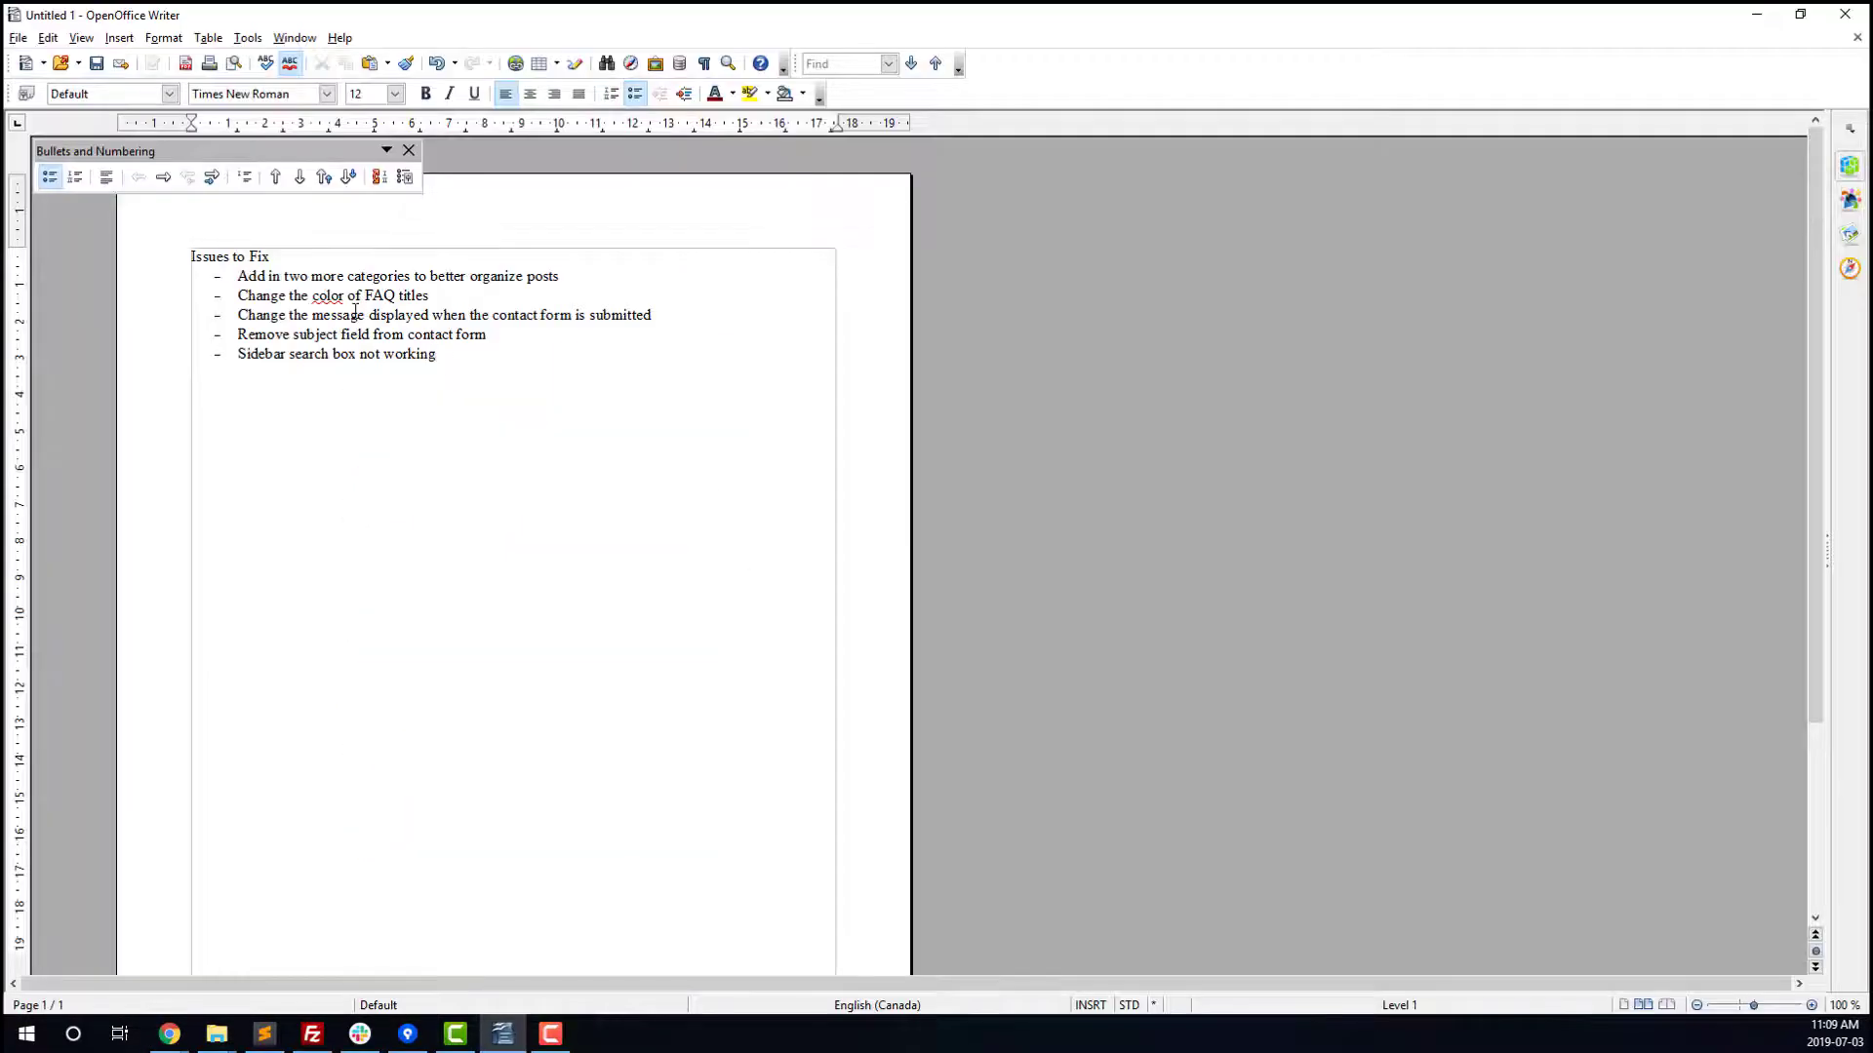
click(282, 261)
key(Return)
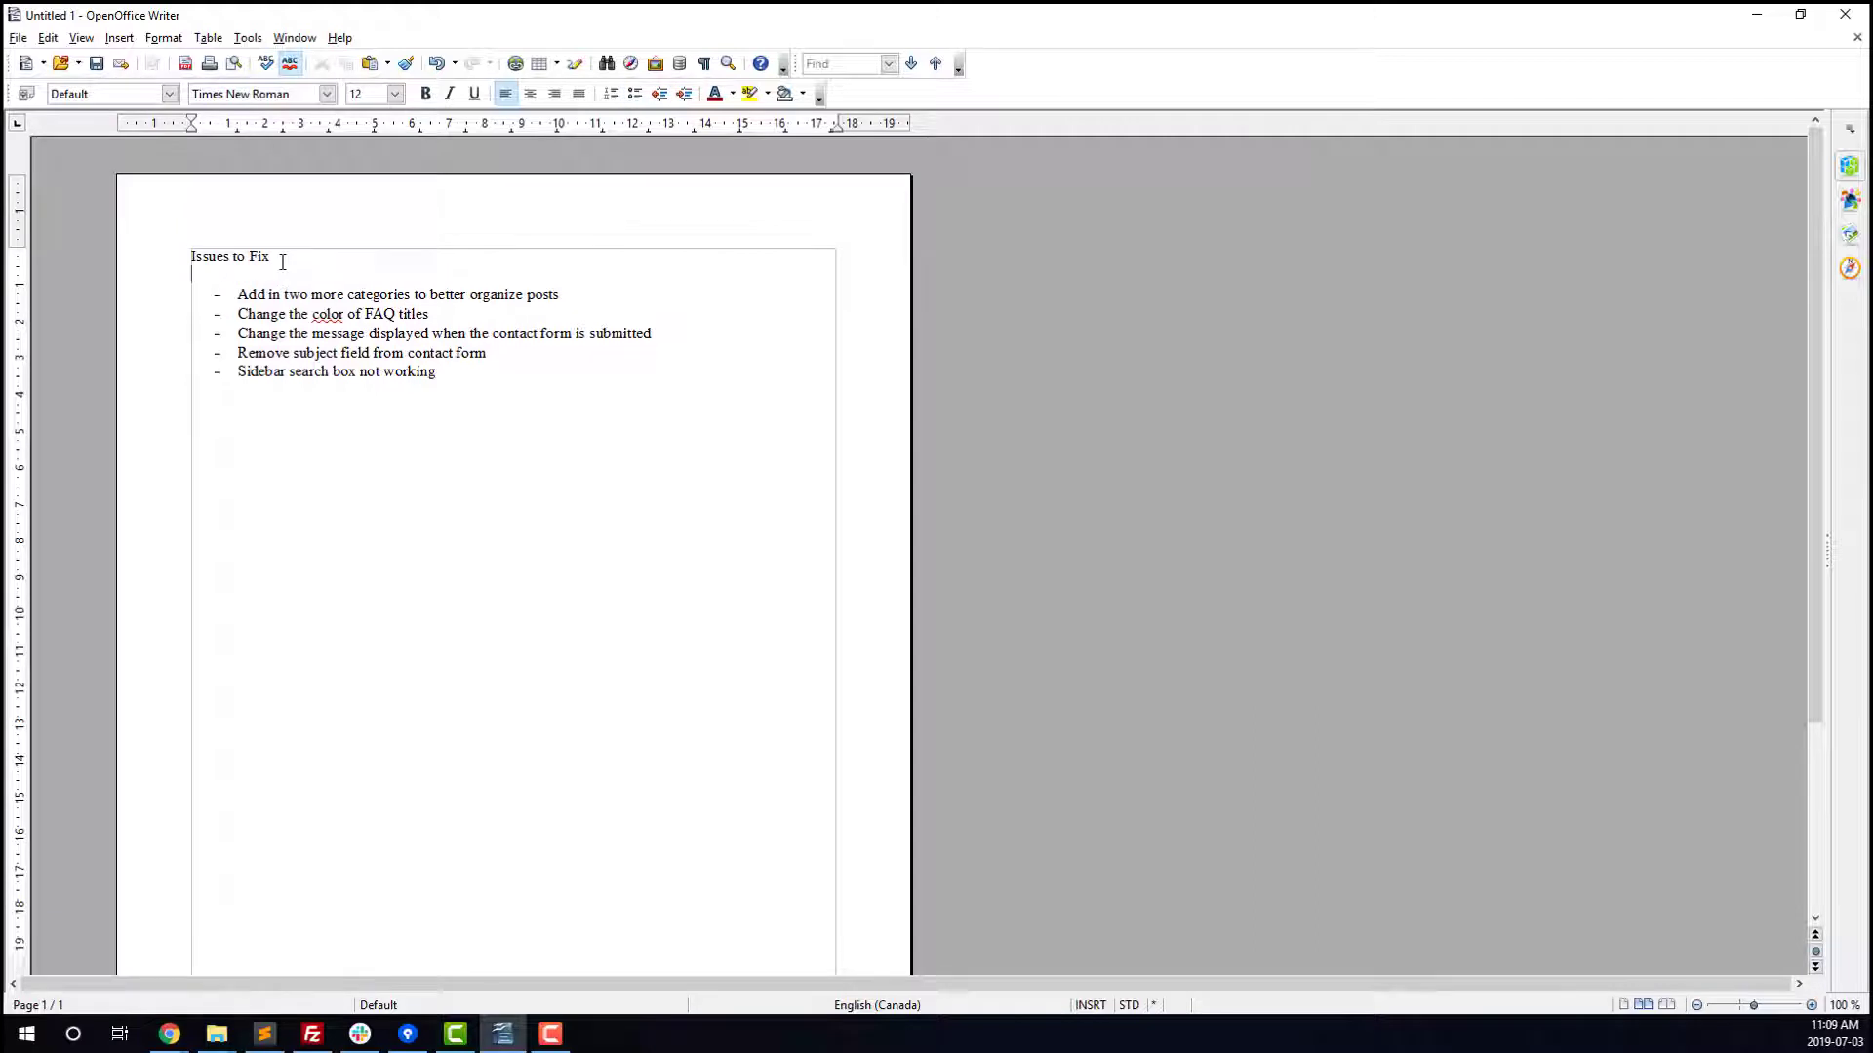
text(Major Issues)
key(Return)
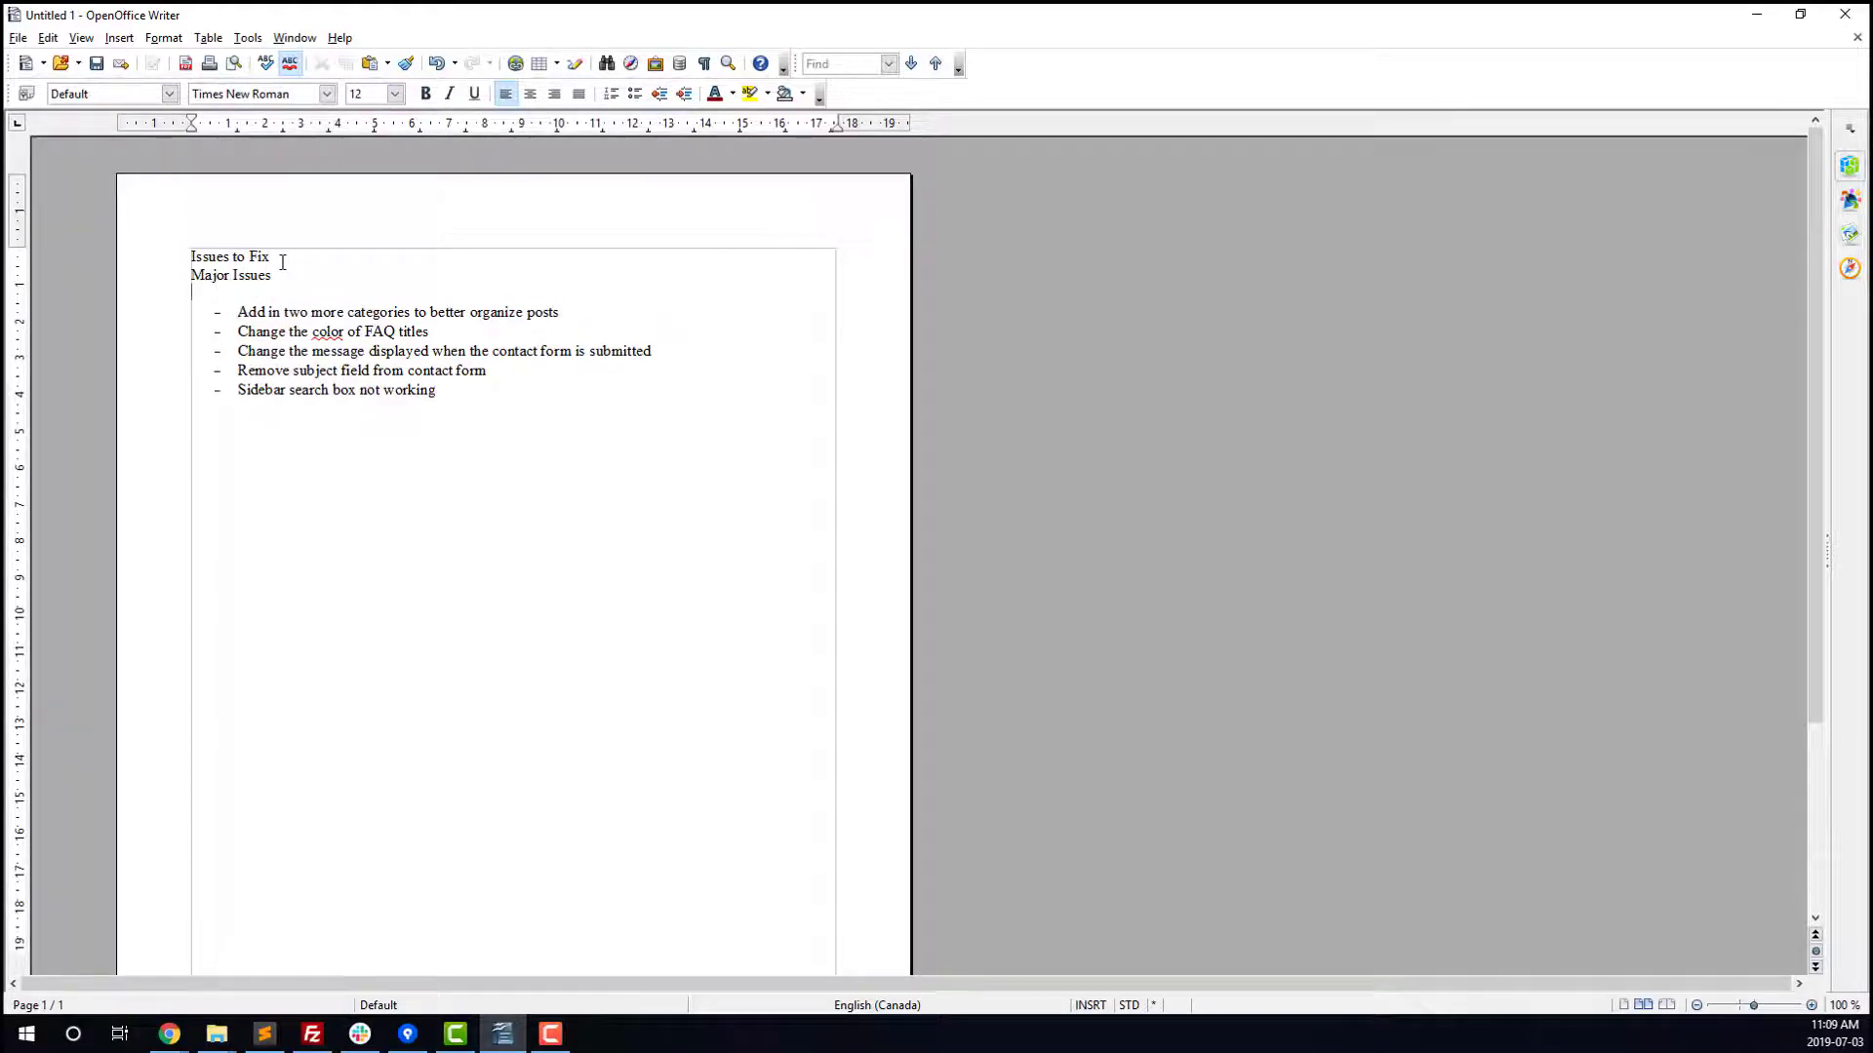
Add a "Showstoppers" heading above "Major Issues" and a "Nice to Haves" heading below it, with blank lines under the headings.
click(282, 262)
key(Return)
text(Show)
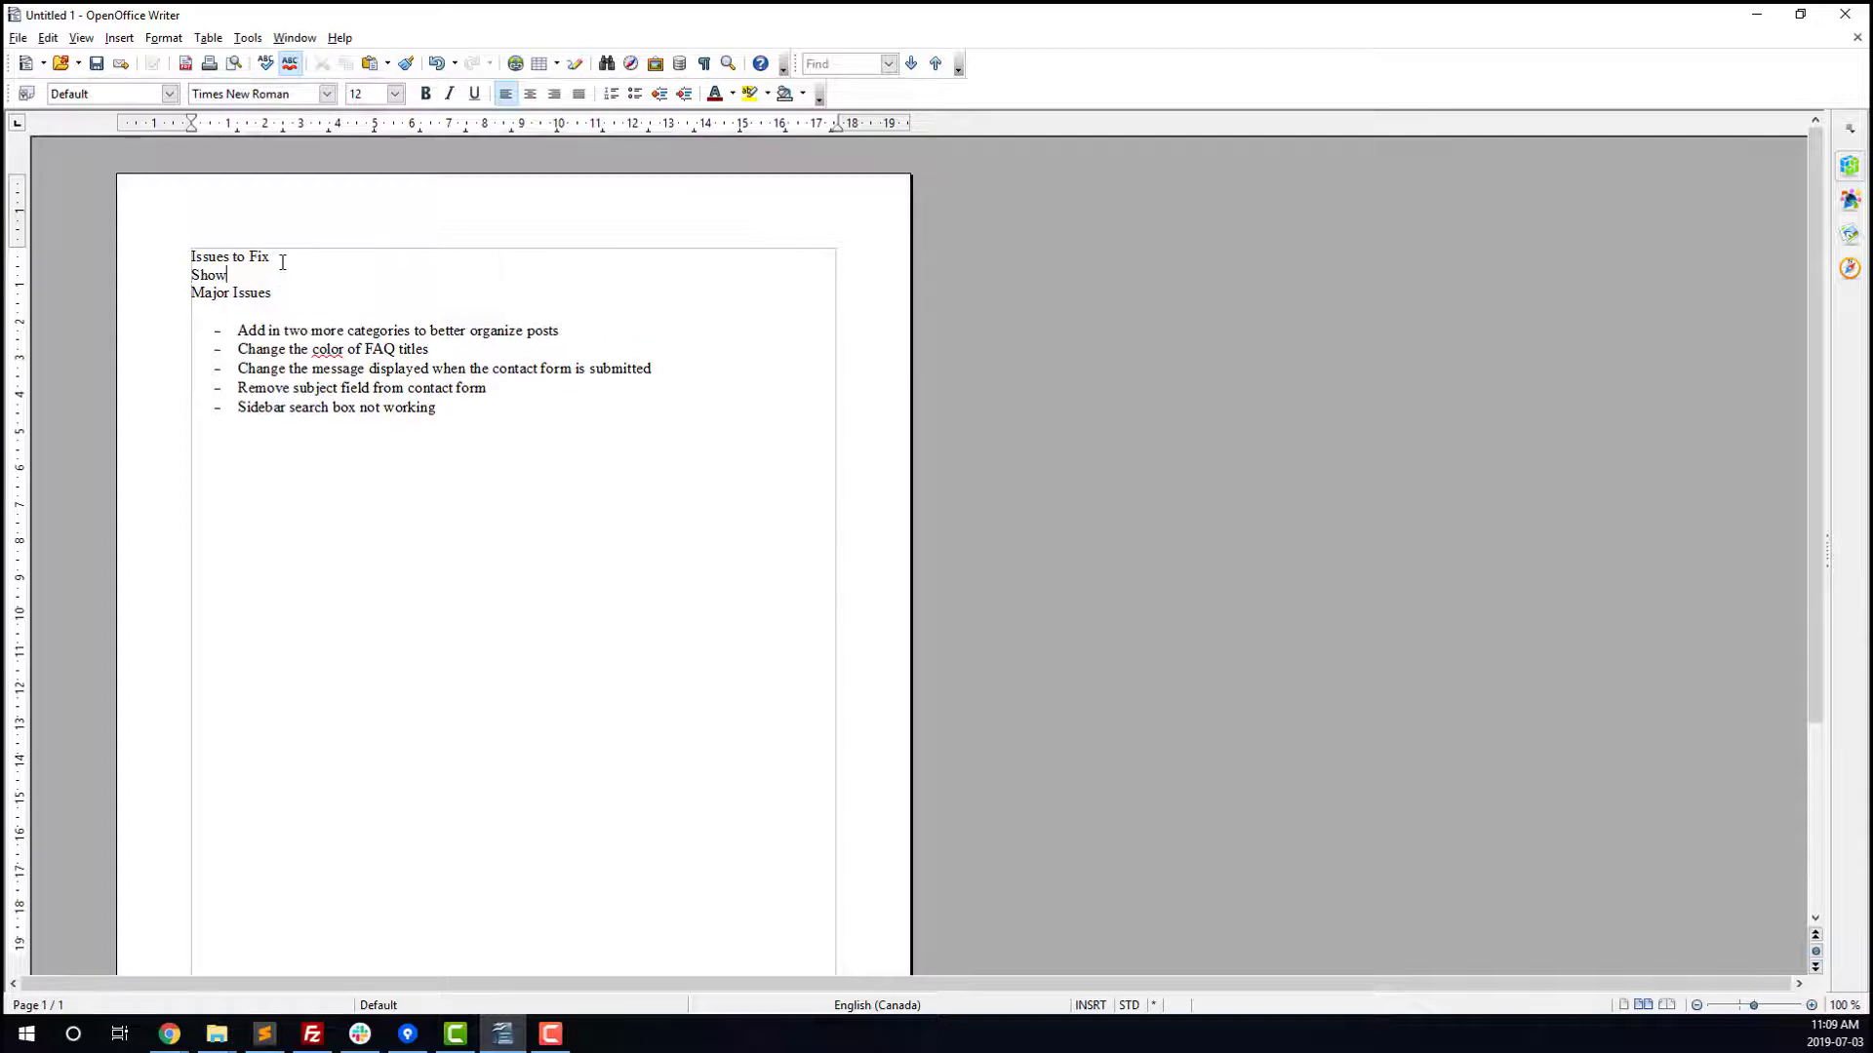
text(stoppers)
key(Return)
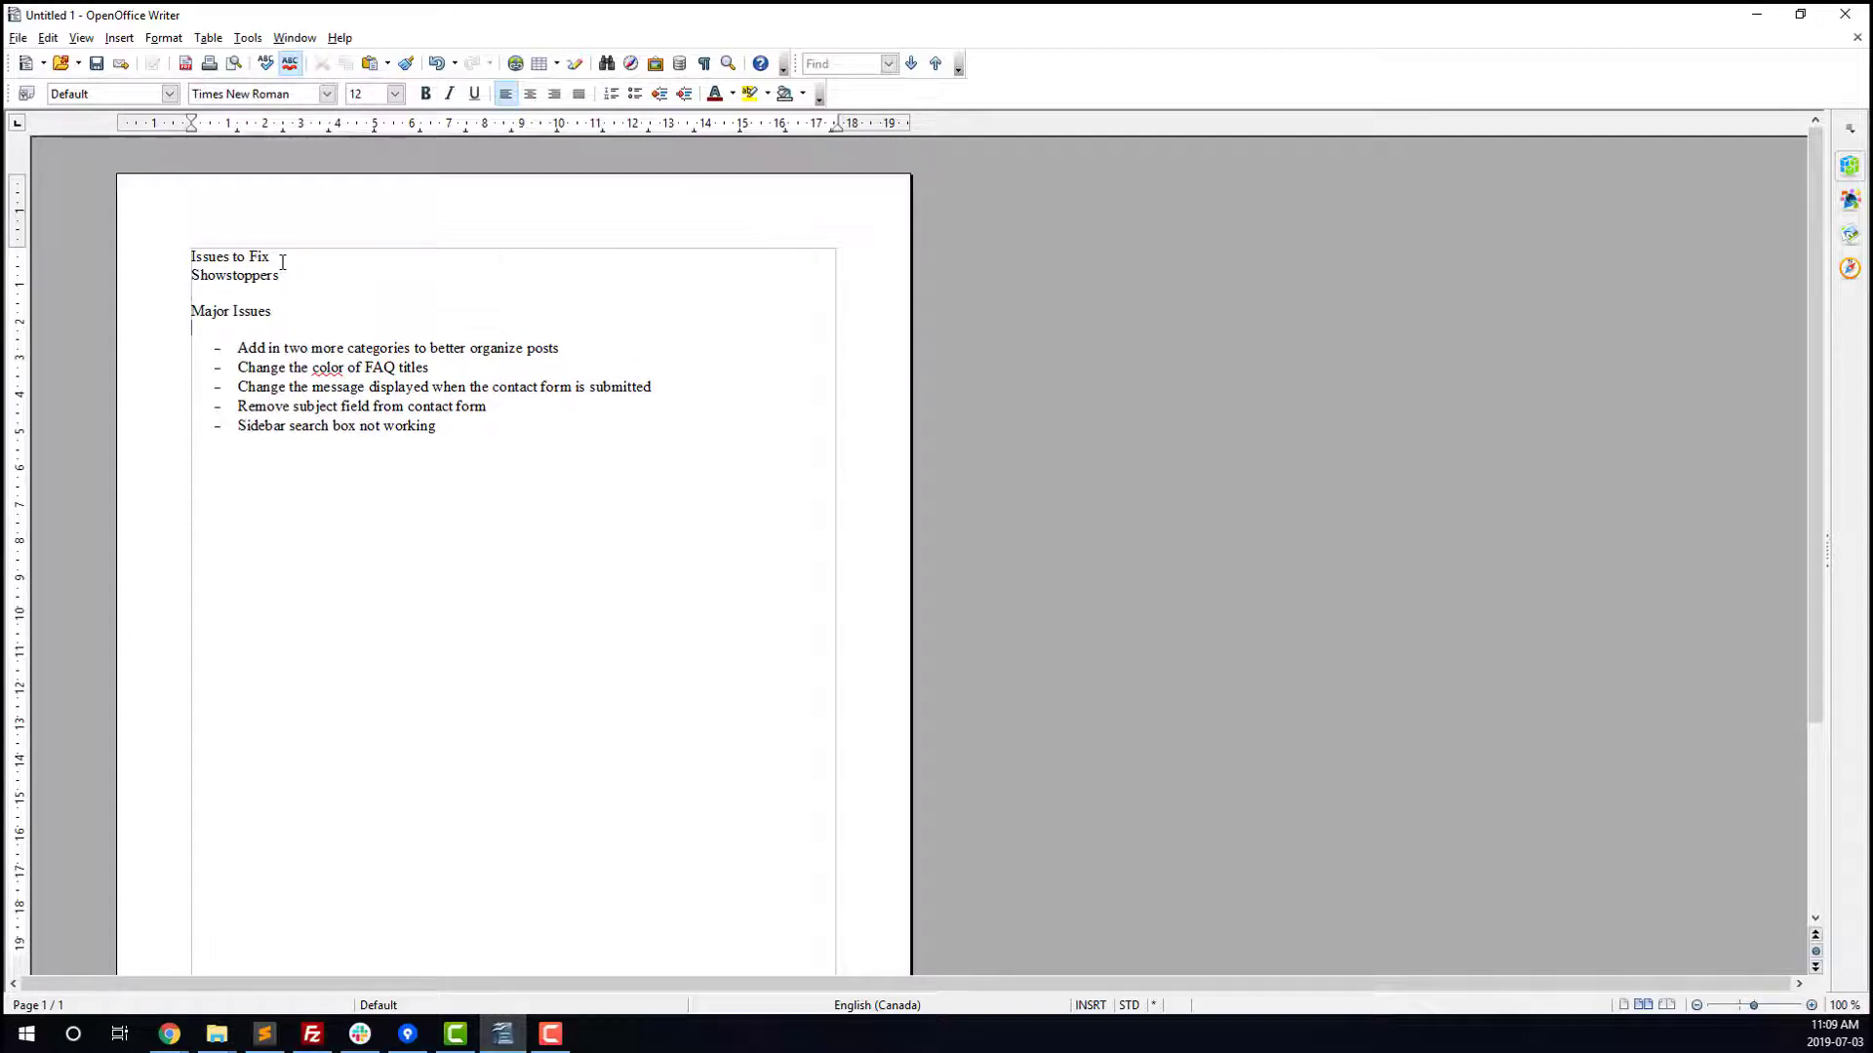
key(Return)
text(Nice to Hav)
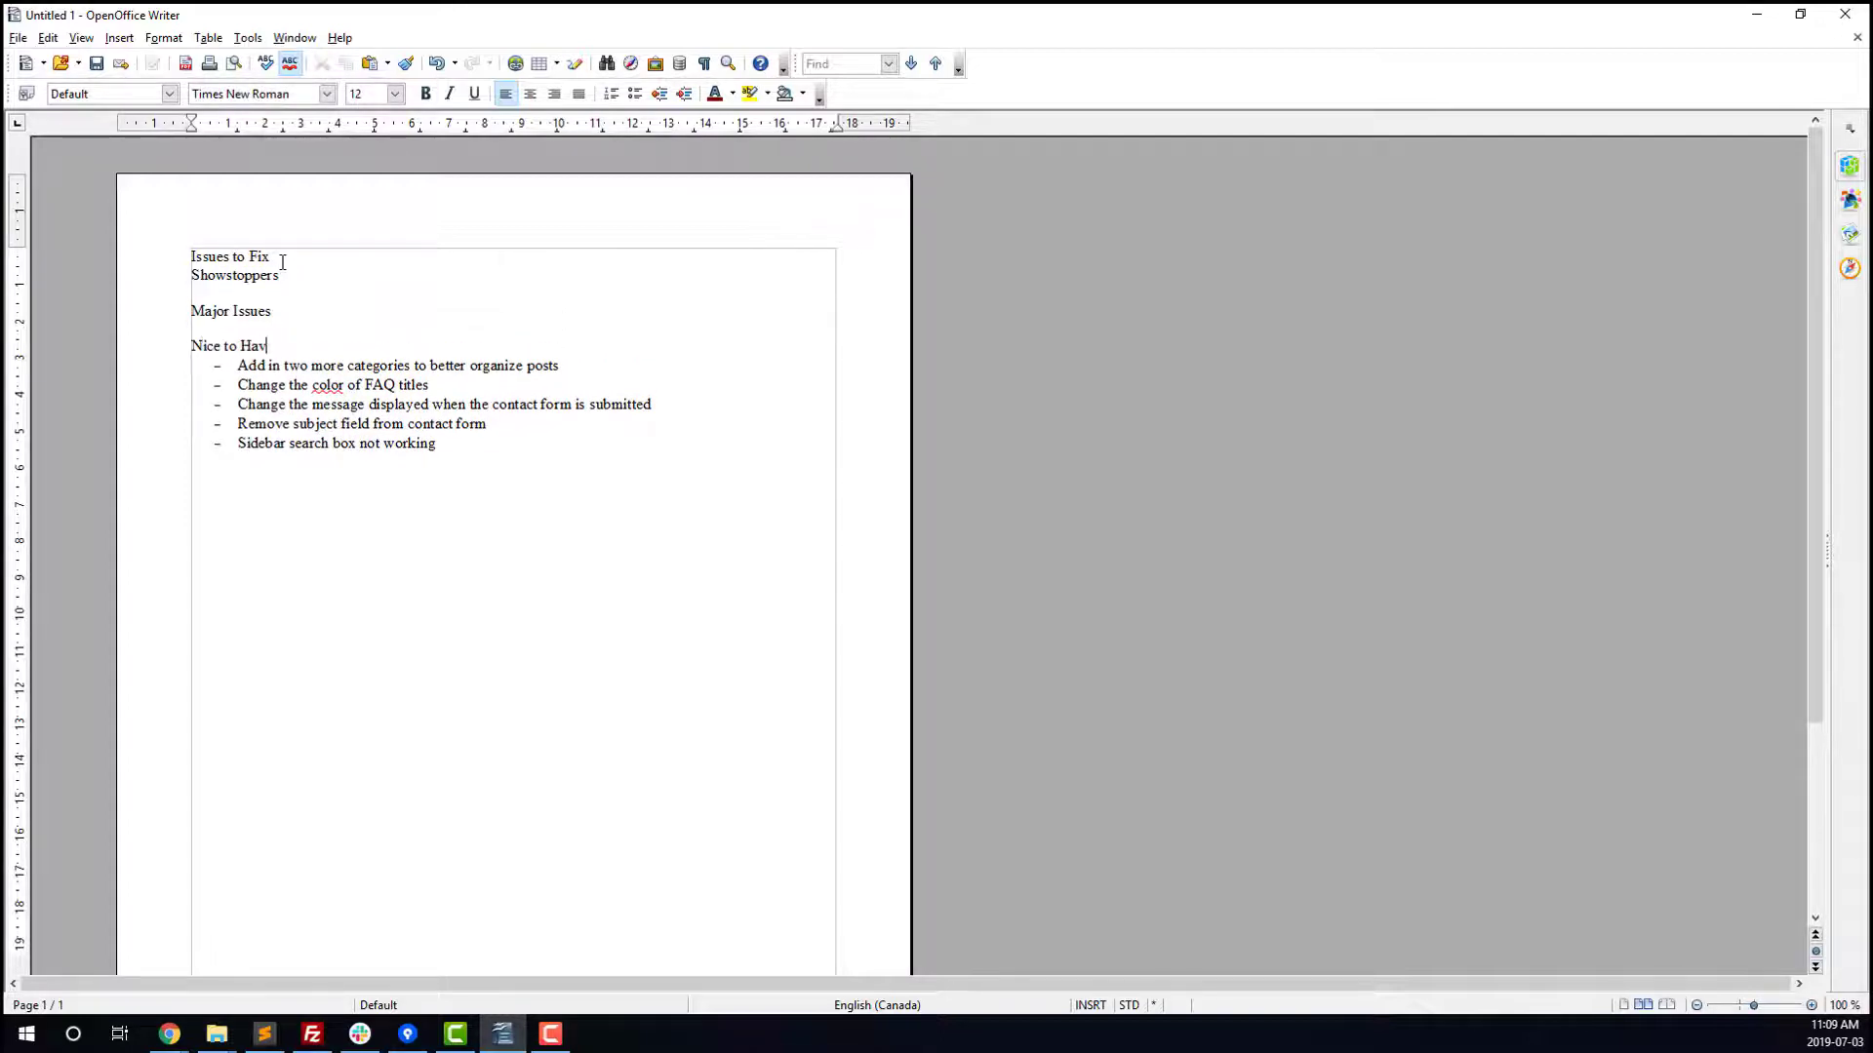
text(es)
key(Return)
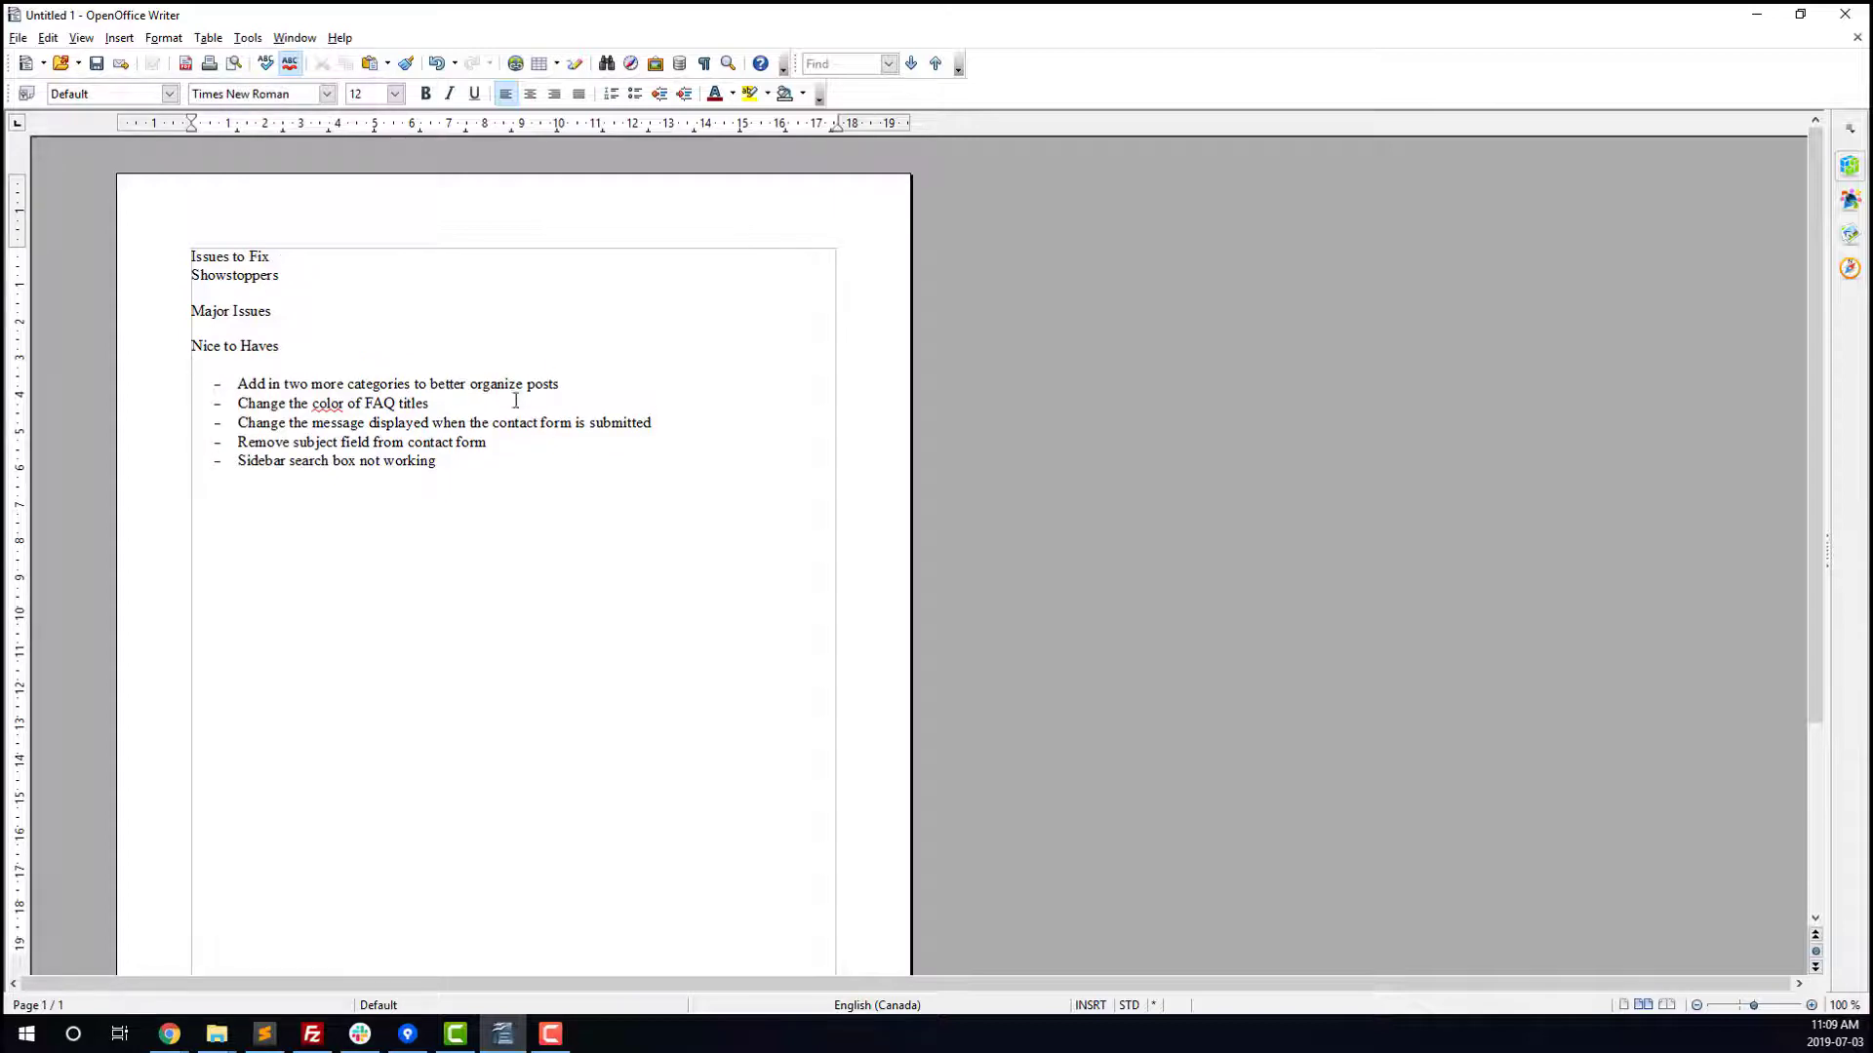
Copy the bullets about the FAQ title color and the message displayed on contact form submission to the line under "Showstoppers".
click(674, 429)
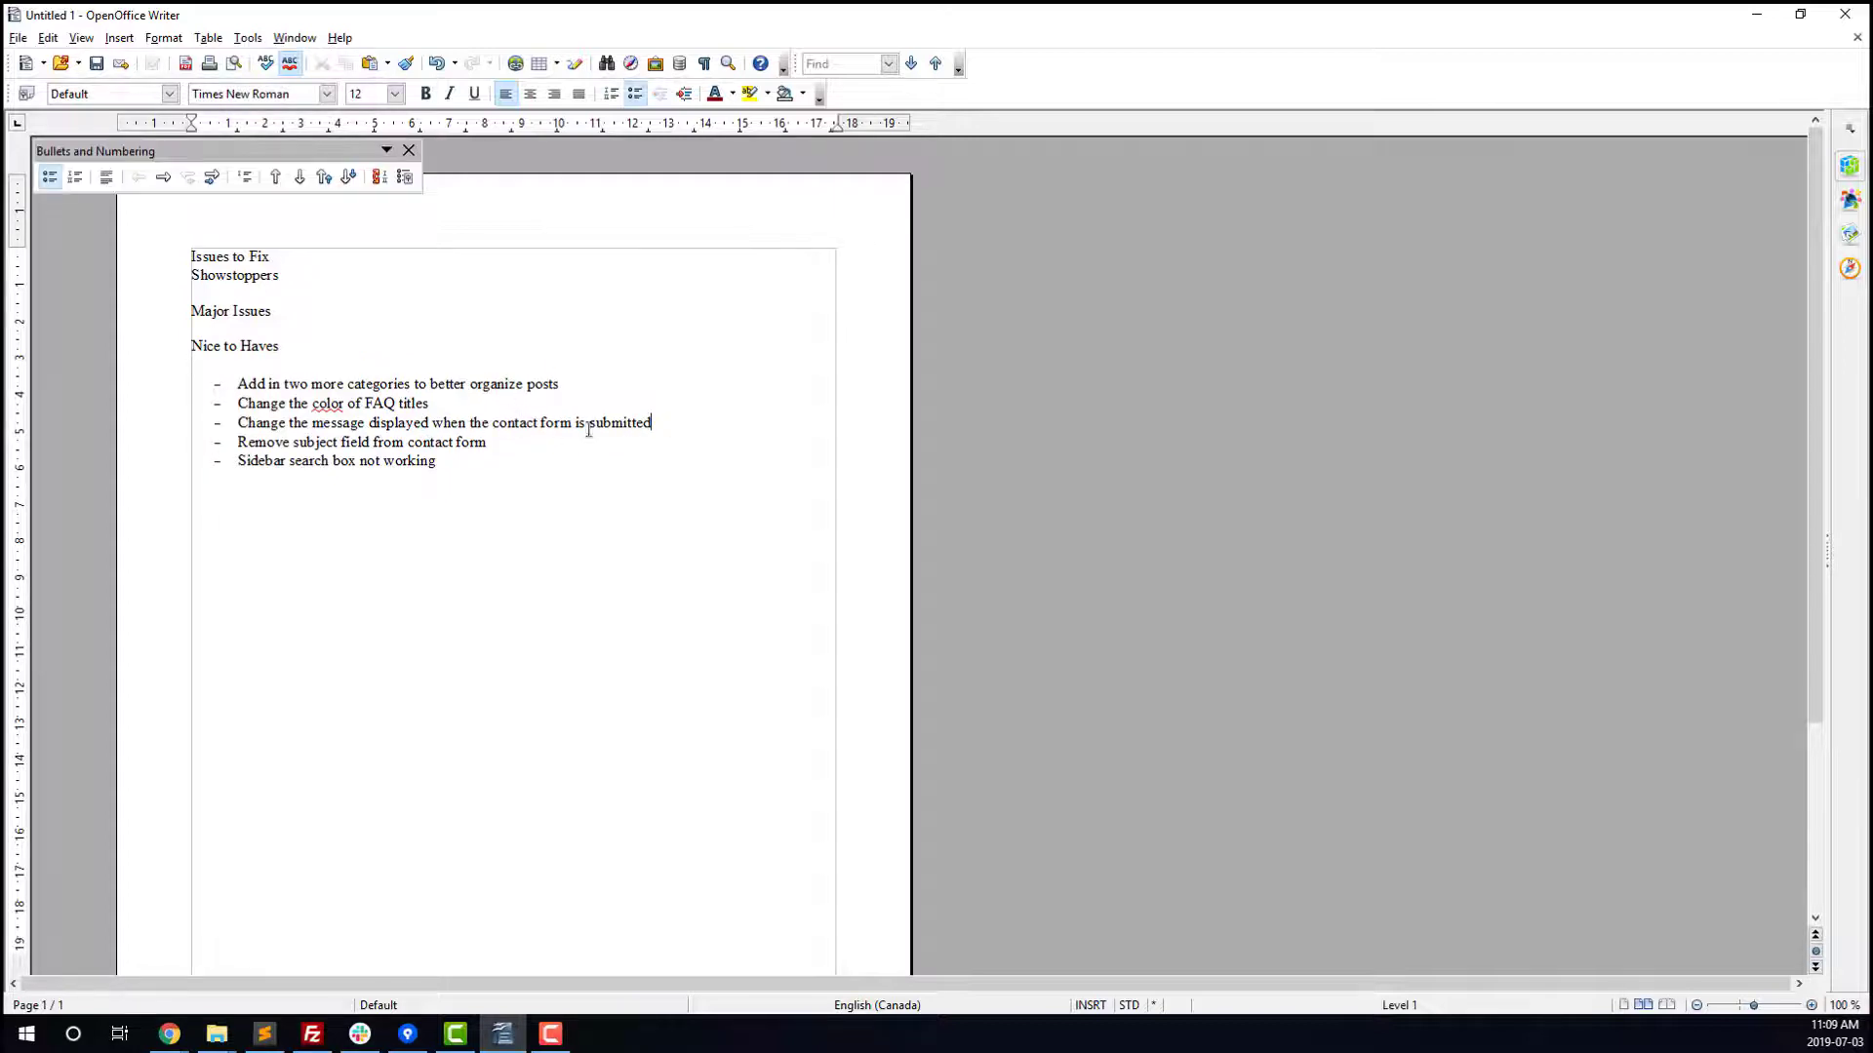
drag(662, 421, 230, 397)
key(ctrl+c)
click(250, 293)
key(ctrl+v)
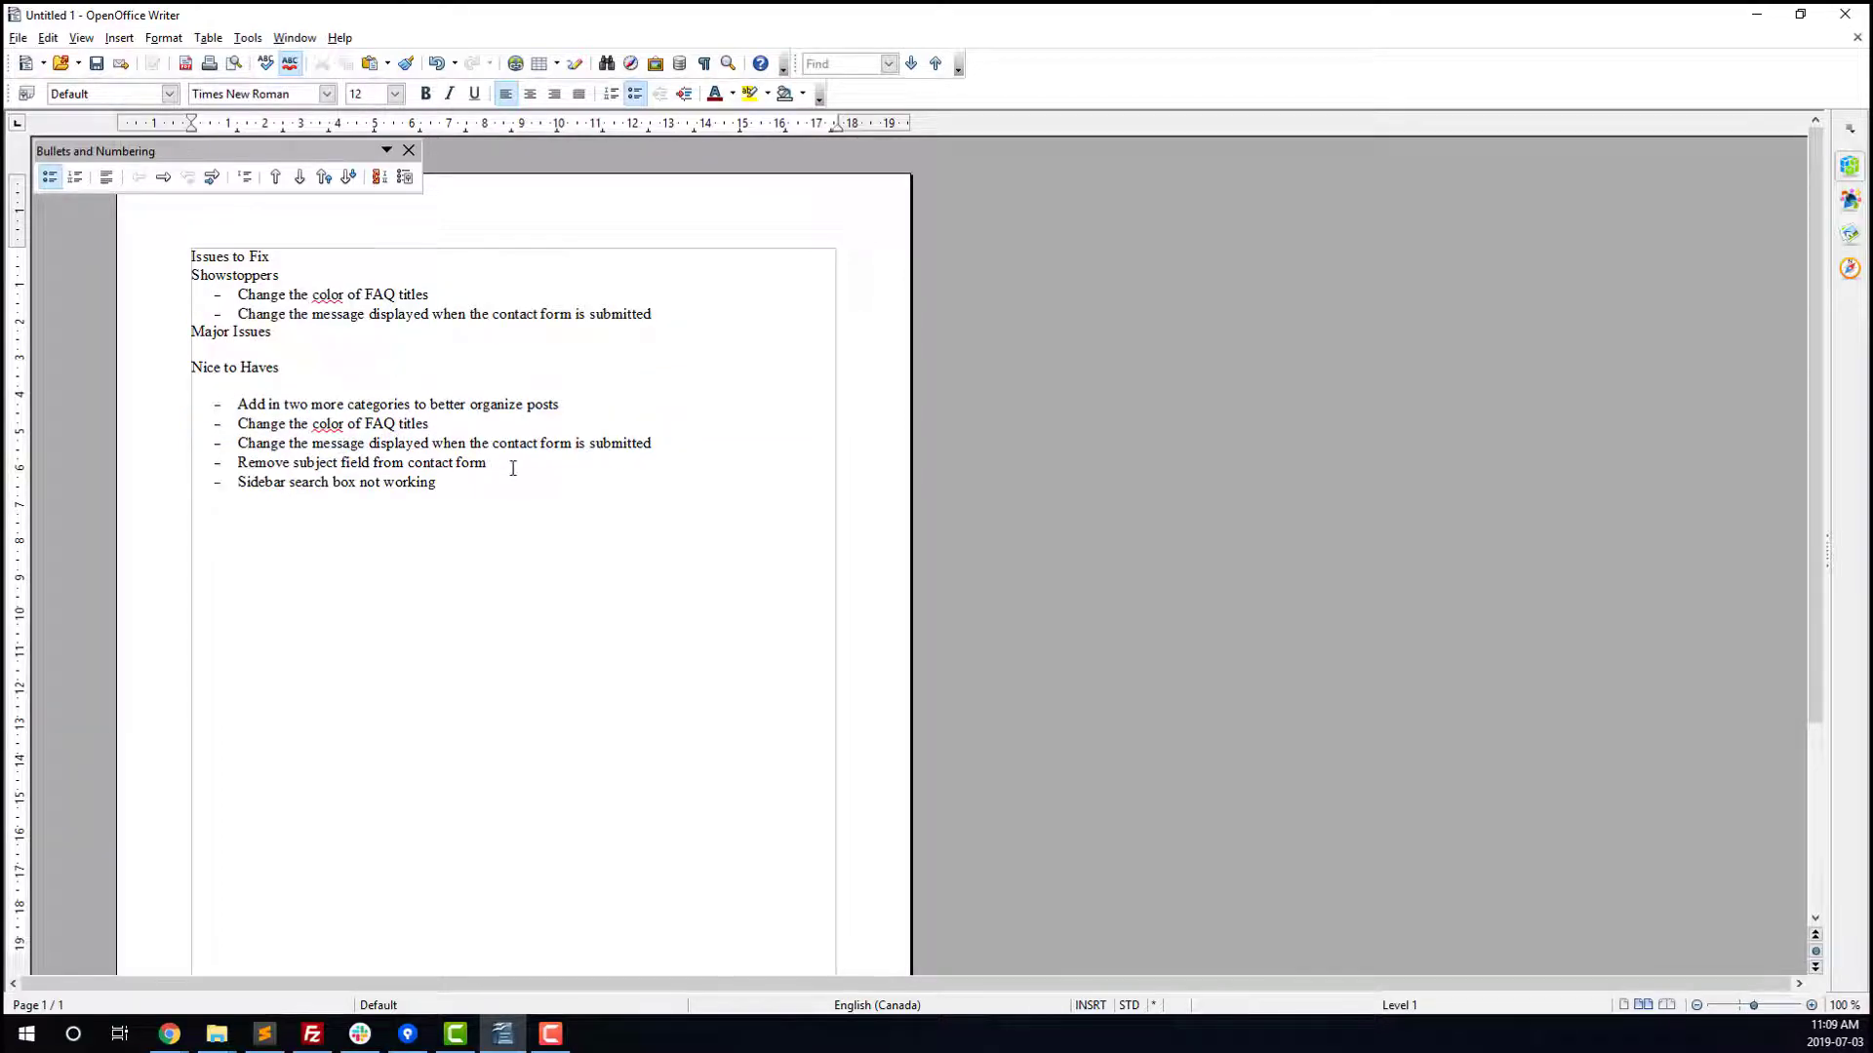
Copy "Remove subject field from contact form" and "Add in two more categories to better organize posts" as bullets under "Major Issues".
drag(507, 465, 238, 457)
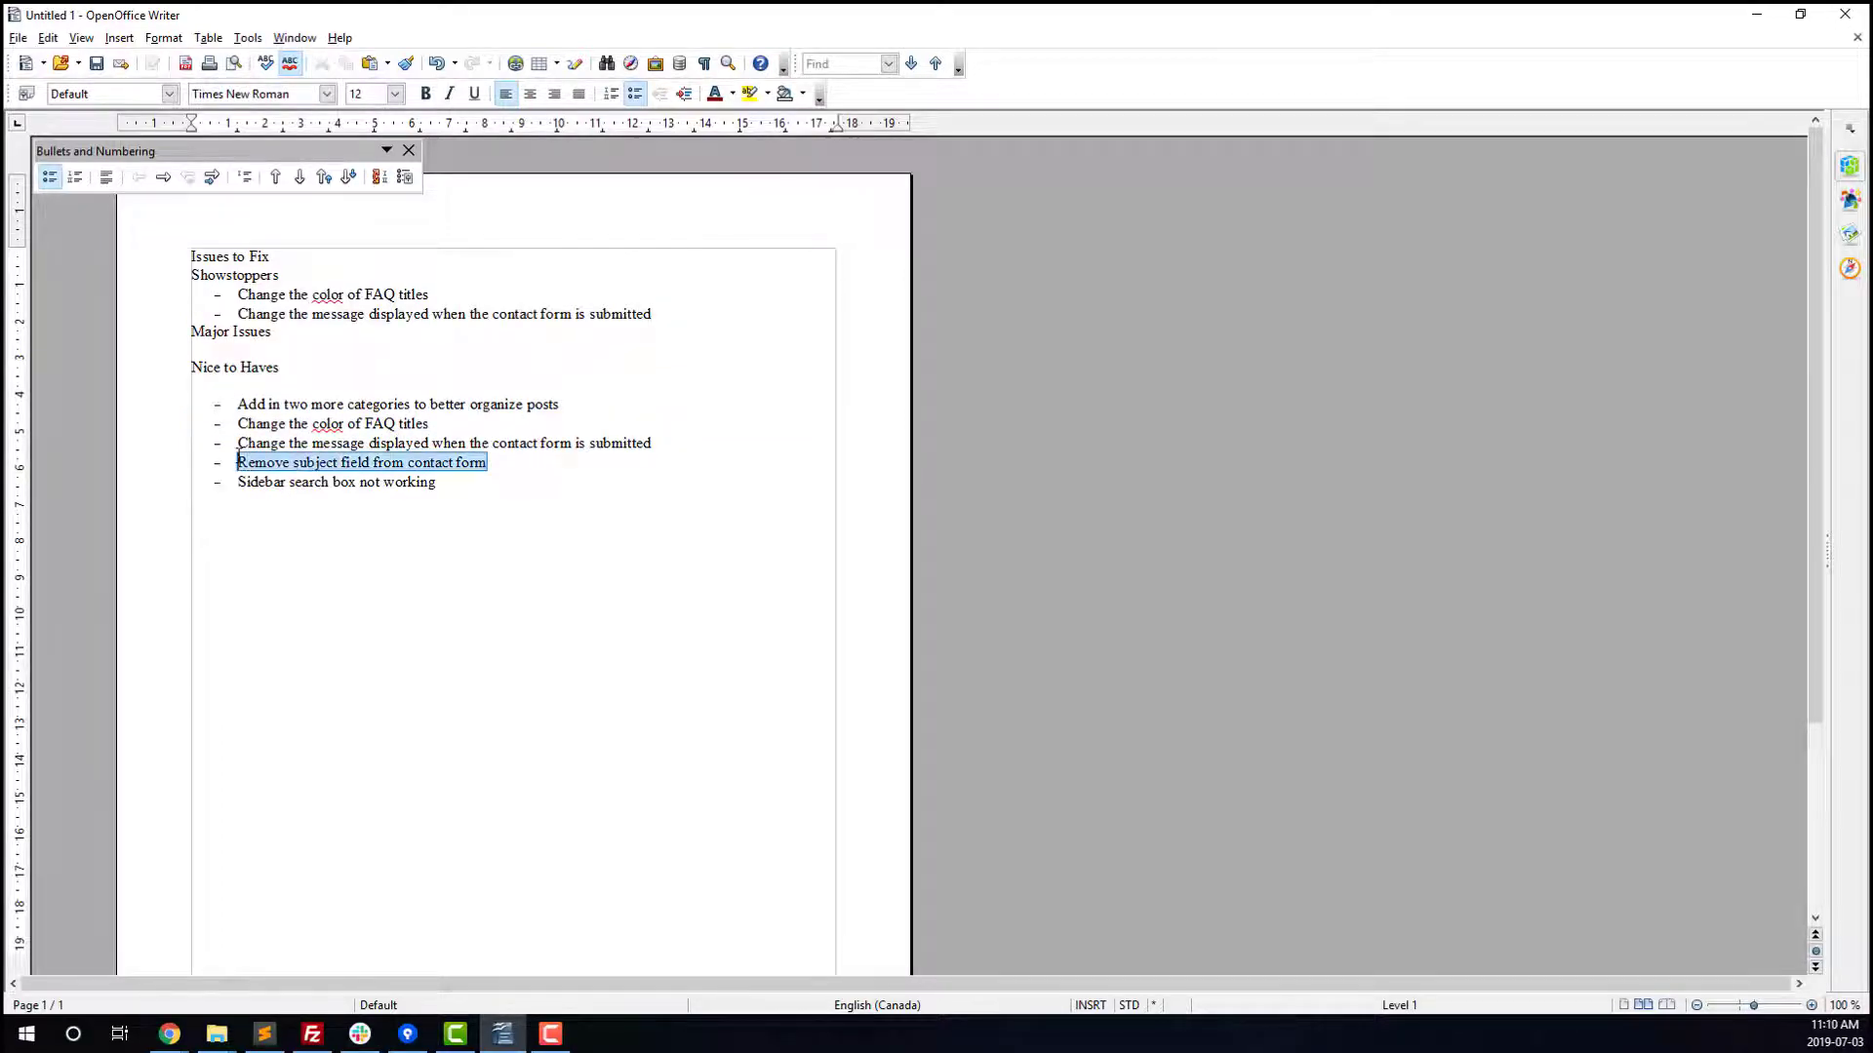
key(ctrl+c)
click(246, 353)
key(ctrl+v)
drag(578, 406, 227, 403)
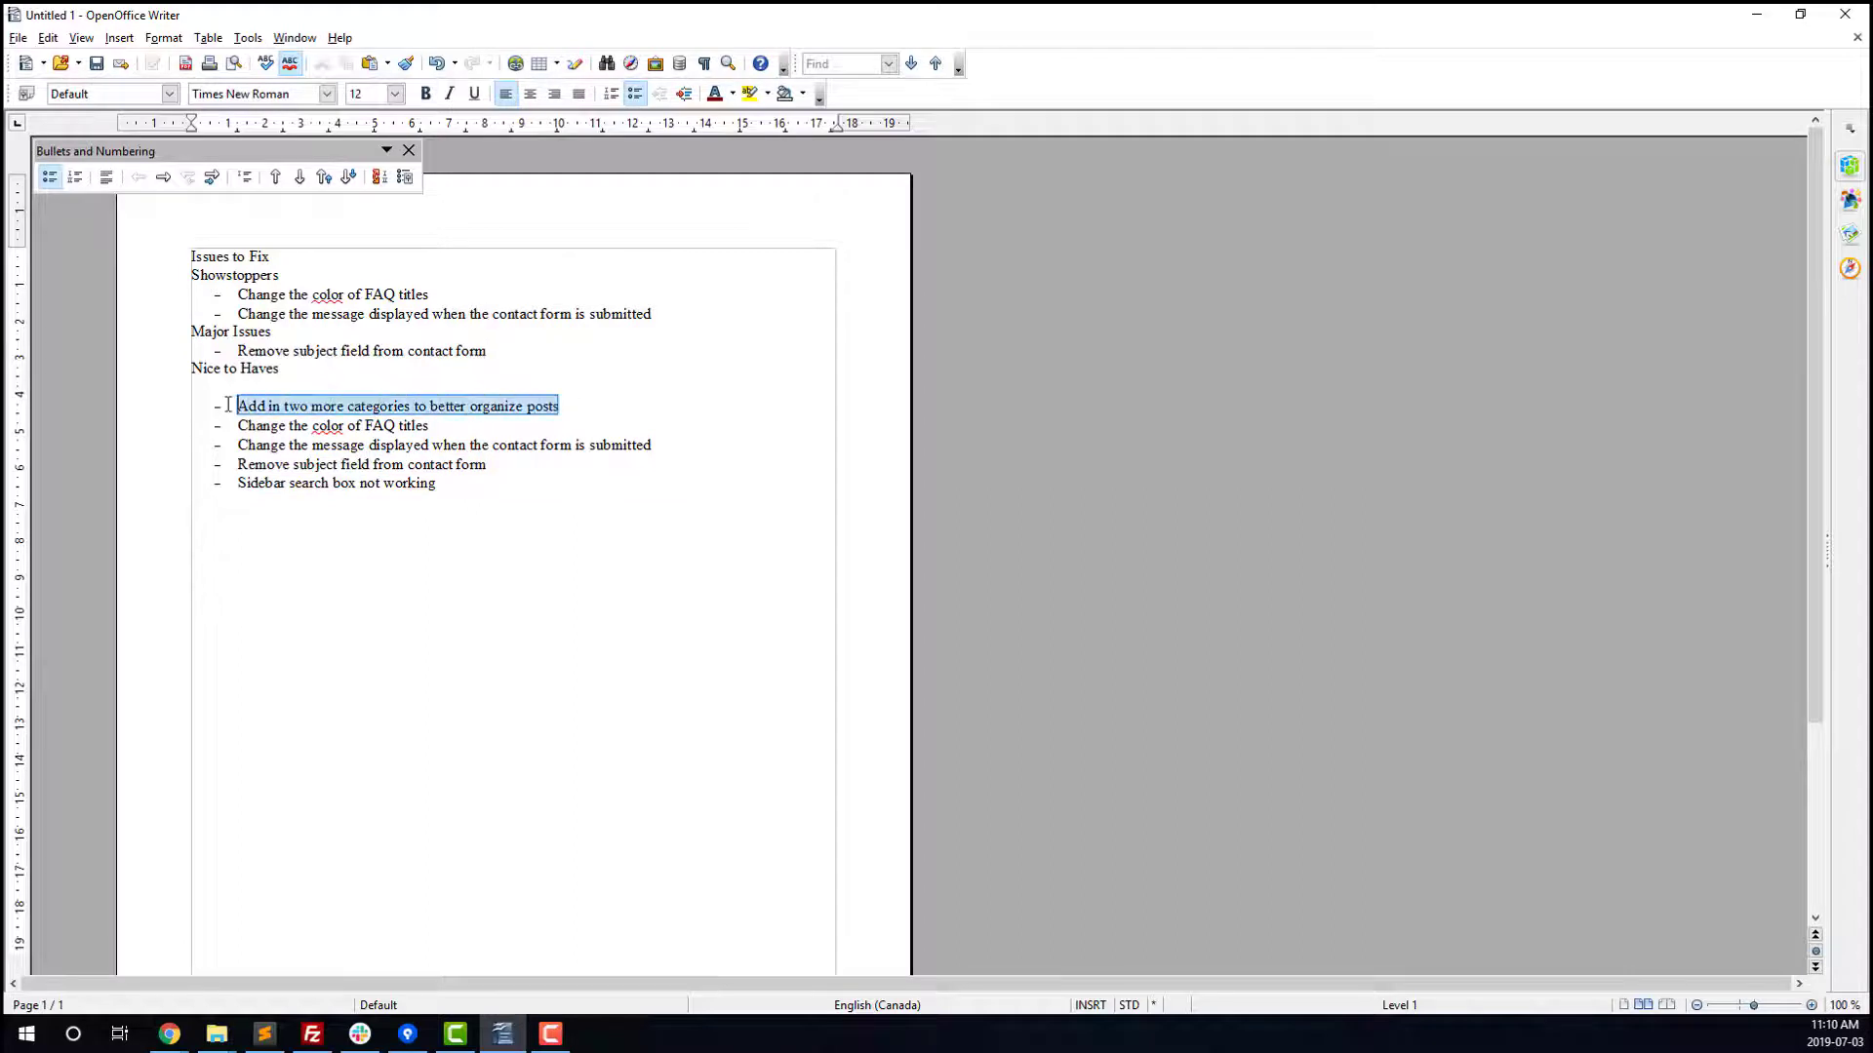
key(ctrl+c)
click(534, 359)
key(Return)
key(ctrl+v)
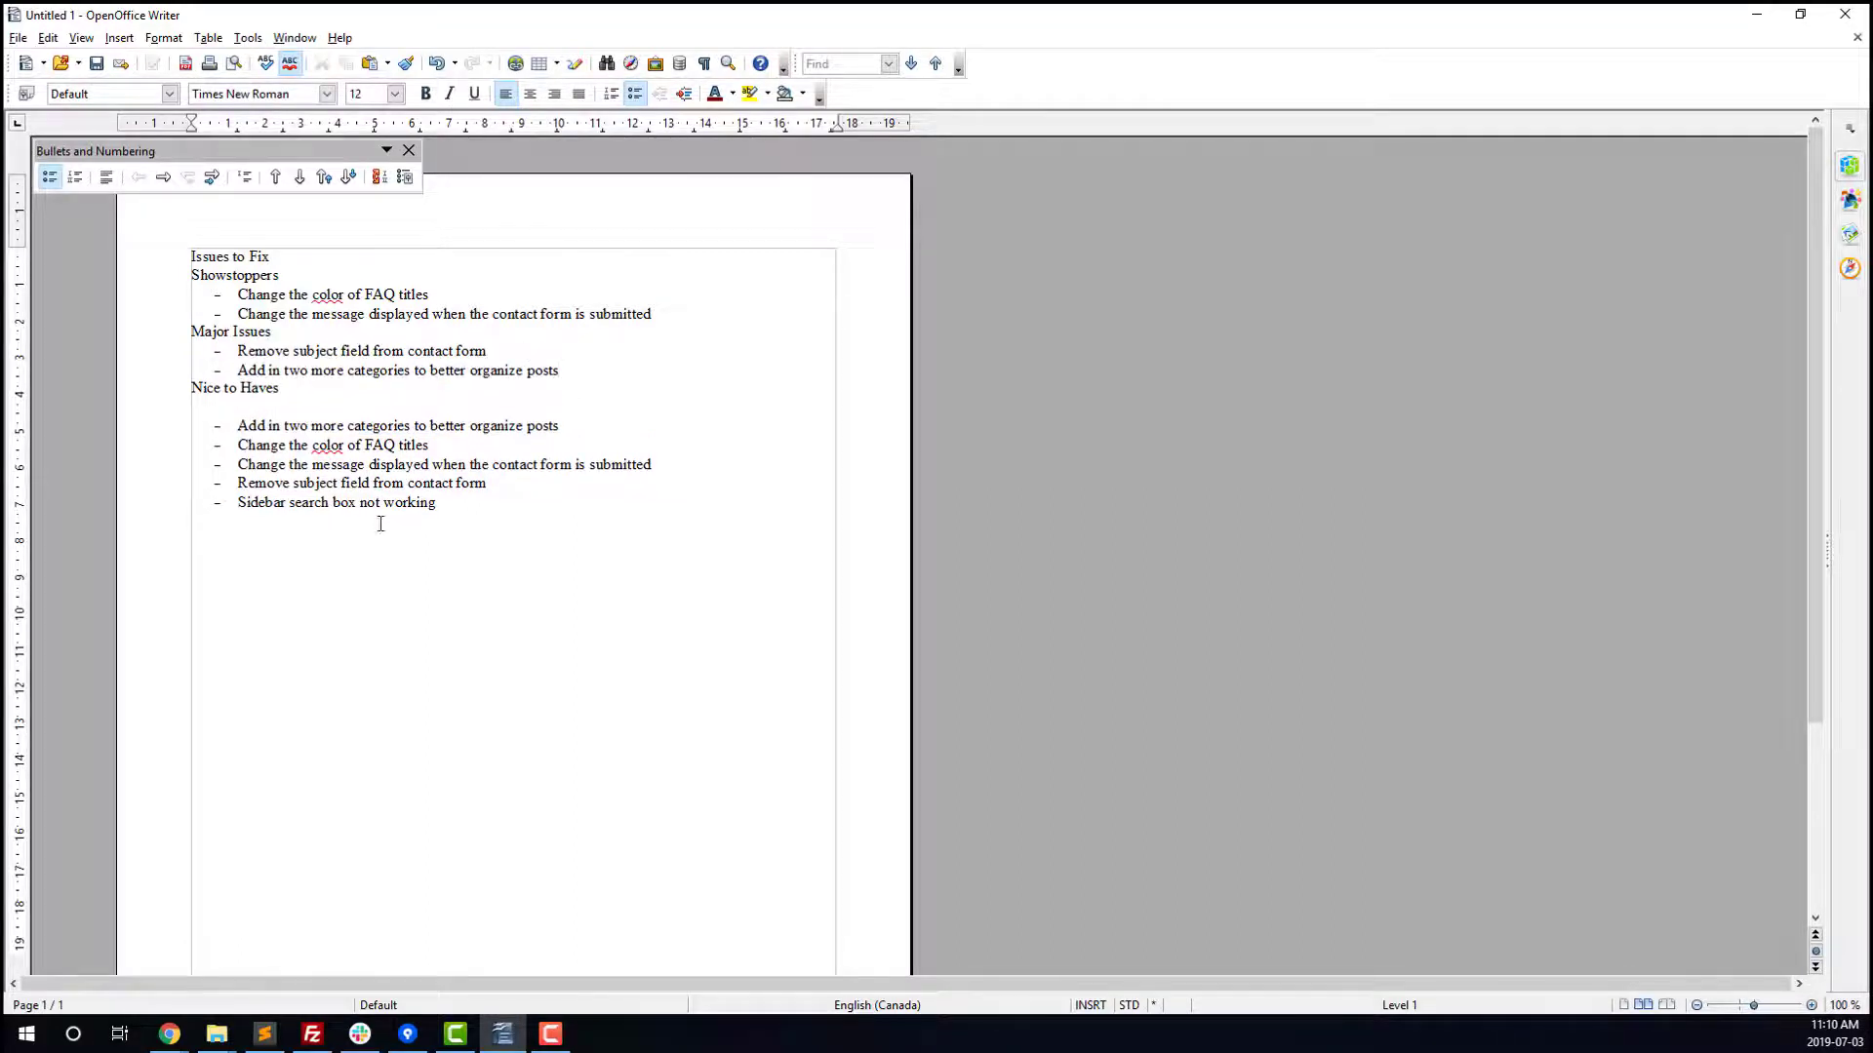
Copy "Sidebar search box not working" as the first bullet under "Showstoppers".
drag(455, 505, 237, 502)
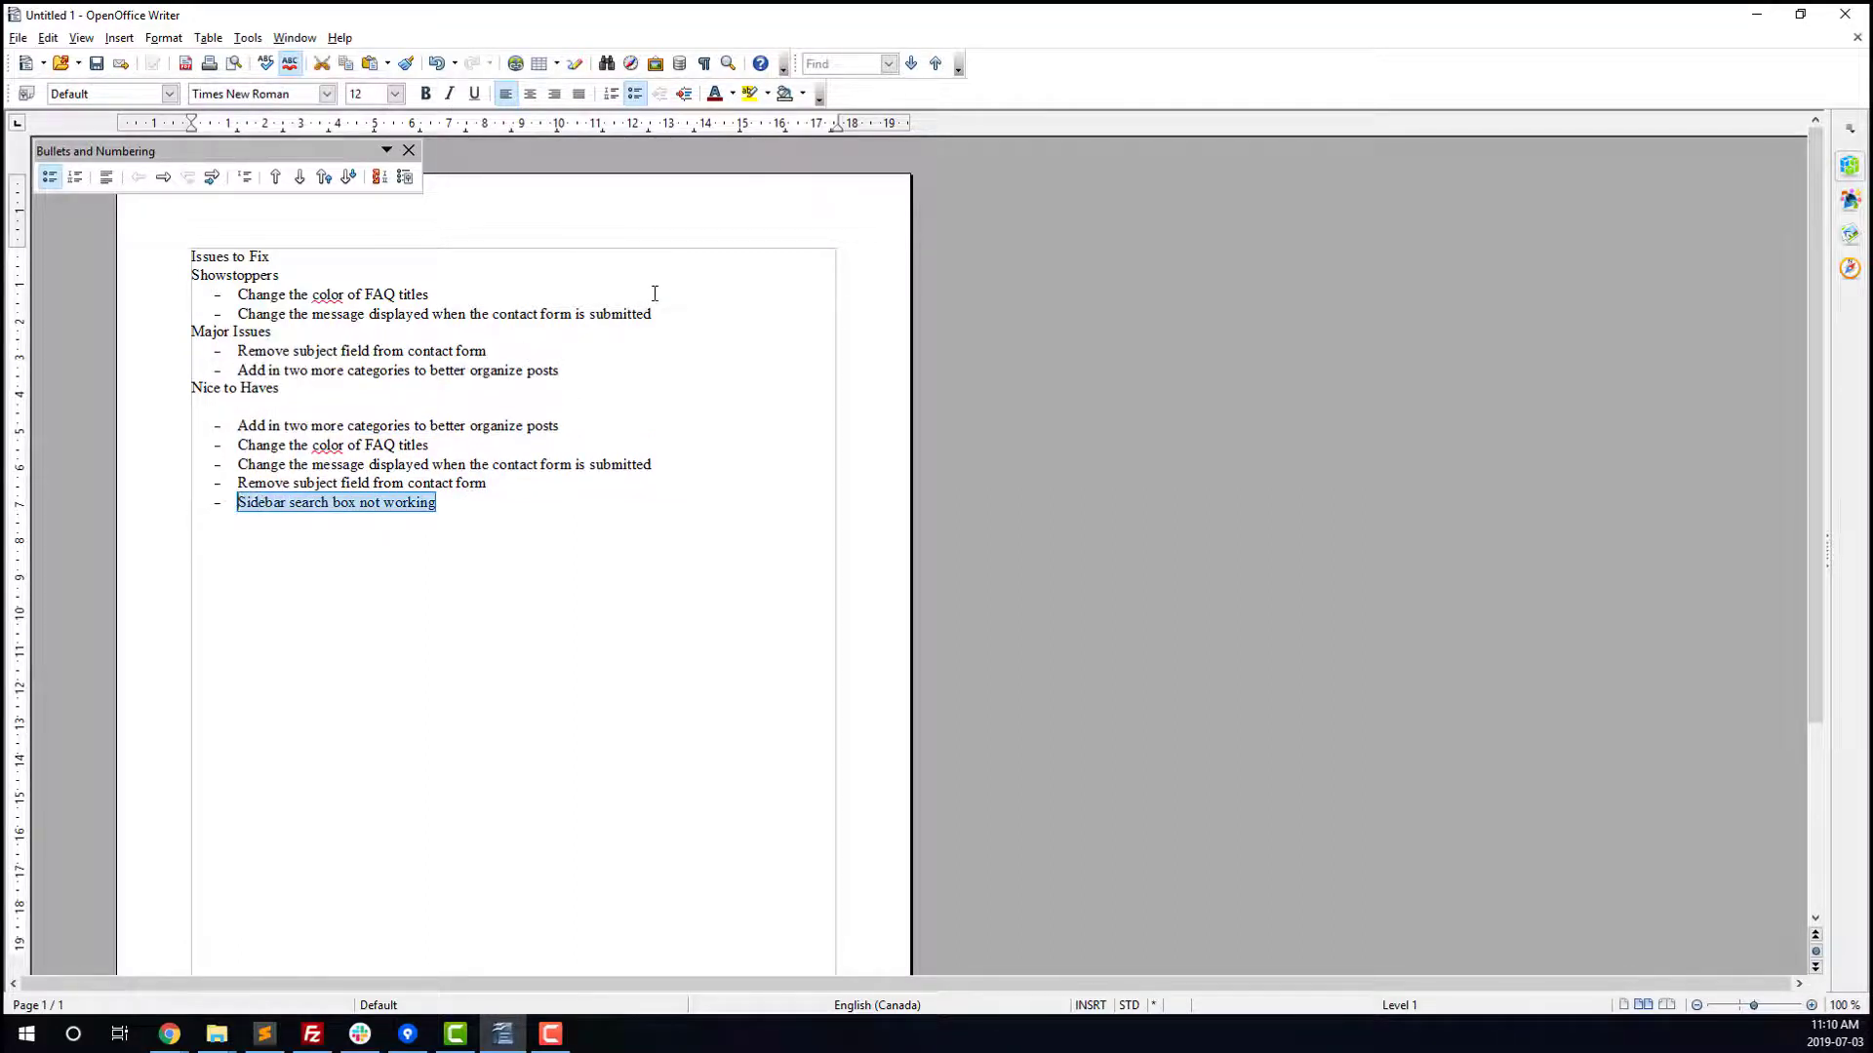
key(ctrl+c)
click(310, 283)
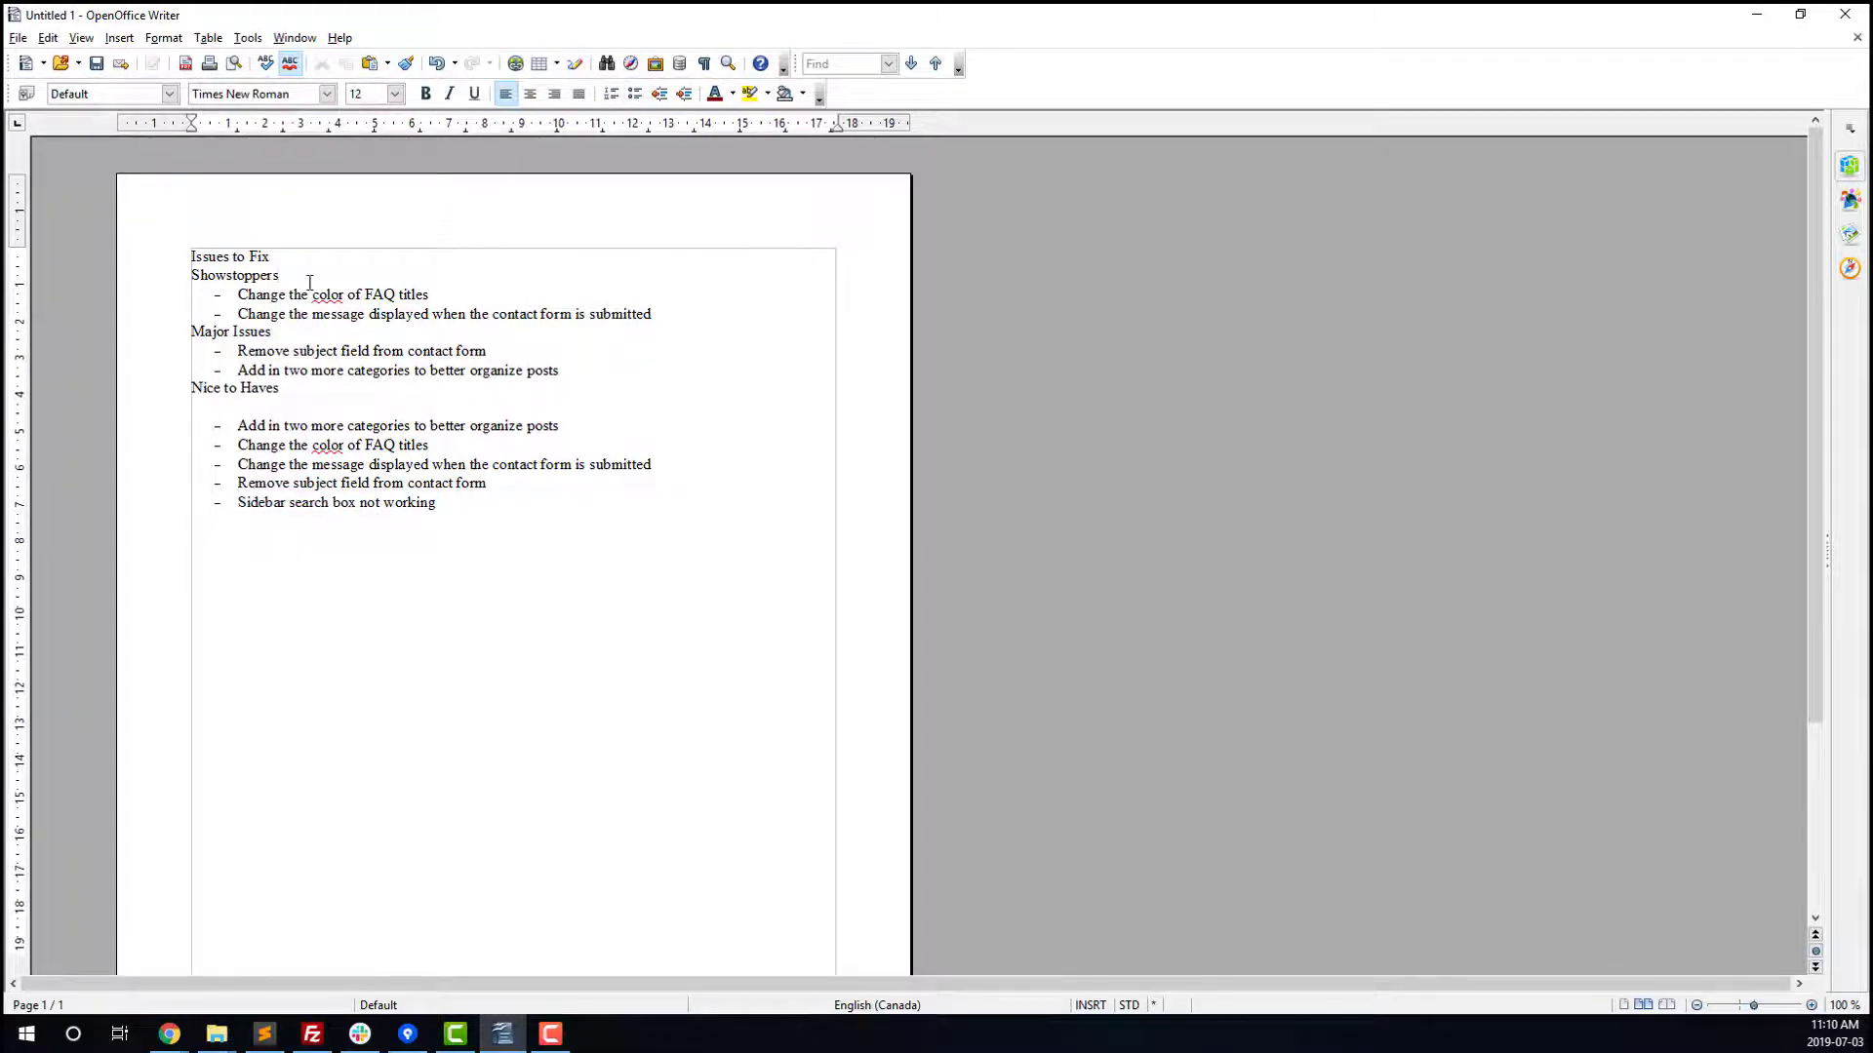
key(Return)
key(ctrl+v)
Move the FAQ title color and contact form message bullets from "Showstoppers" to "Nice to Haves".
drag(654, 333, 244, 322)
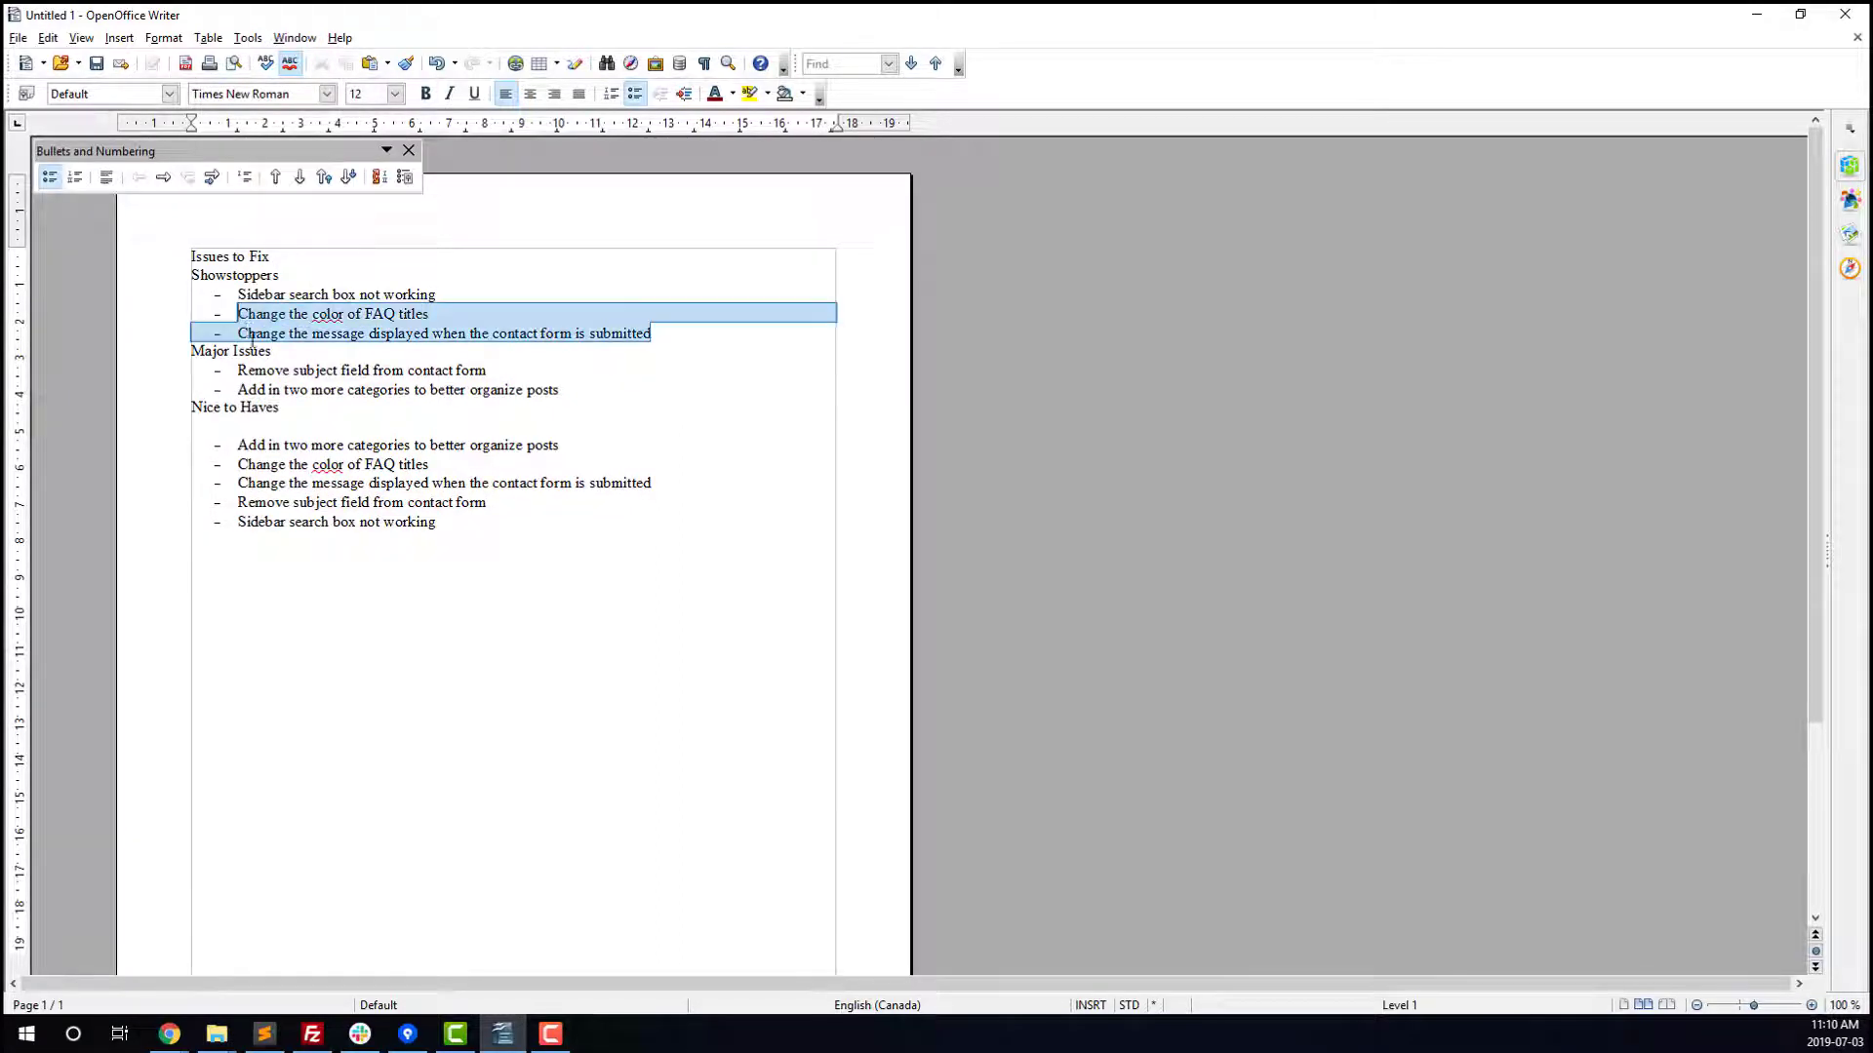
key(ctrl+x)
click(292, 395)
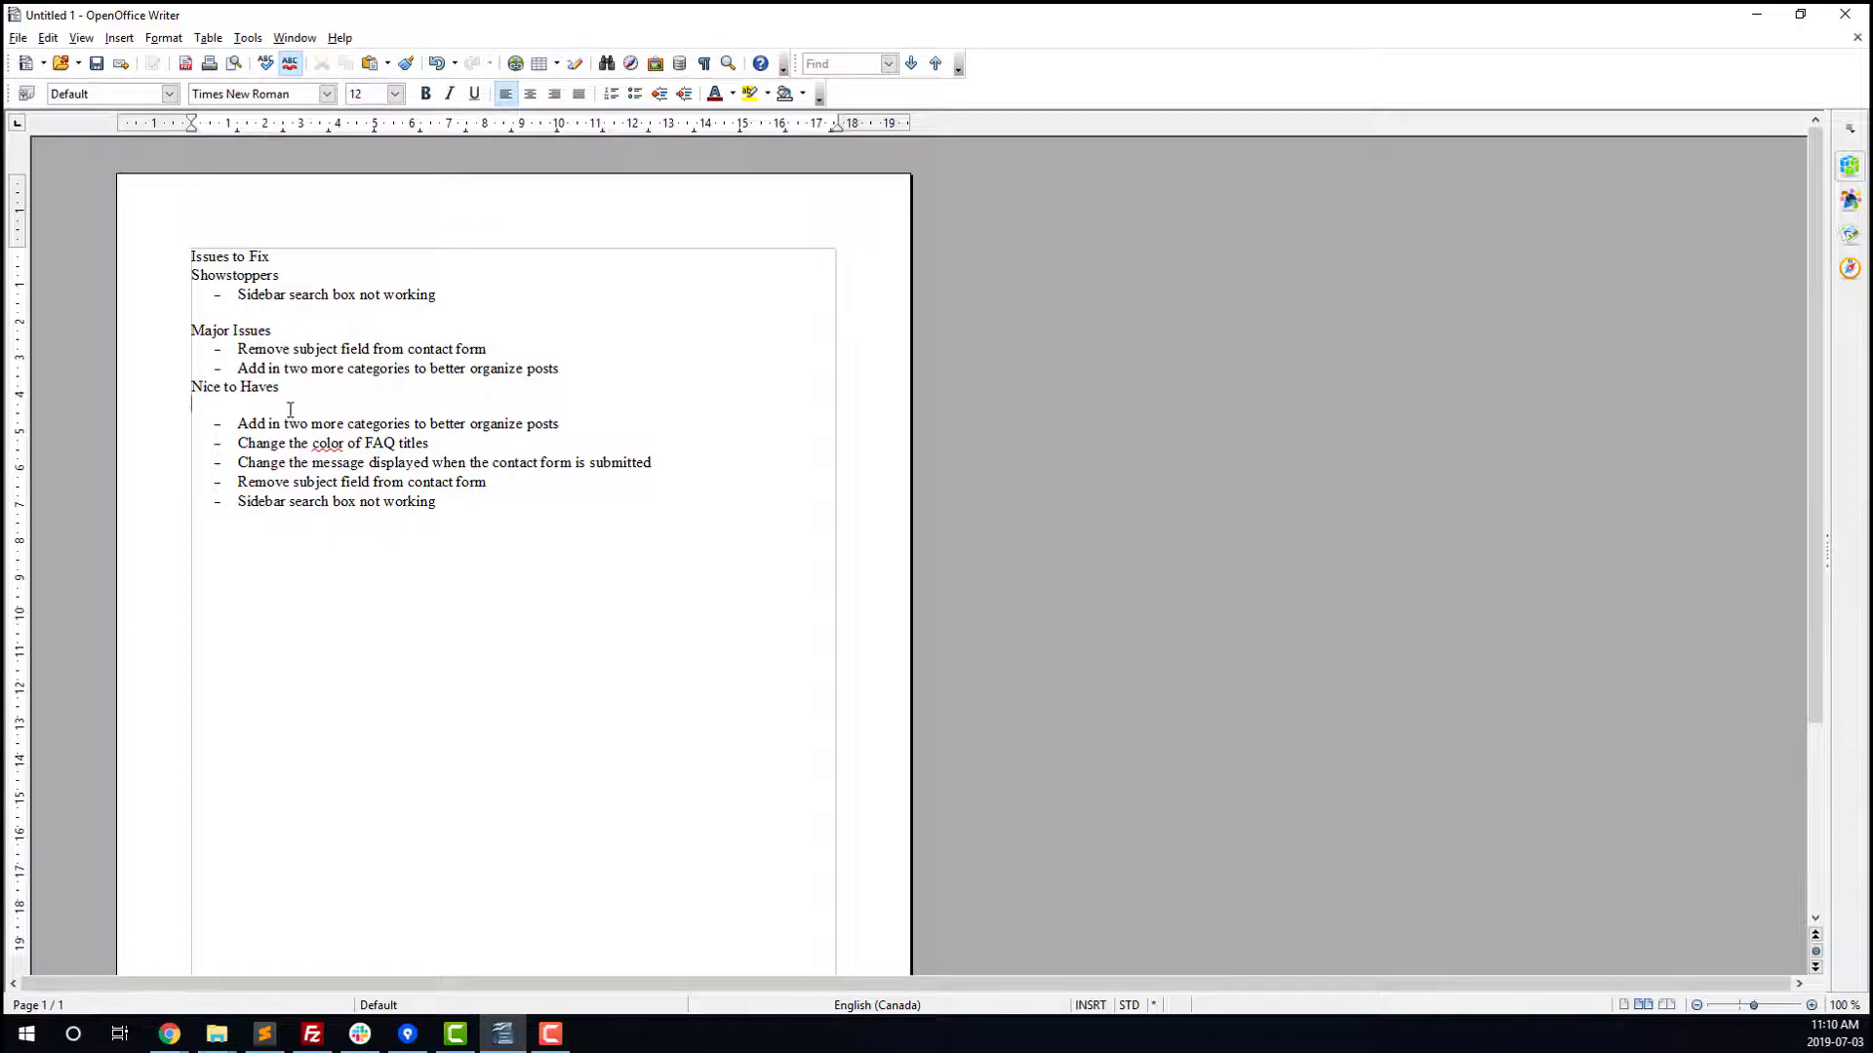
key(ctrl+v)
Delete the original five-bullet list at the end, and insert a blank line between the "Major Issues" bullets and "Nice to Haves".
drag(446, 539, 208, 430)
key(Delete)
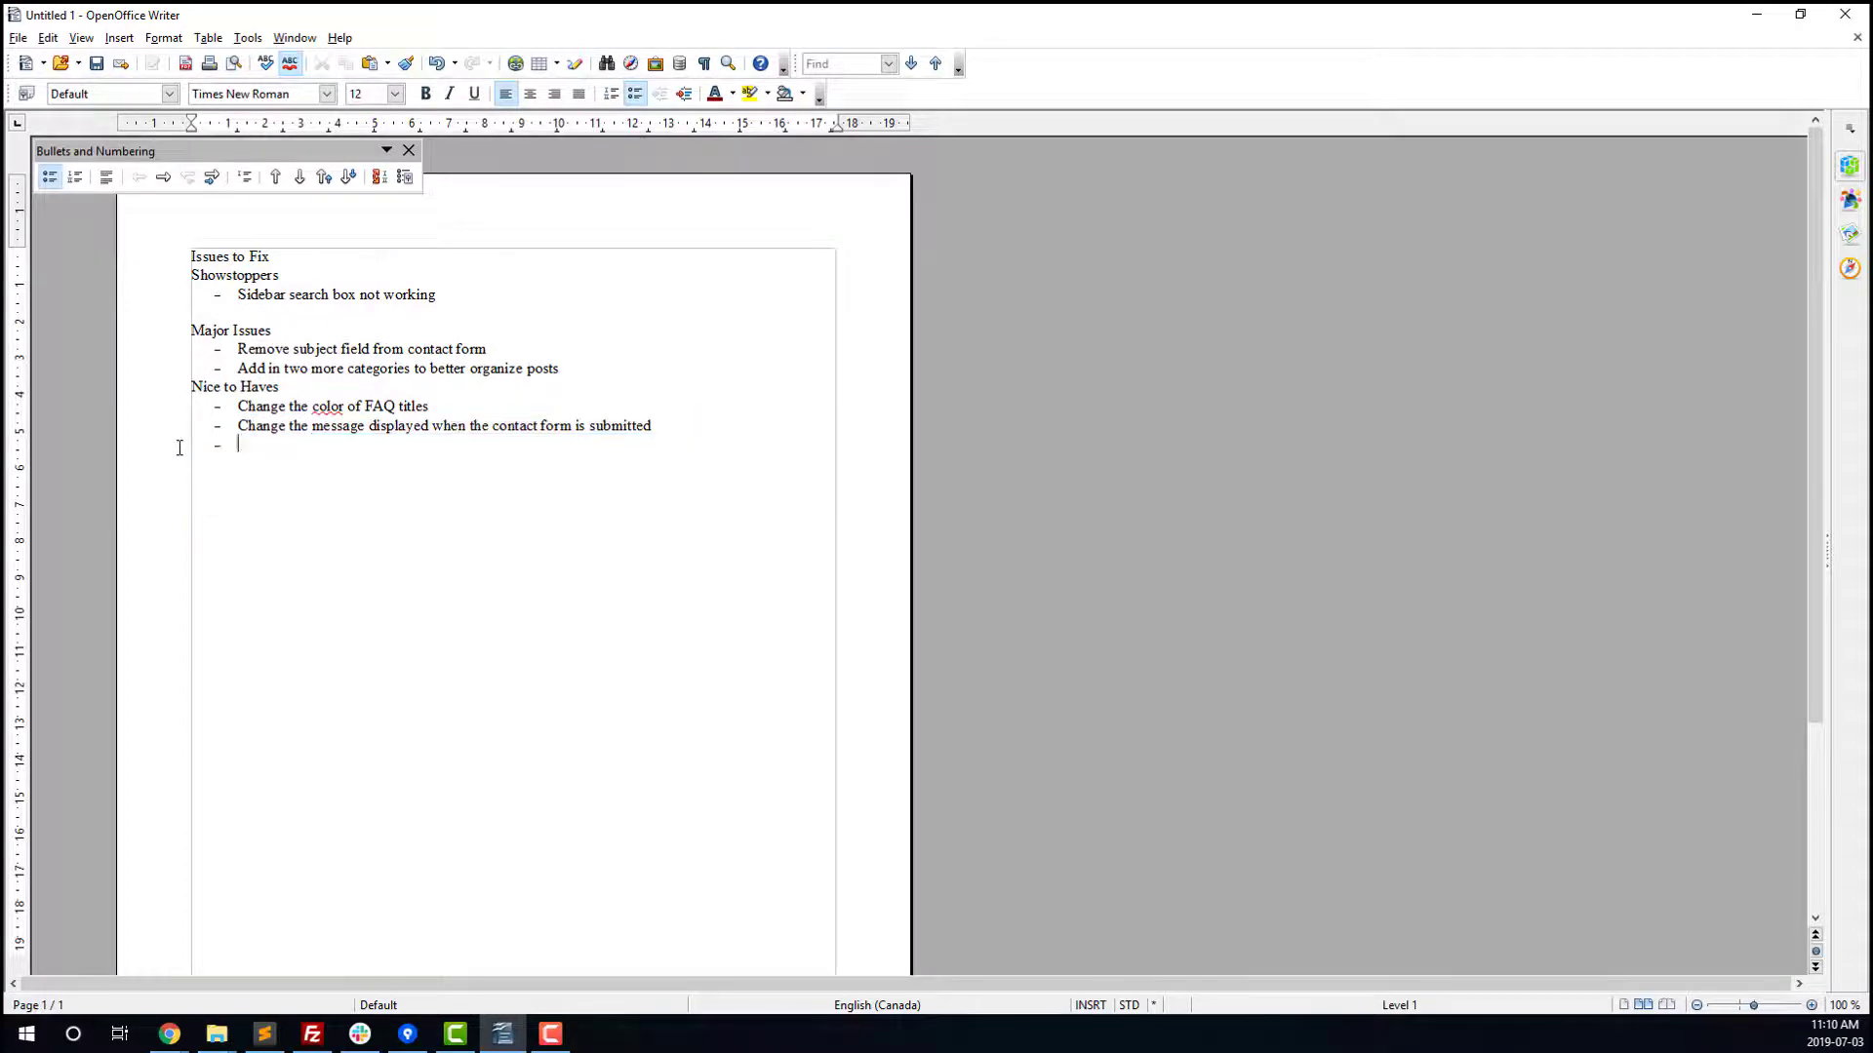
click(592, 366)
key(Return)
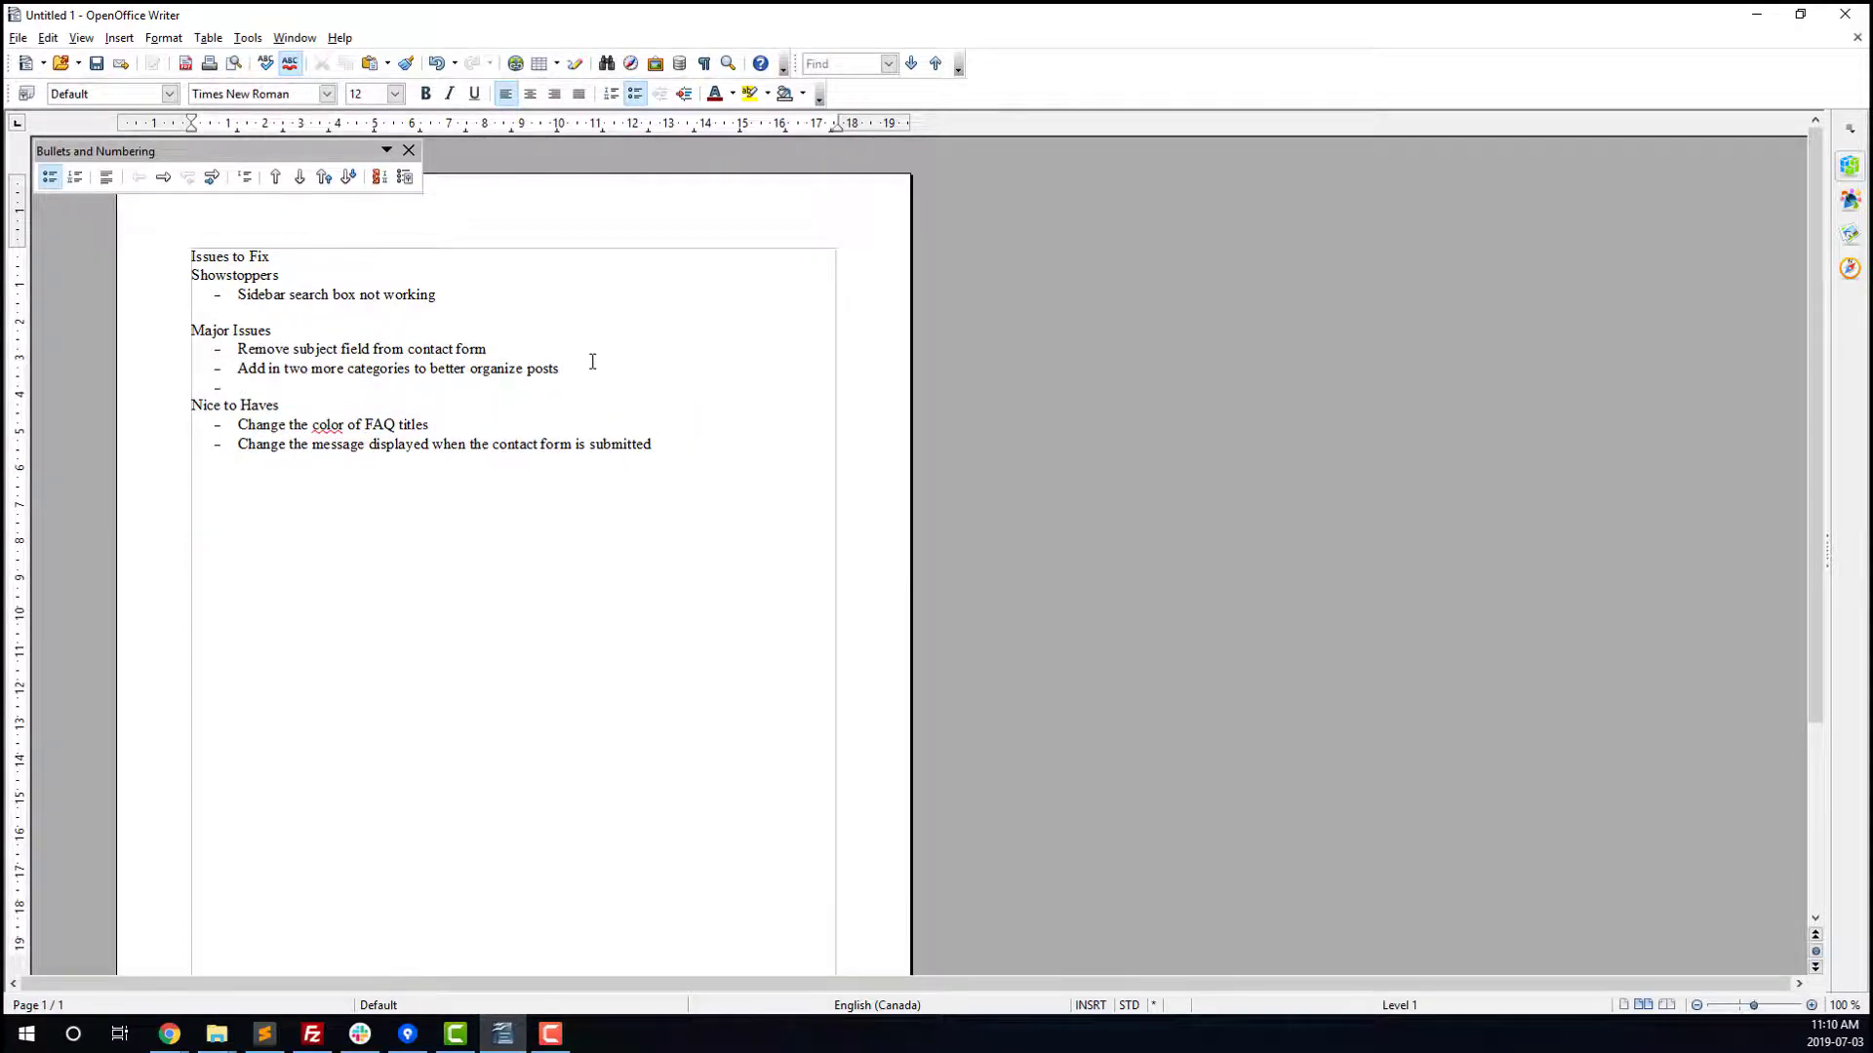
key(Return)
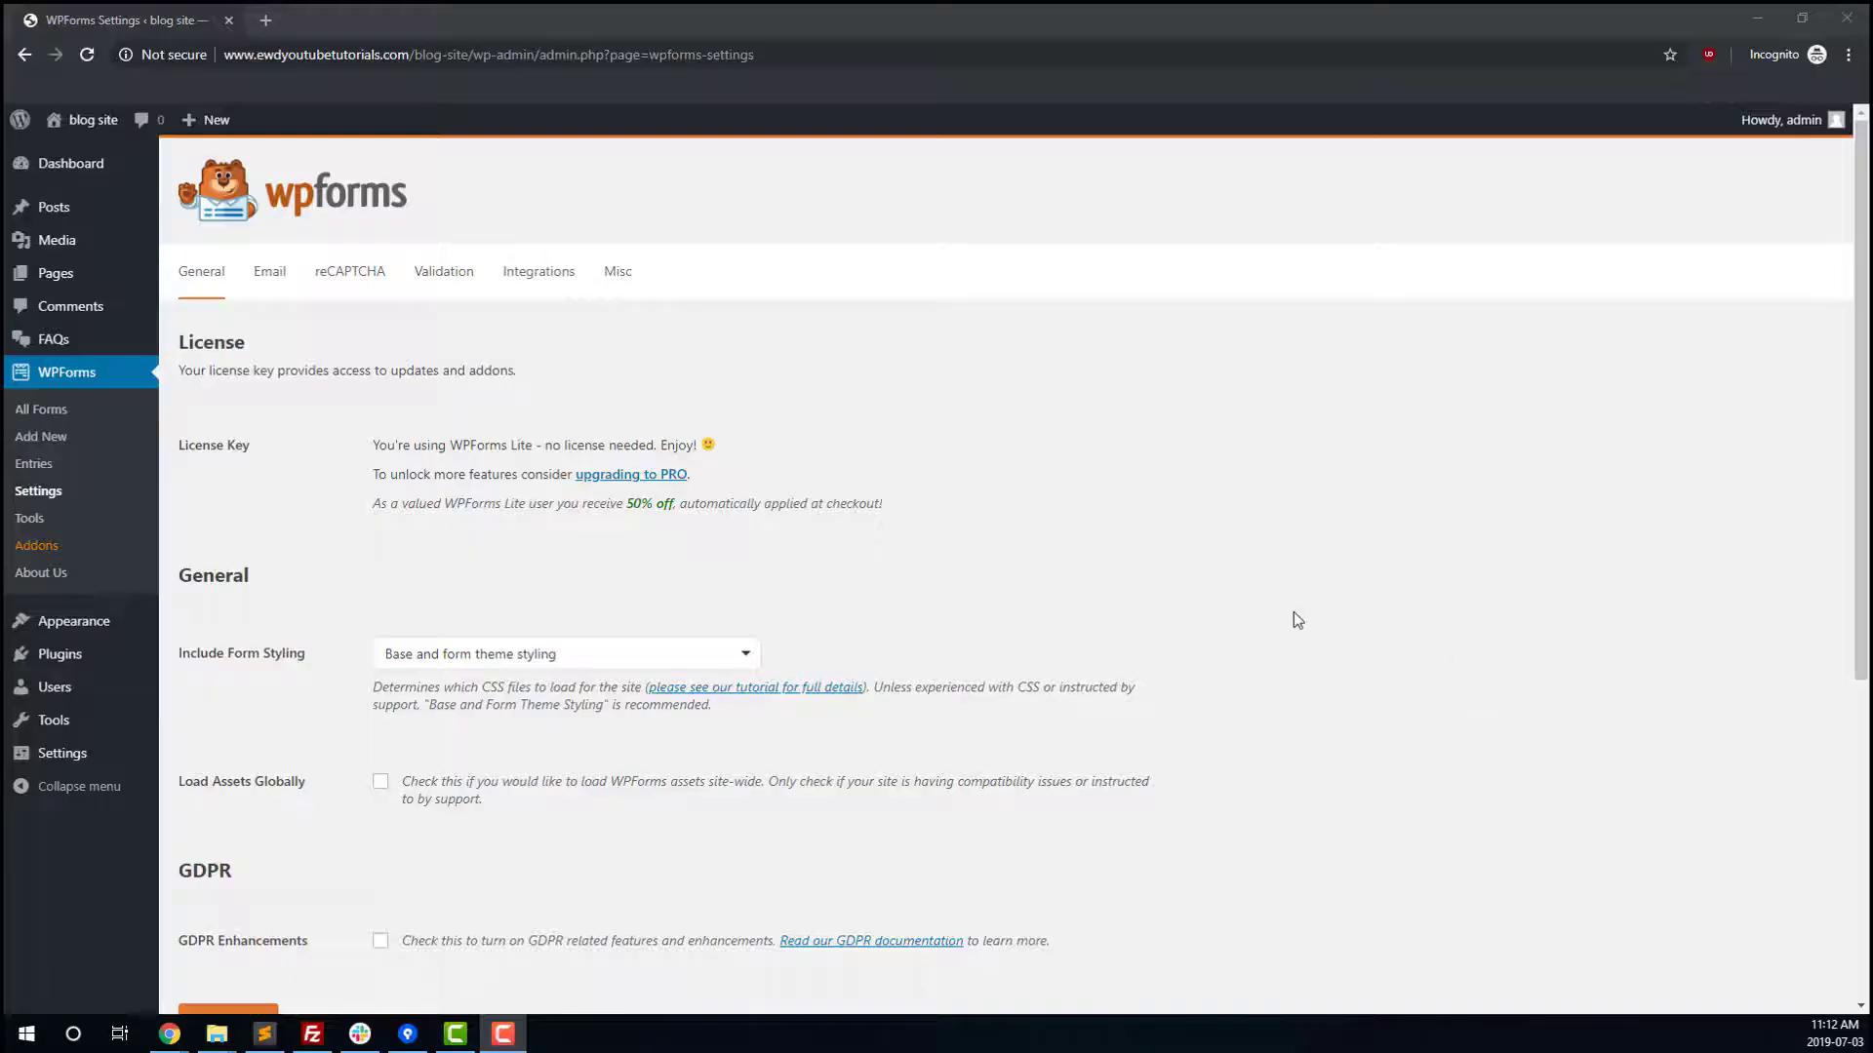
Look through the General, Misc and Validation settings of WPForms in the site's WordPress admin.
scroll(1225, 553, down, 3)
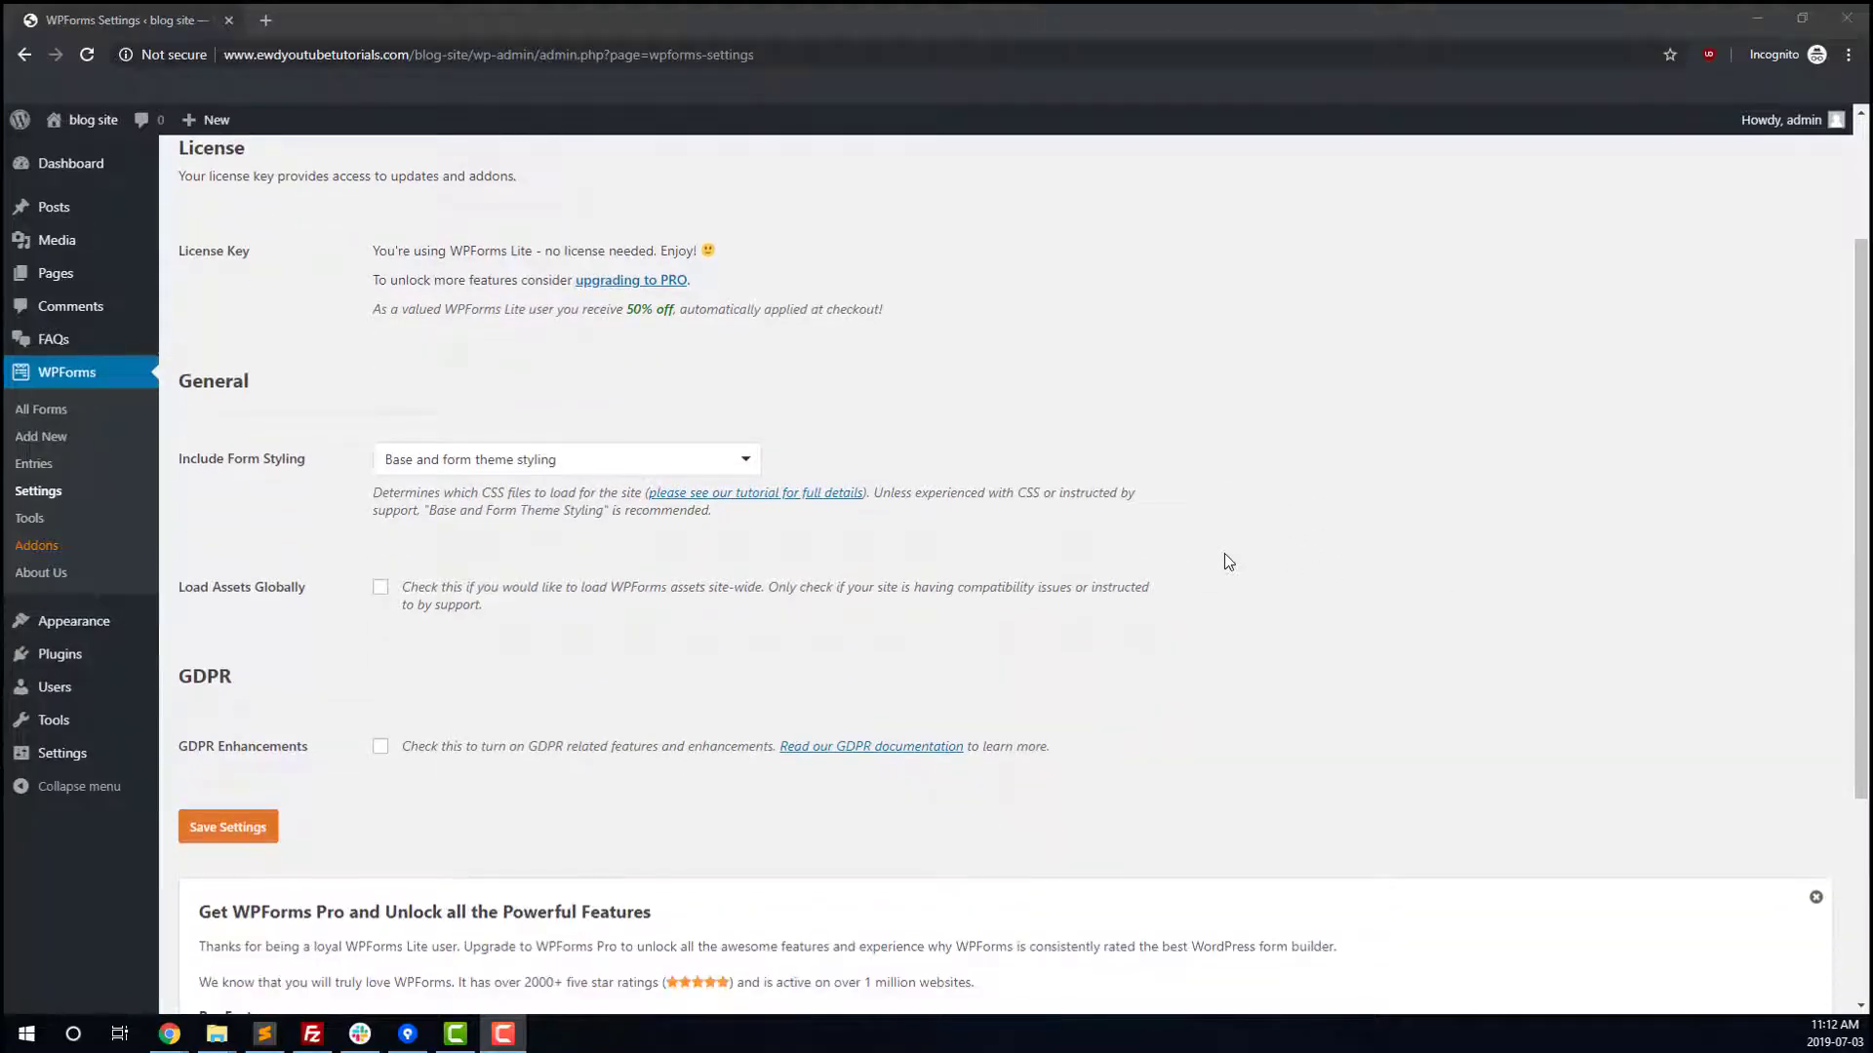
scroll(1225, 553, down, 2)
scroll(1225, 553, up, 5)
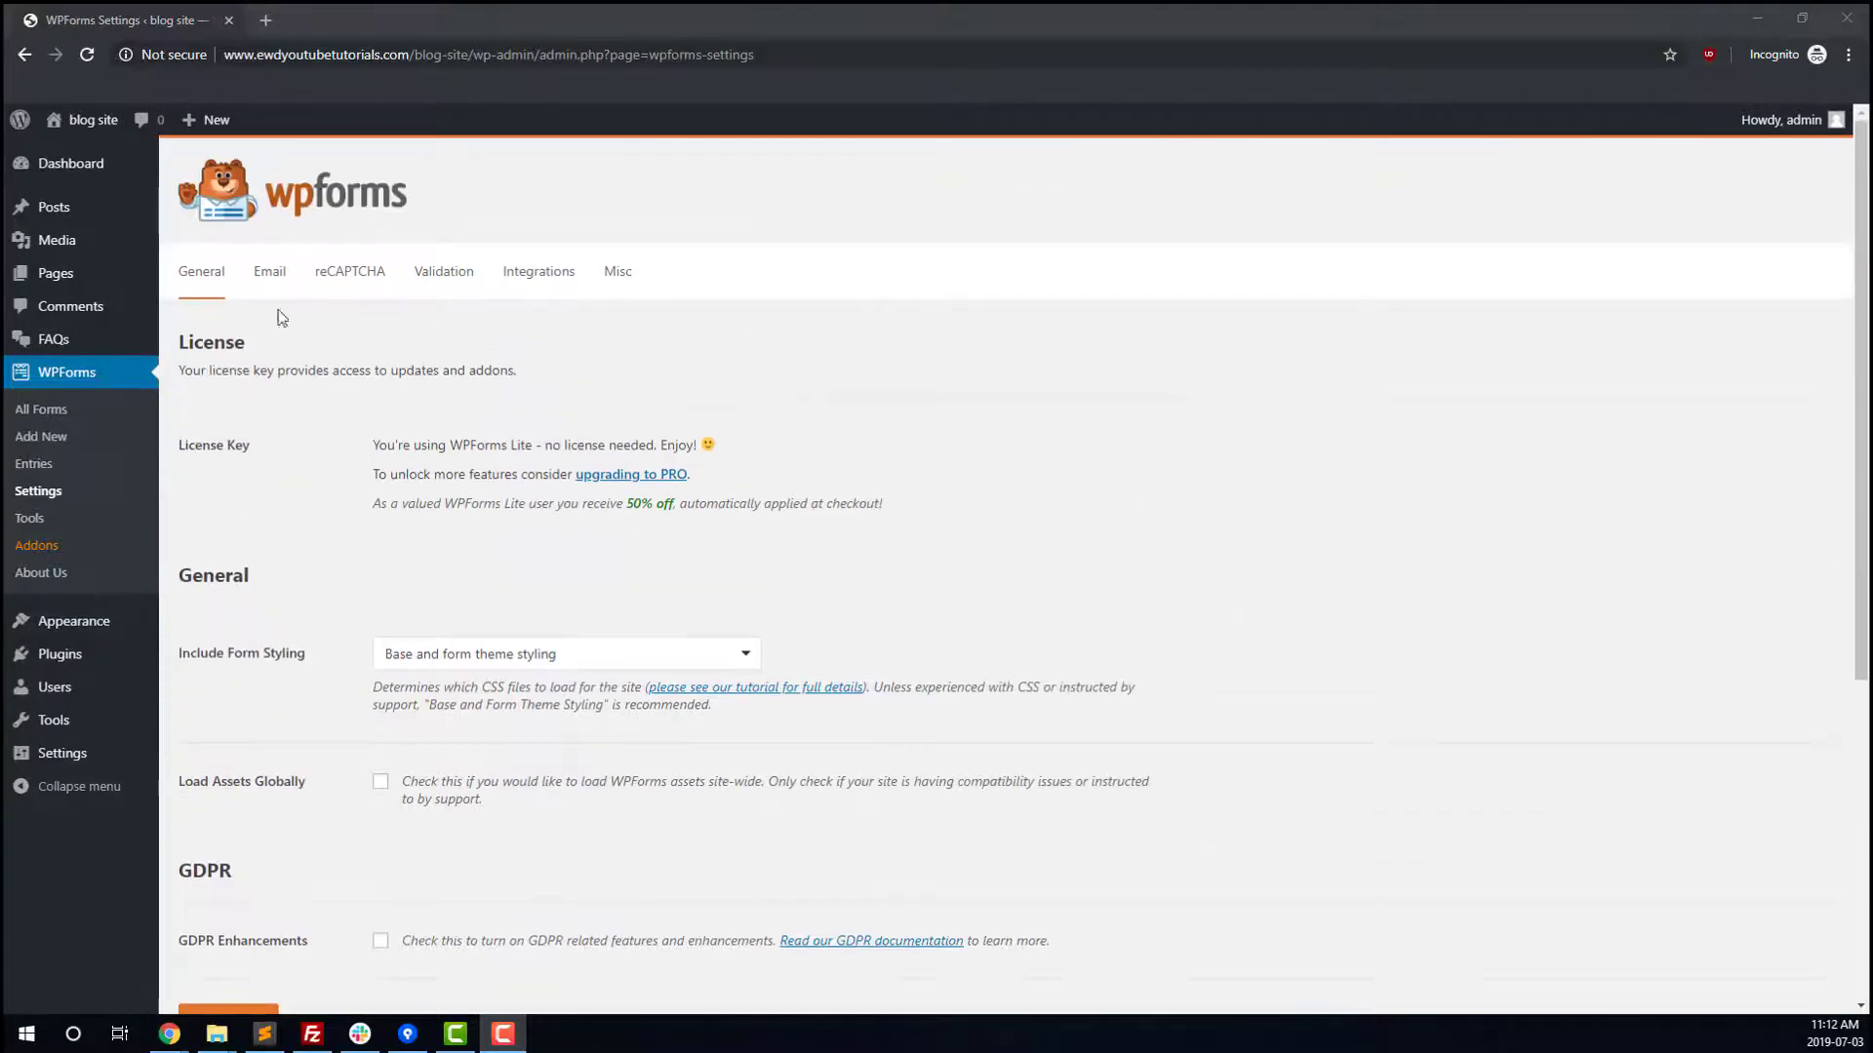
click(530, 276)
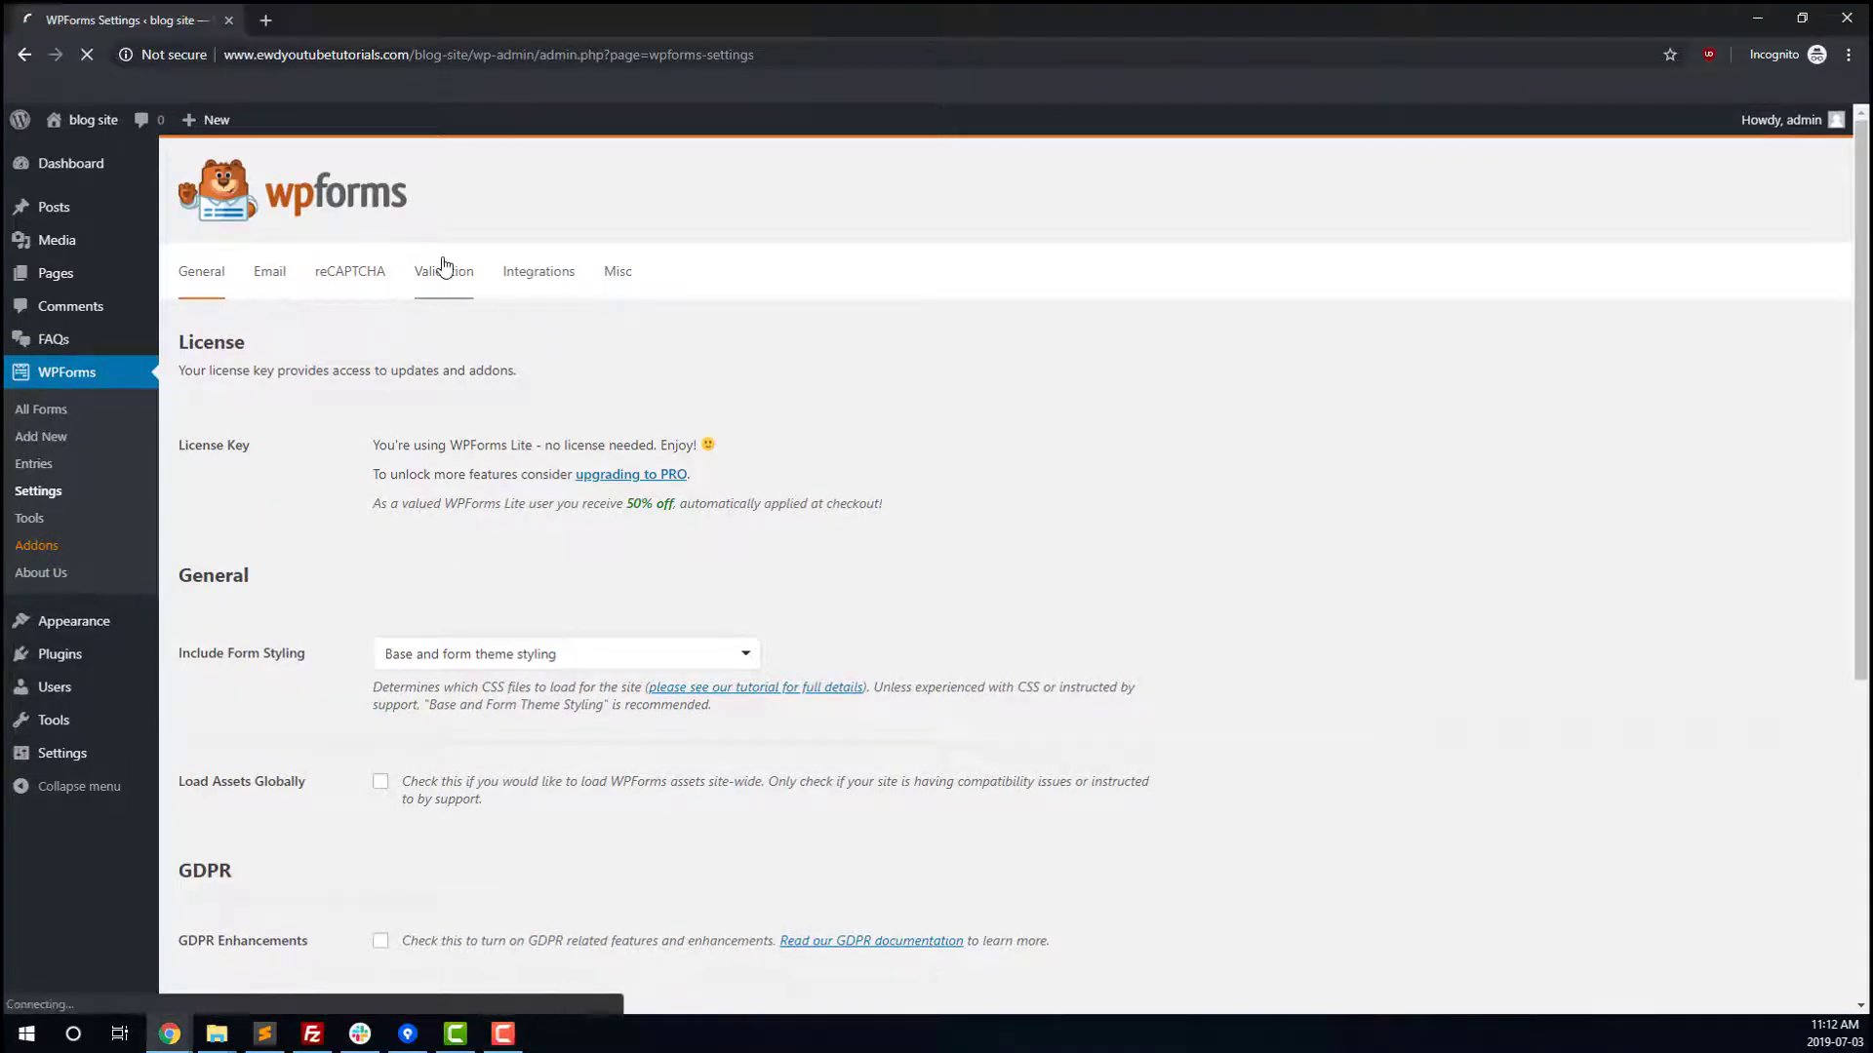
click(628, 273)
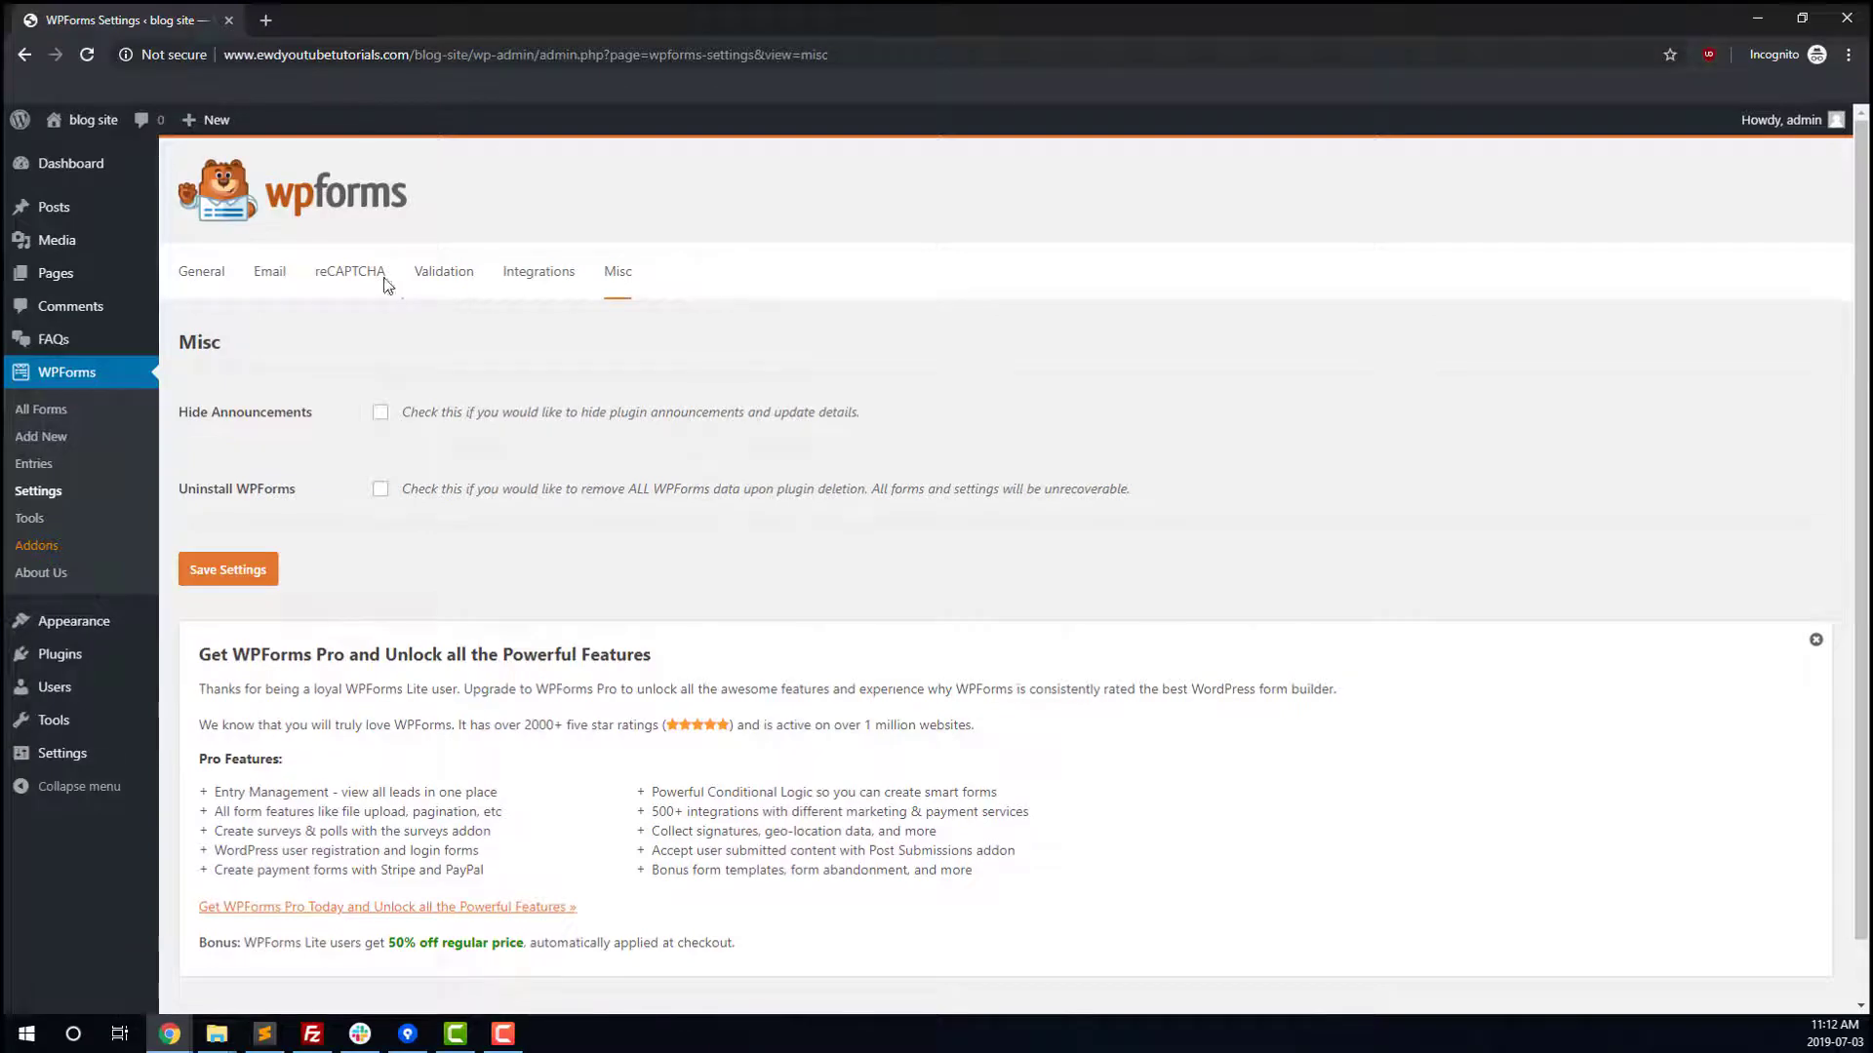
click(439, 276)
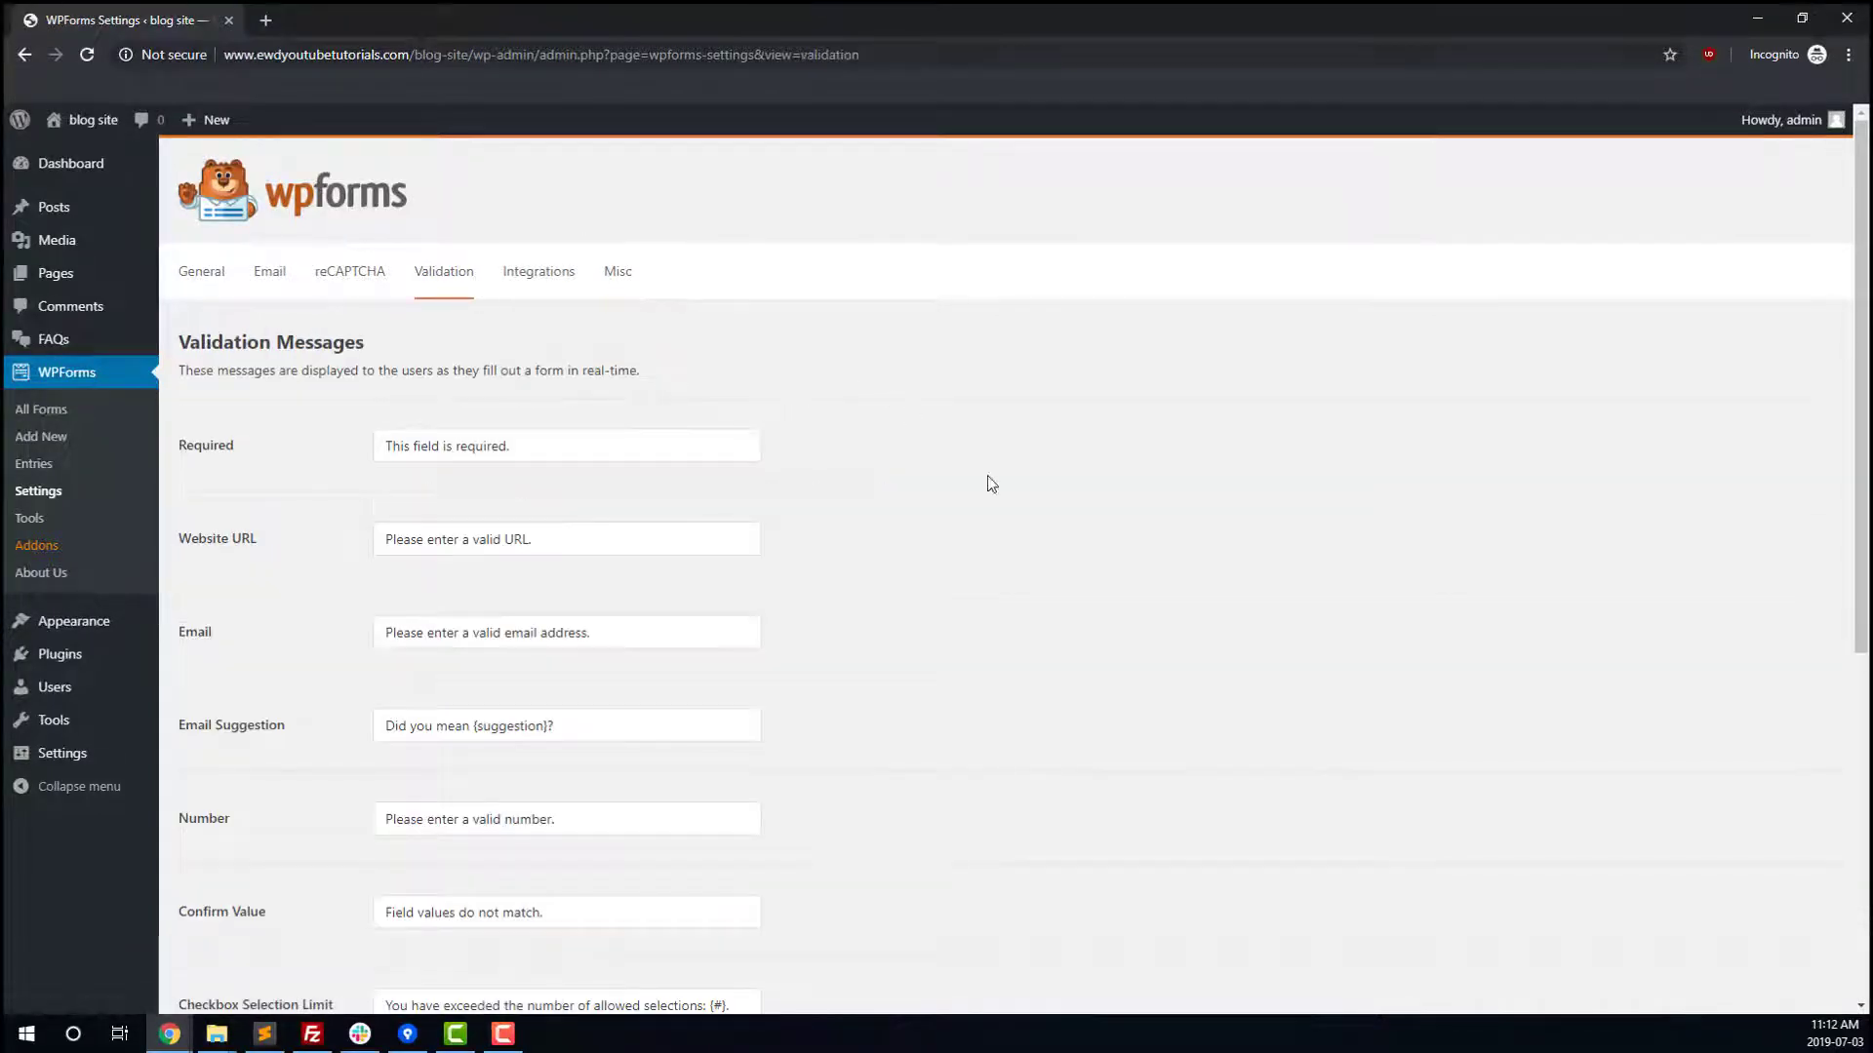
scroll(991, 485, down, 3)
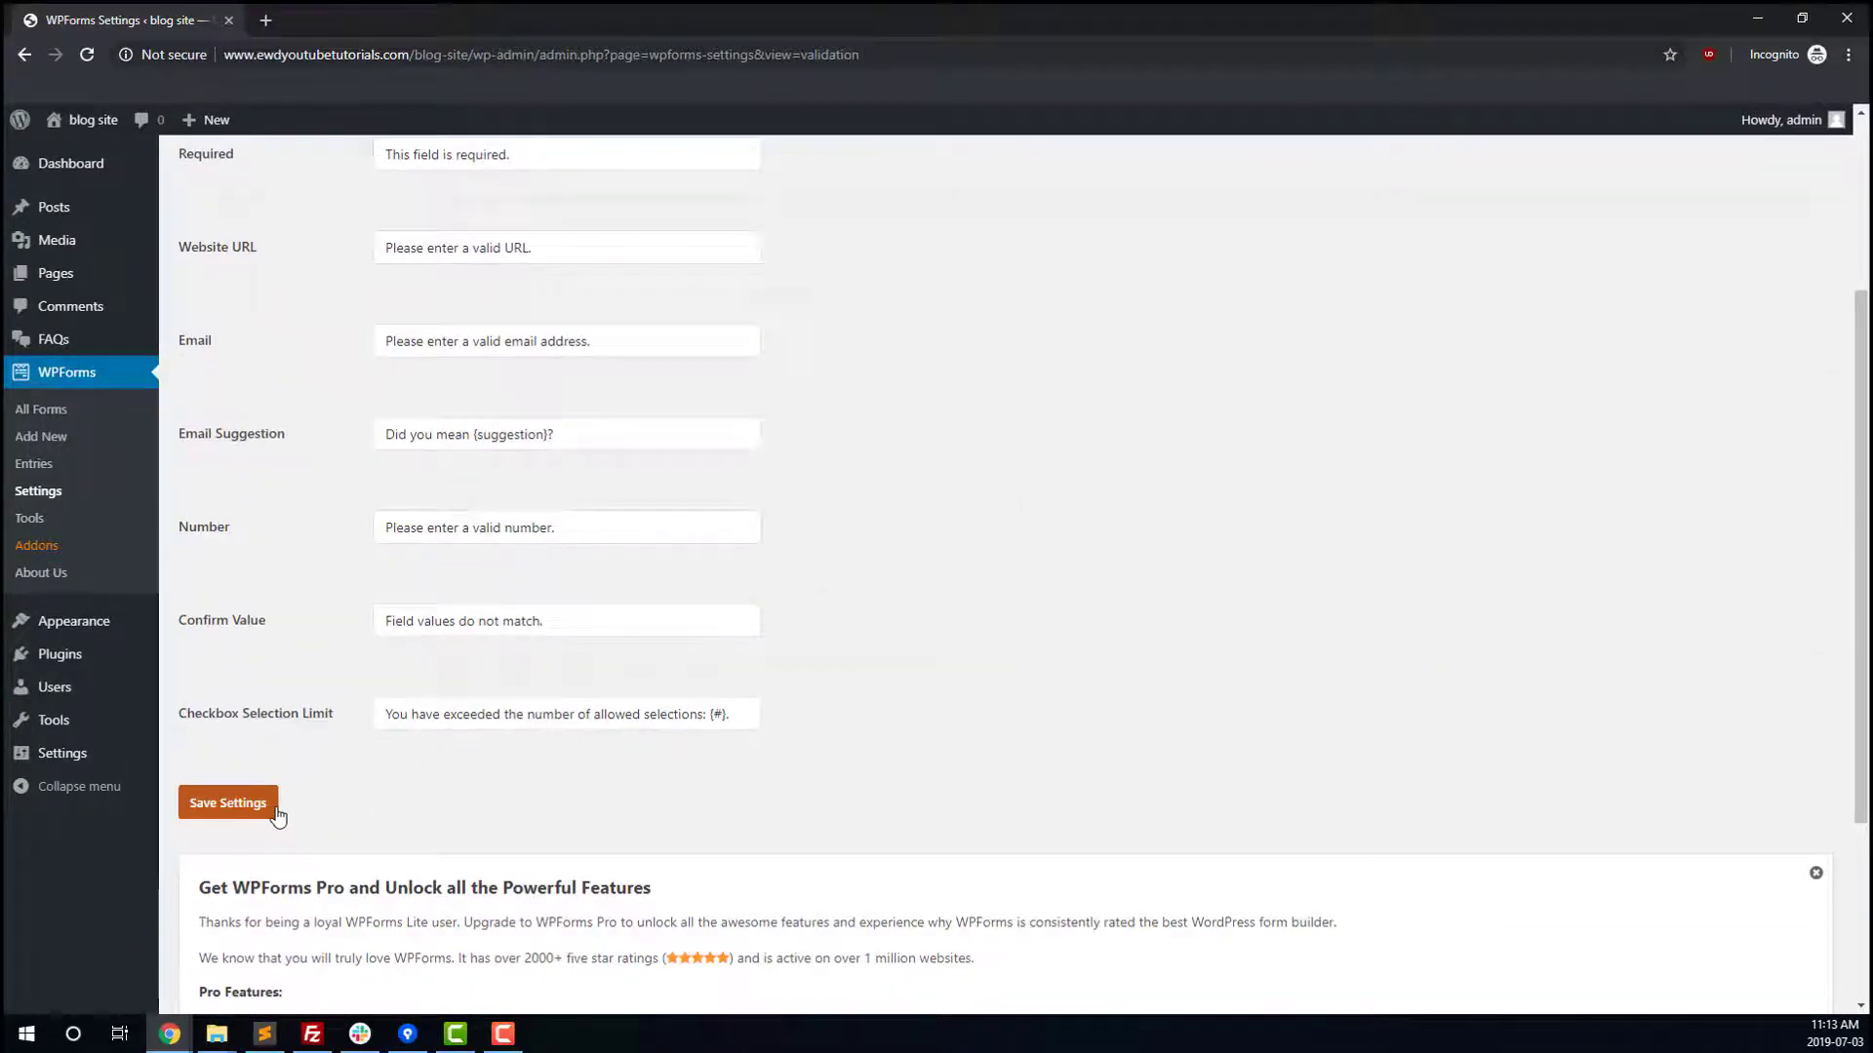
scroll(277, 815, up, 3)
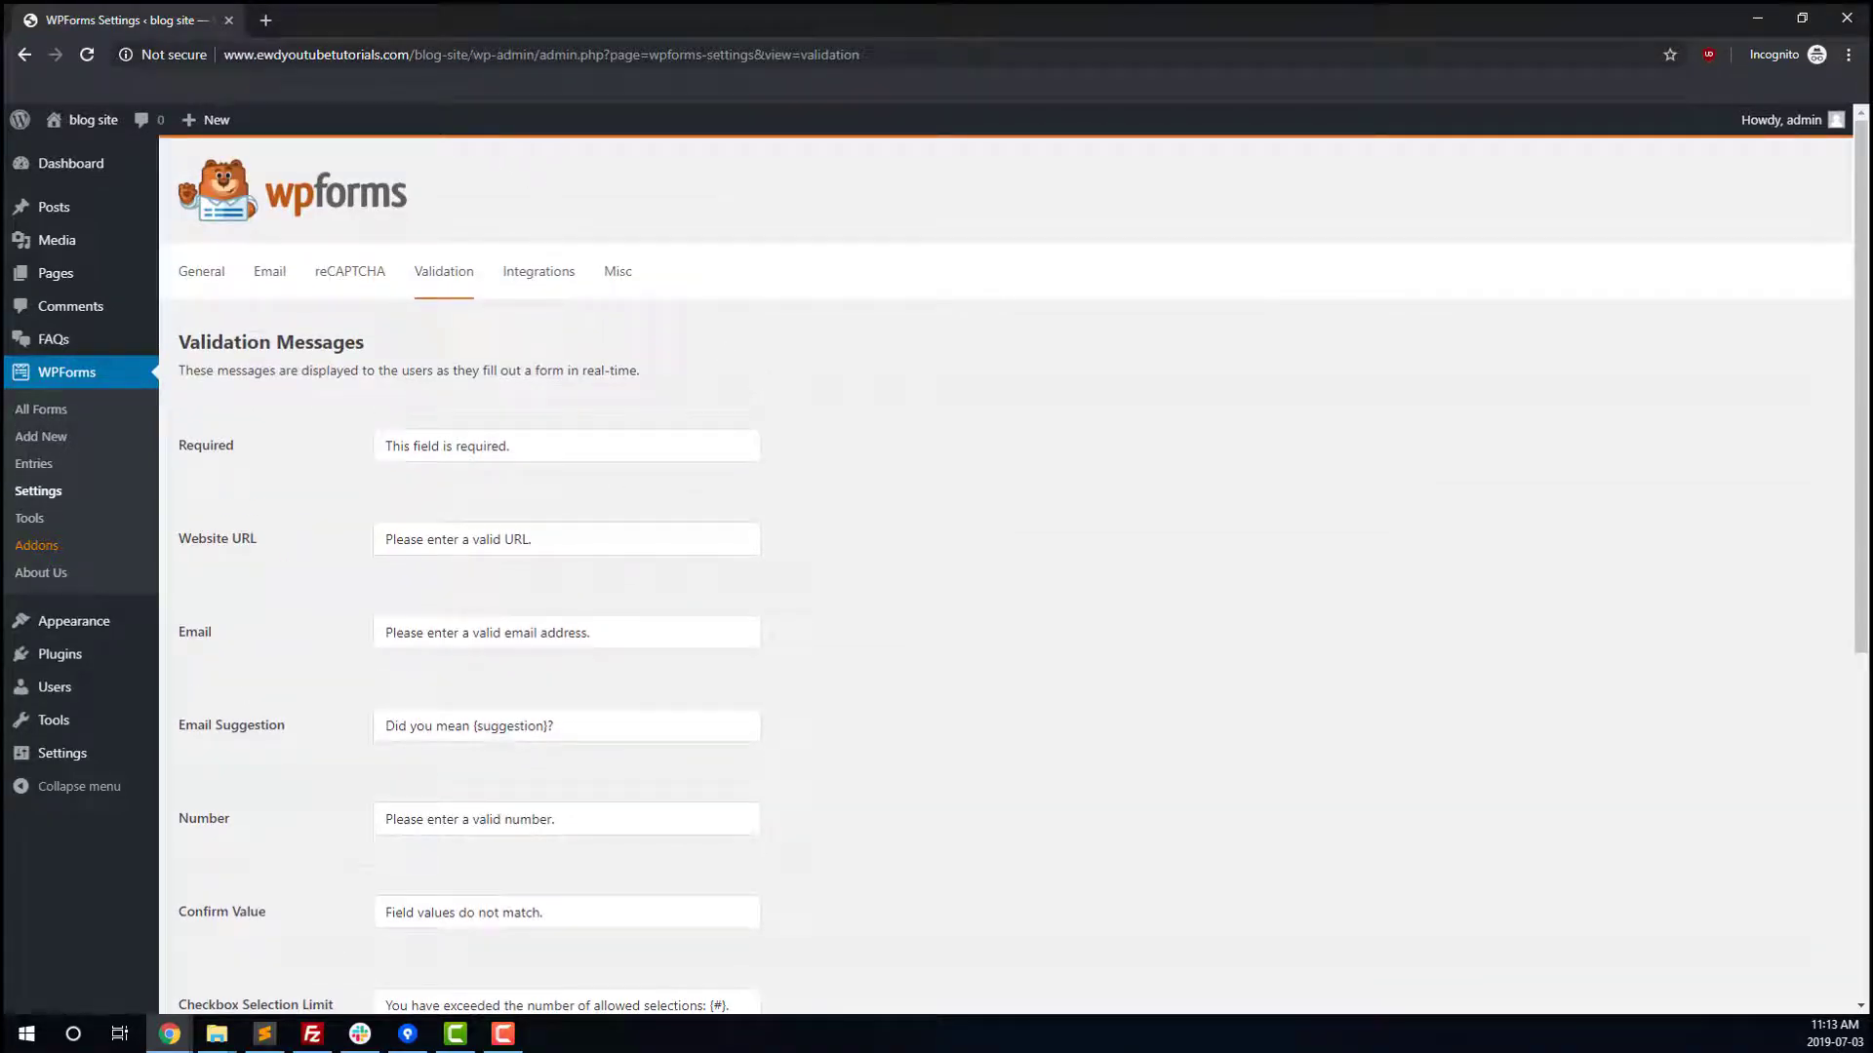
Search Google for "wp forms not submitting" and look over the results.
click(470, 55)
text(wp fr)
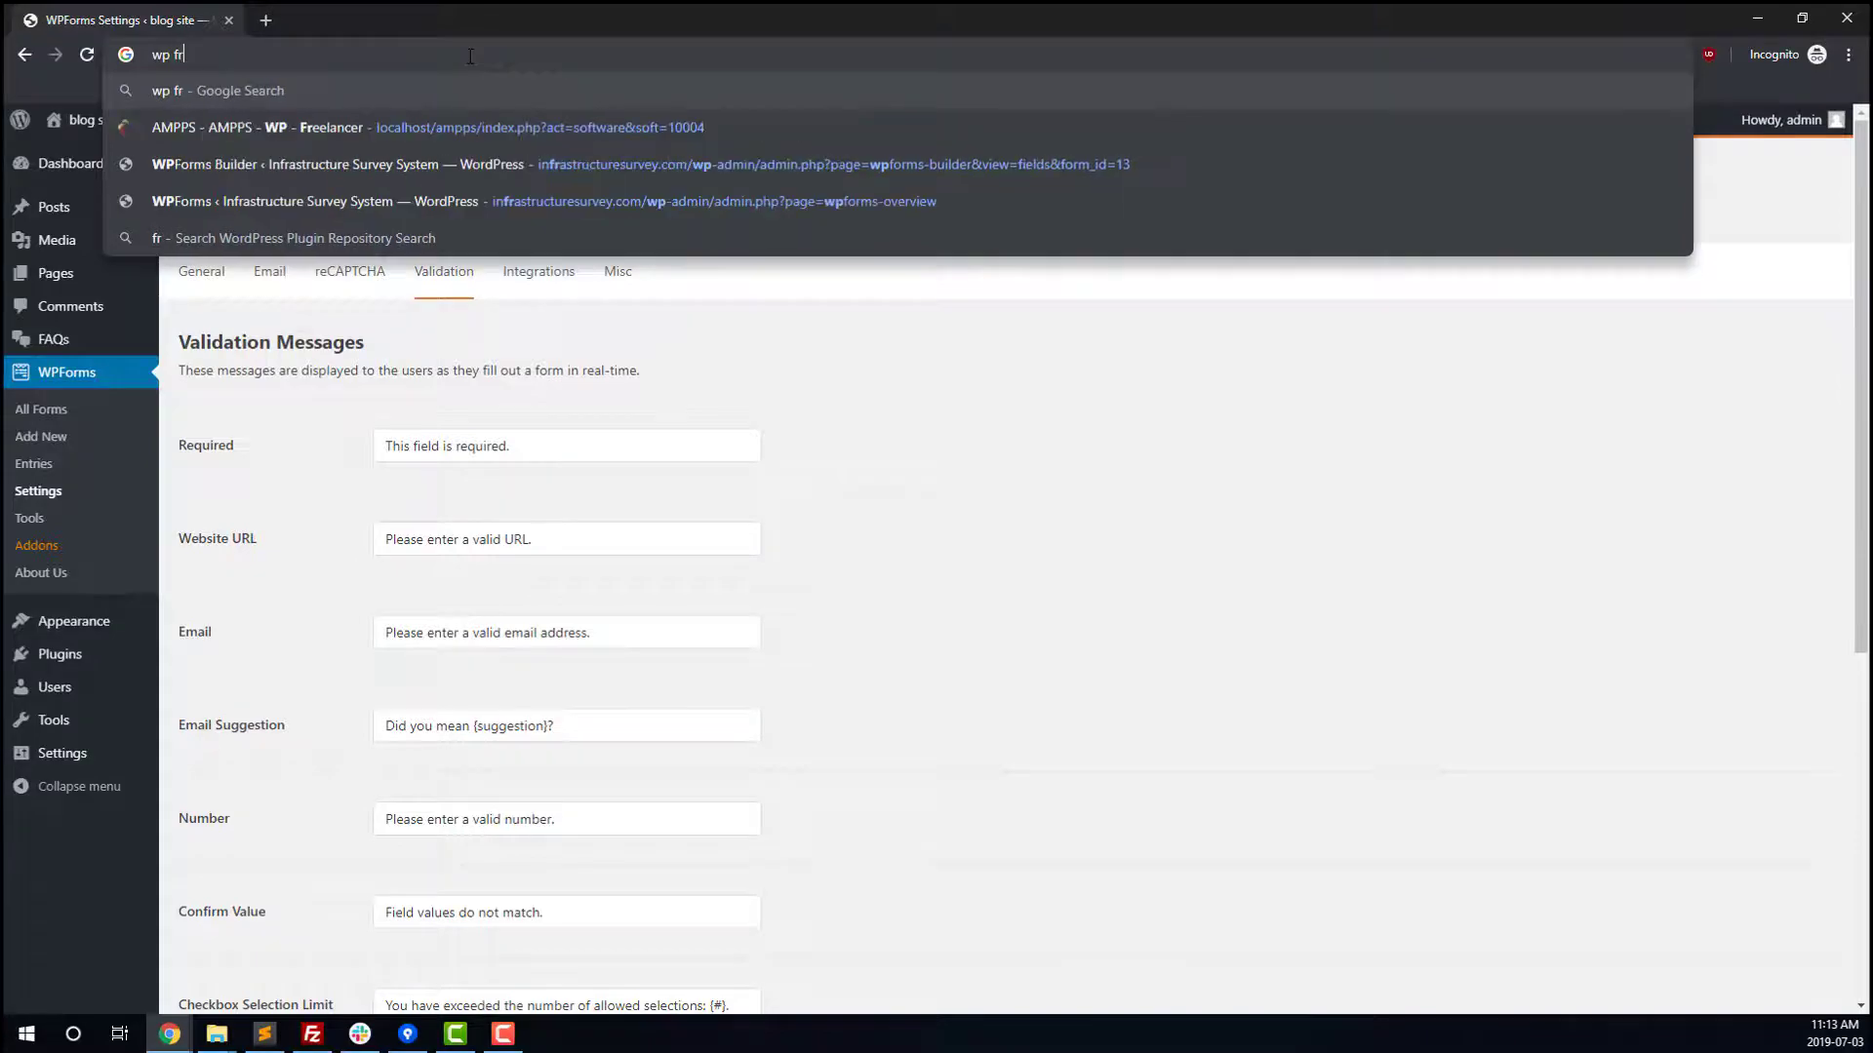
key(BackSpace)
text(orms)
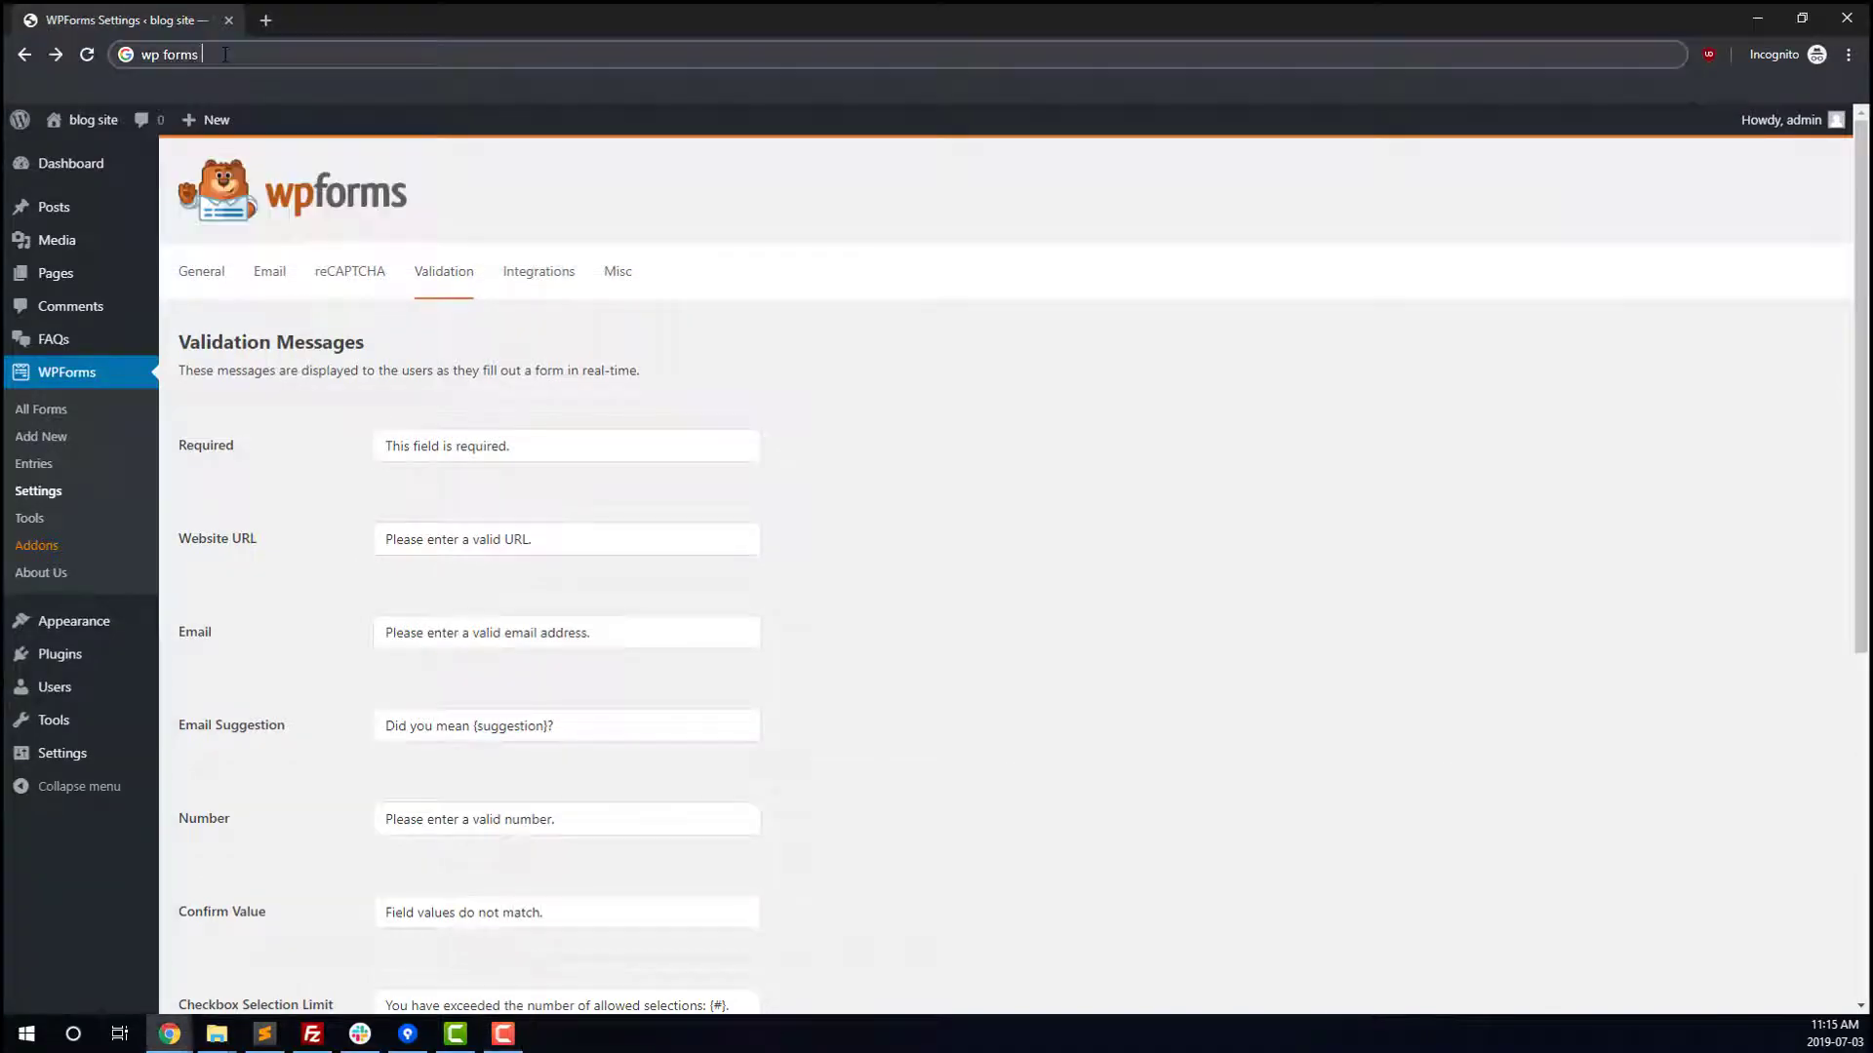
text(not sub)
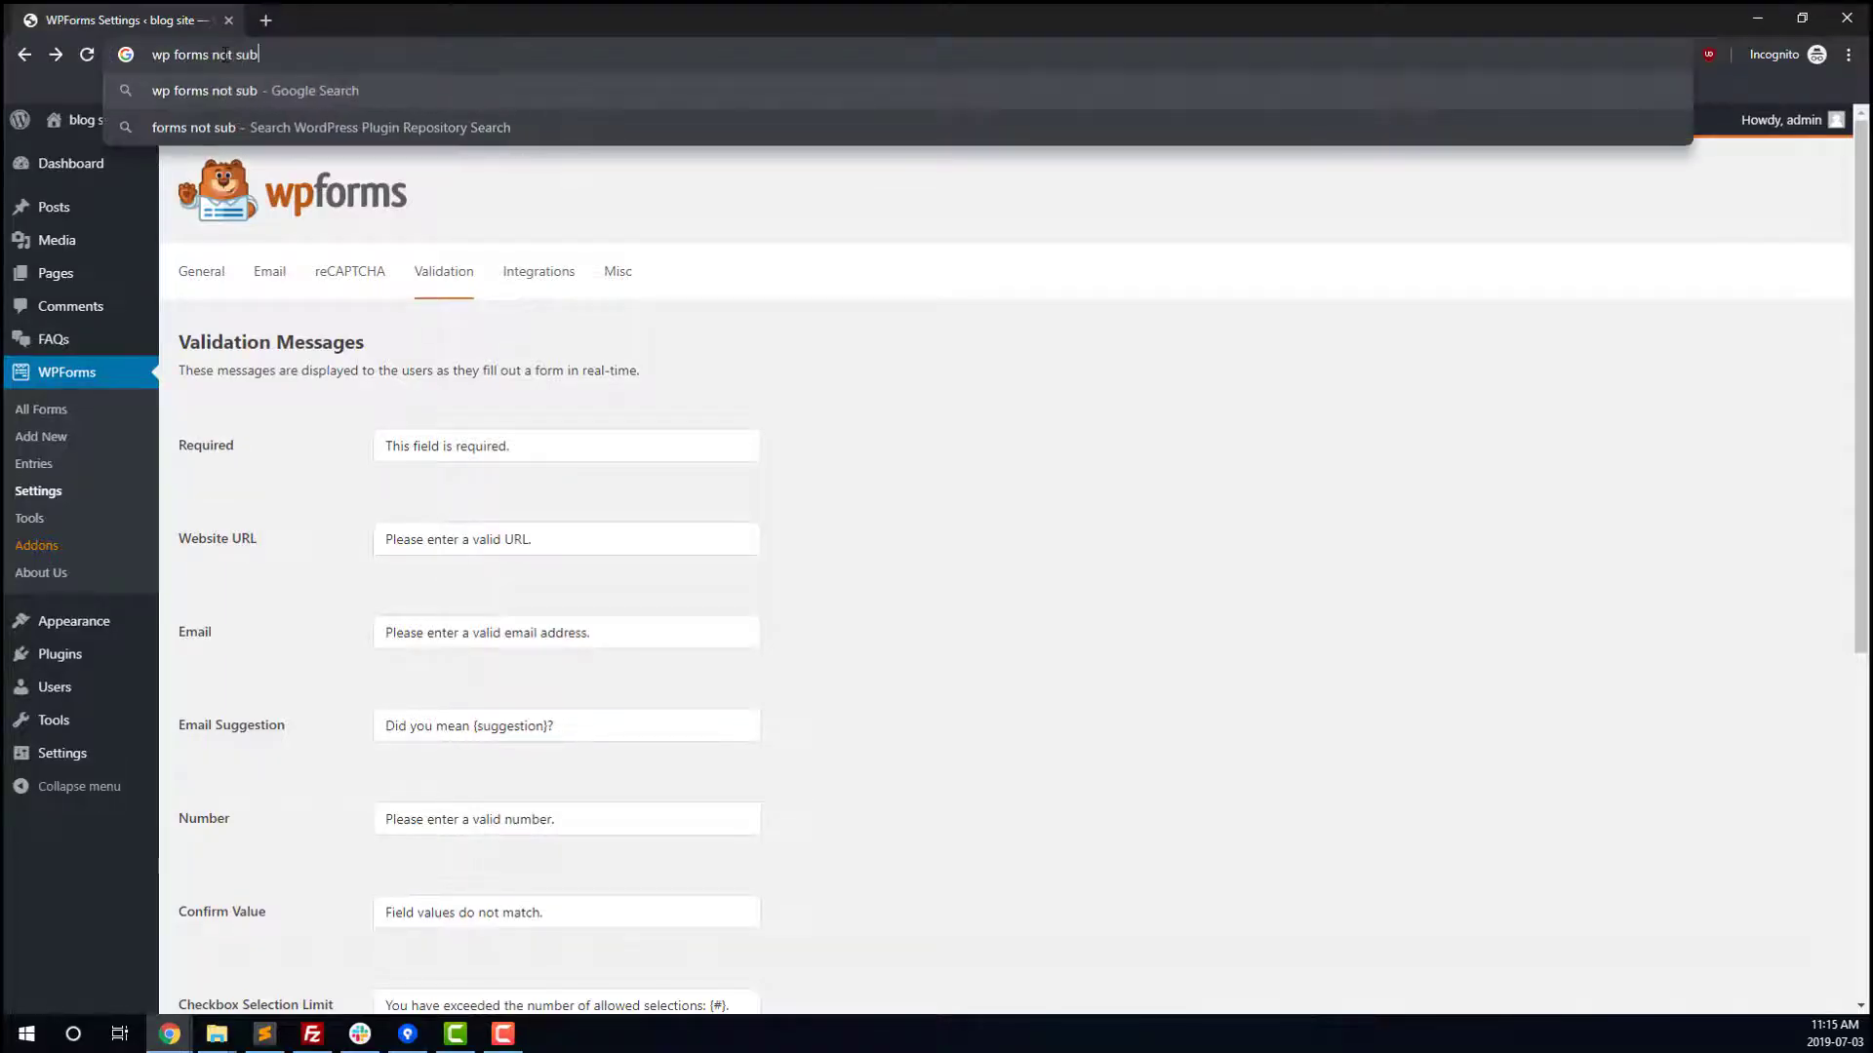
text(mitting)
key(Return)
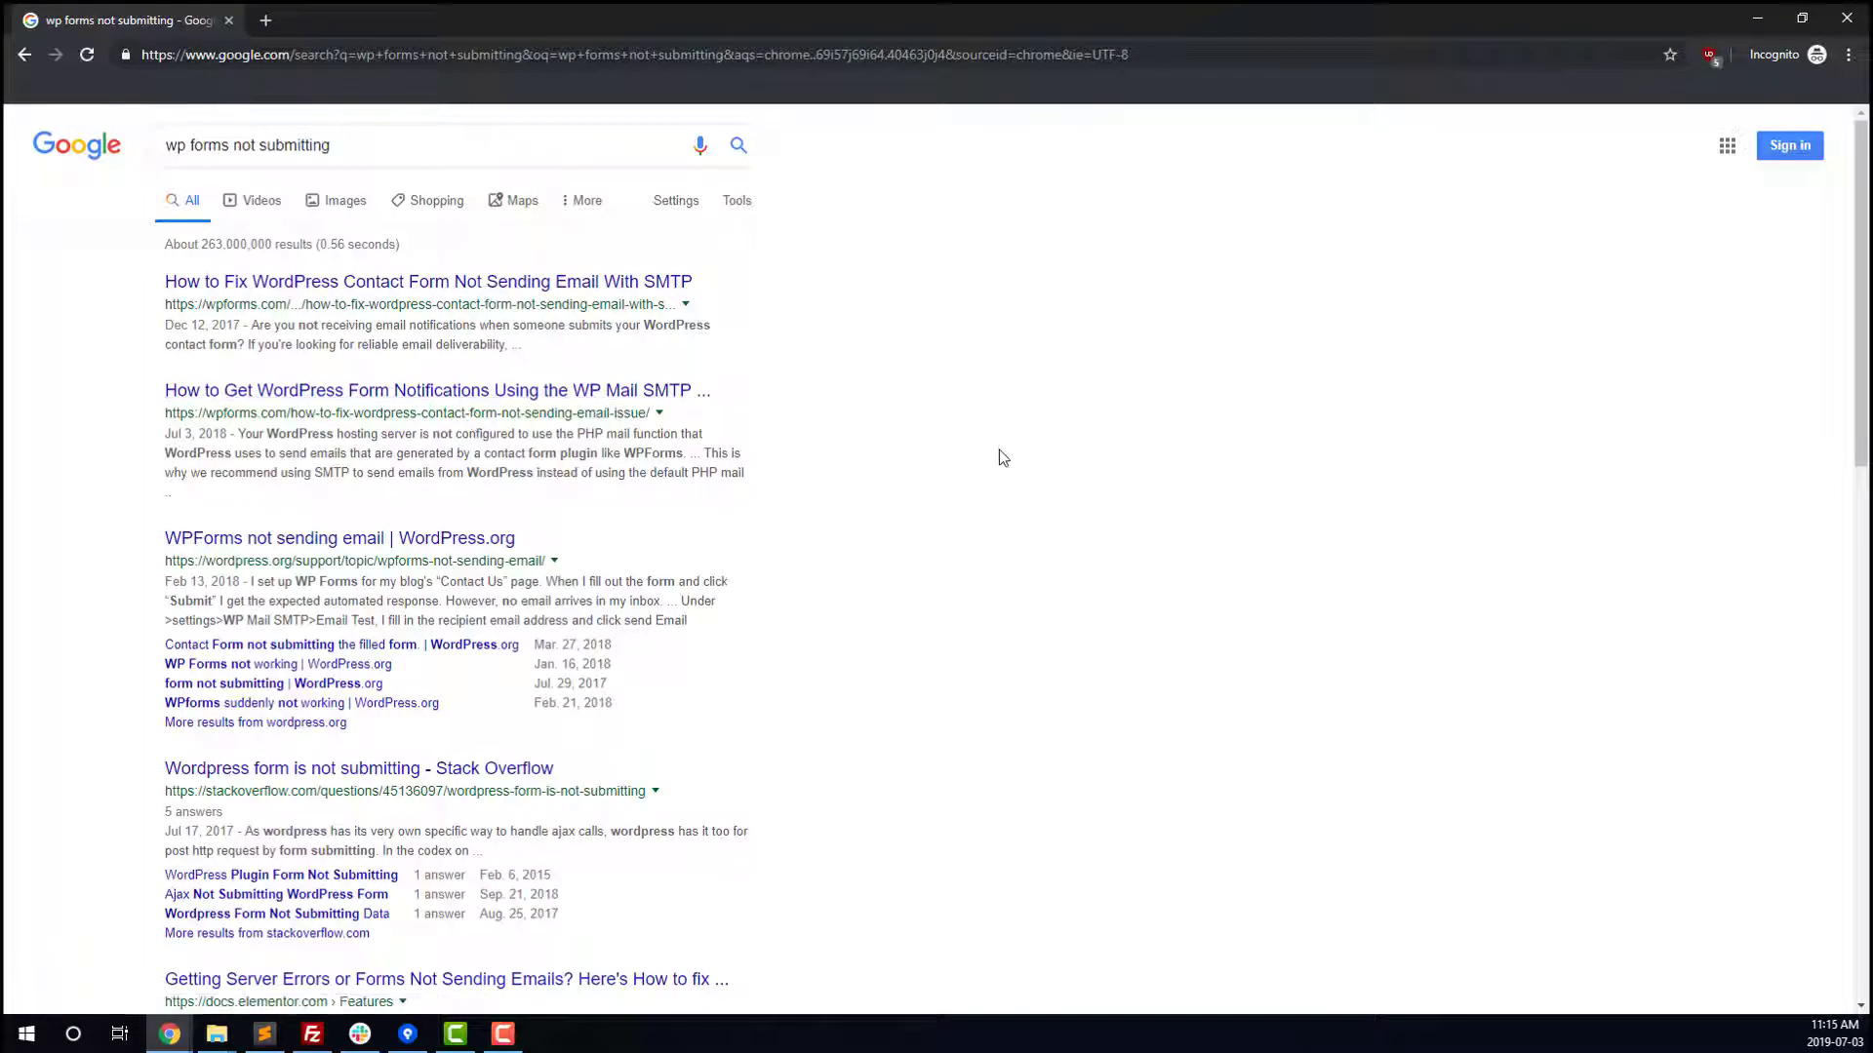
scroll(1003, 457, down, 5)
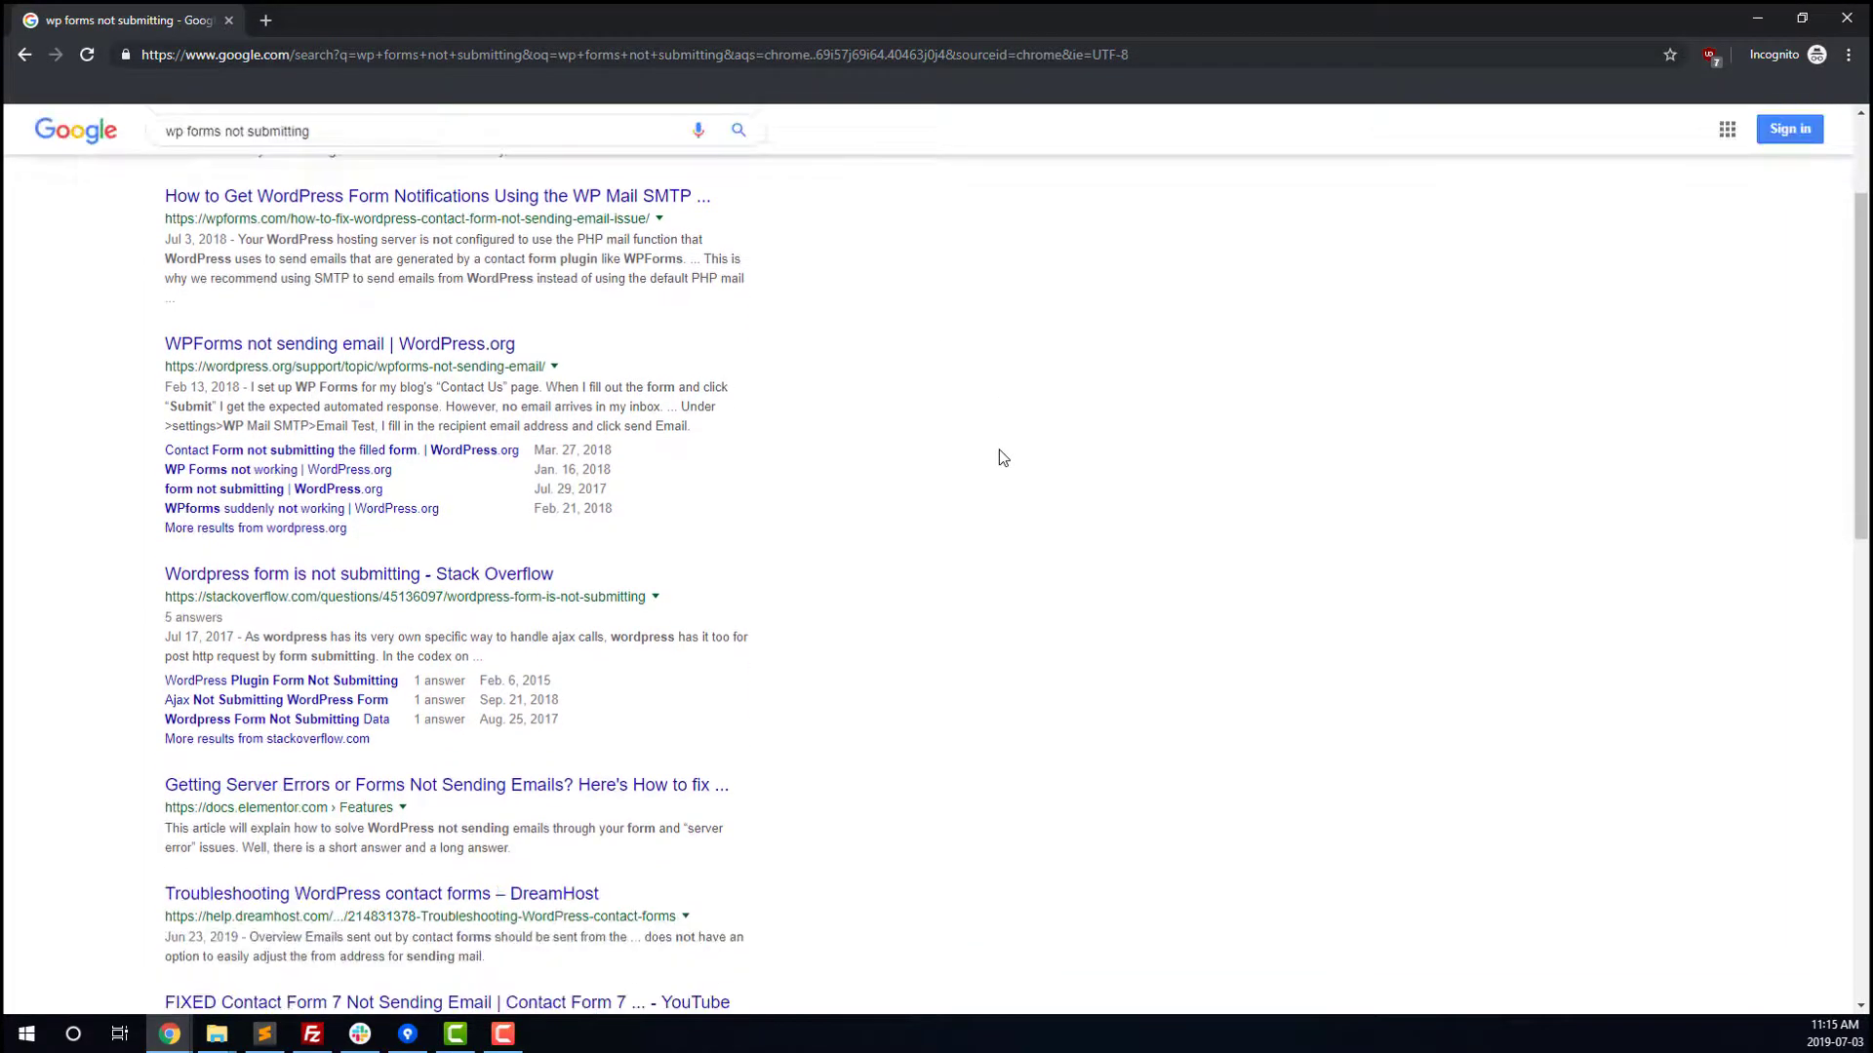
Open the support forum from the WPForms plugin page on WordPress.org and read through the "Keeps sending email" topic.
scroll(1003, 457, down, 5)
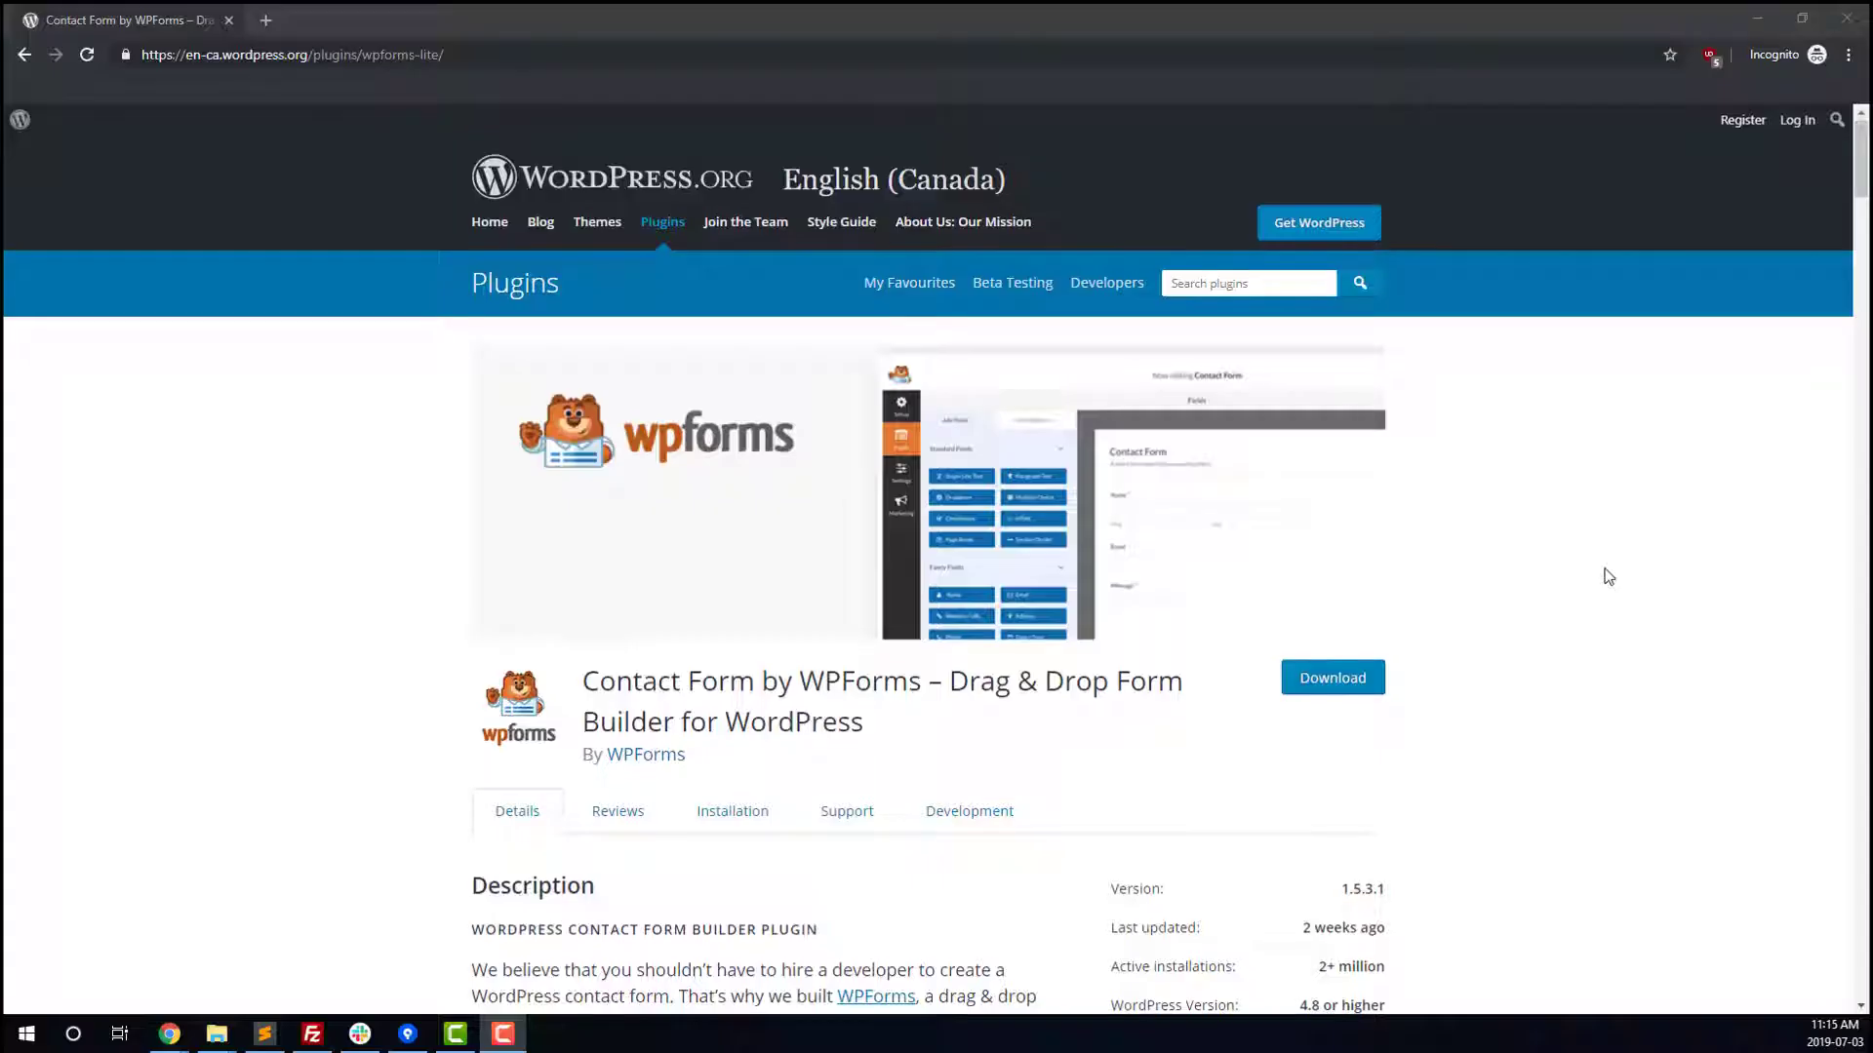
scroll(1606, 572, down, 9)
click(1209, 868)
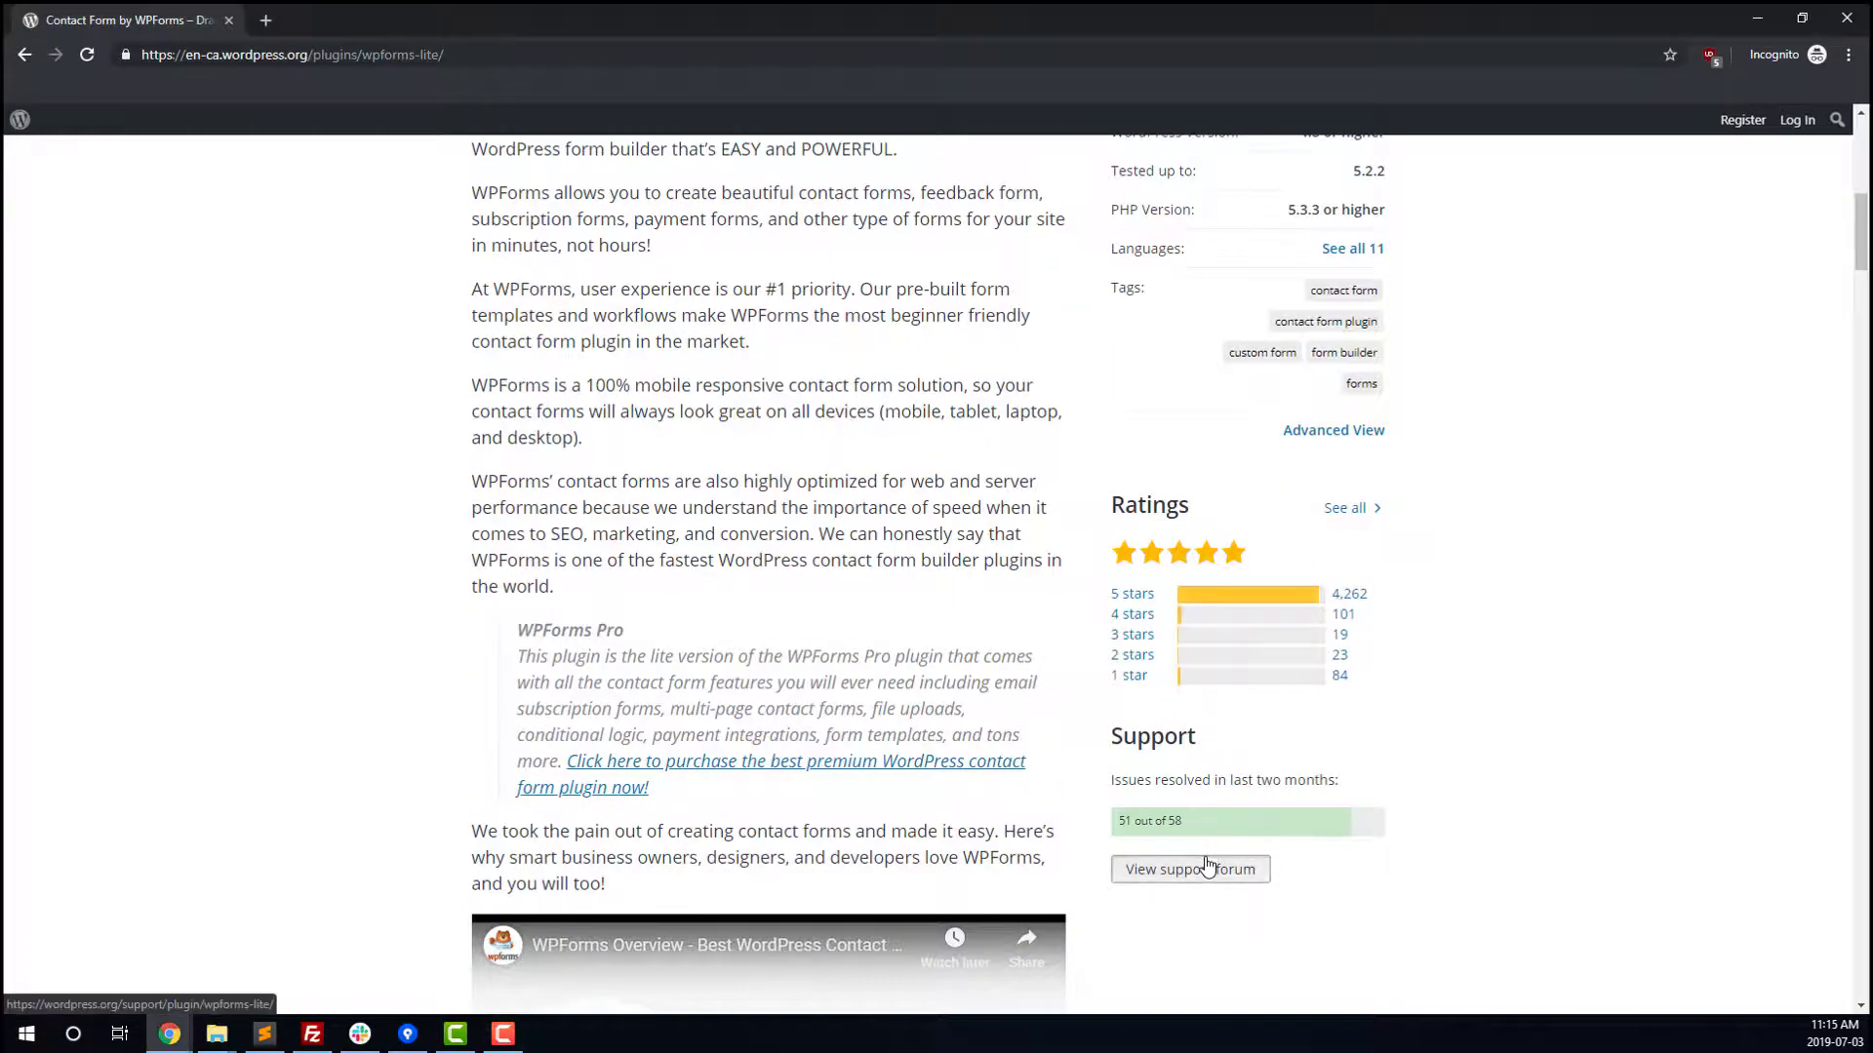
scroll(1535, 322, down, 1)
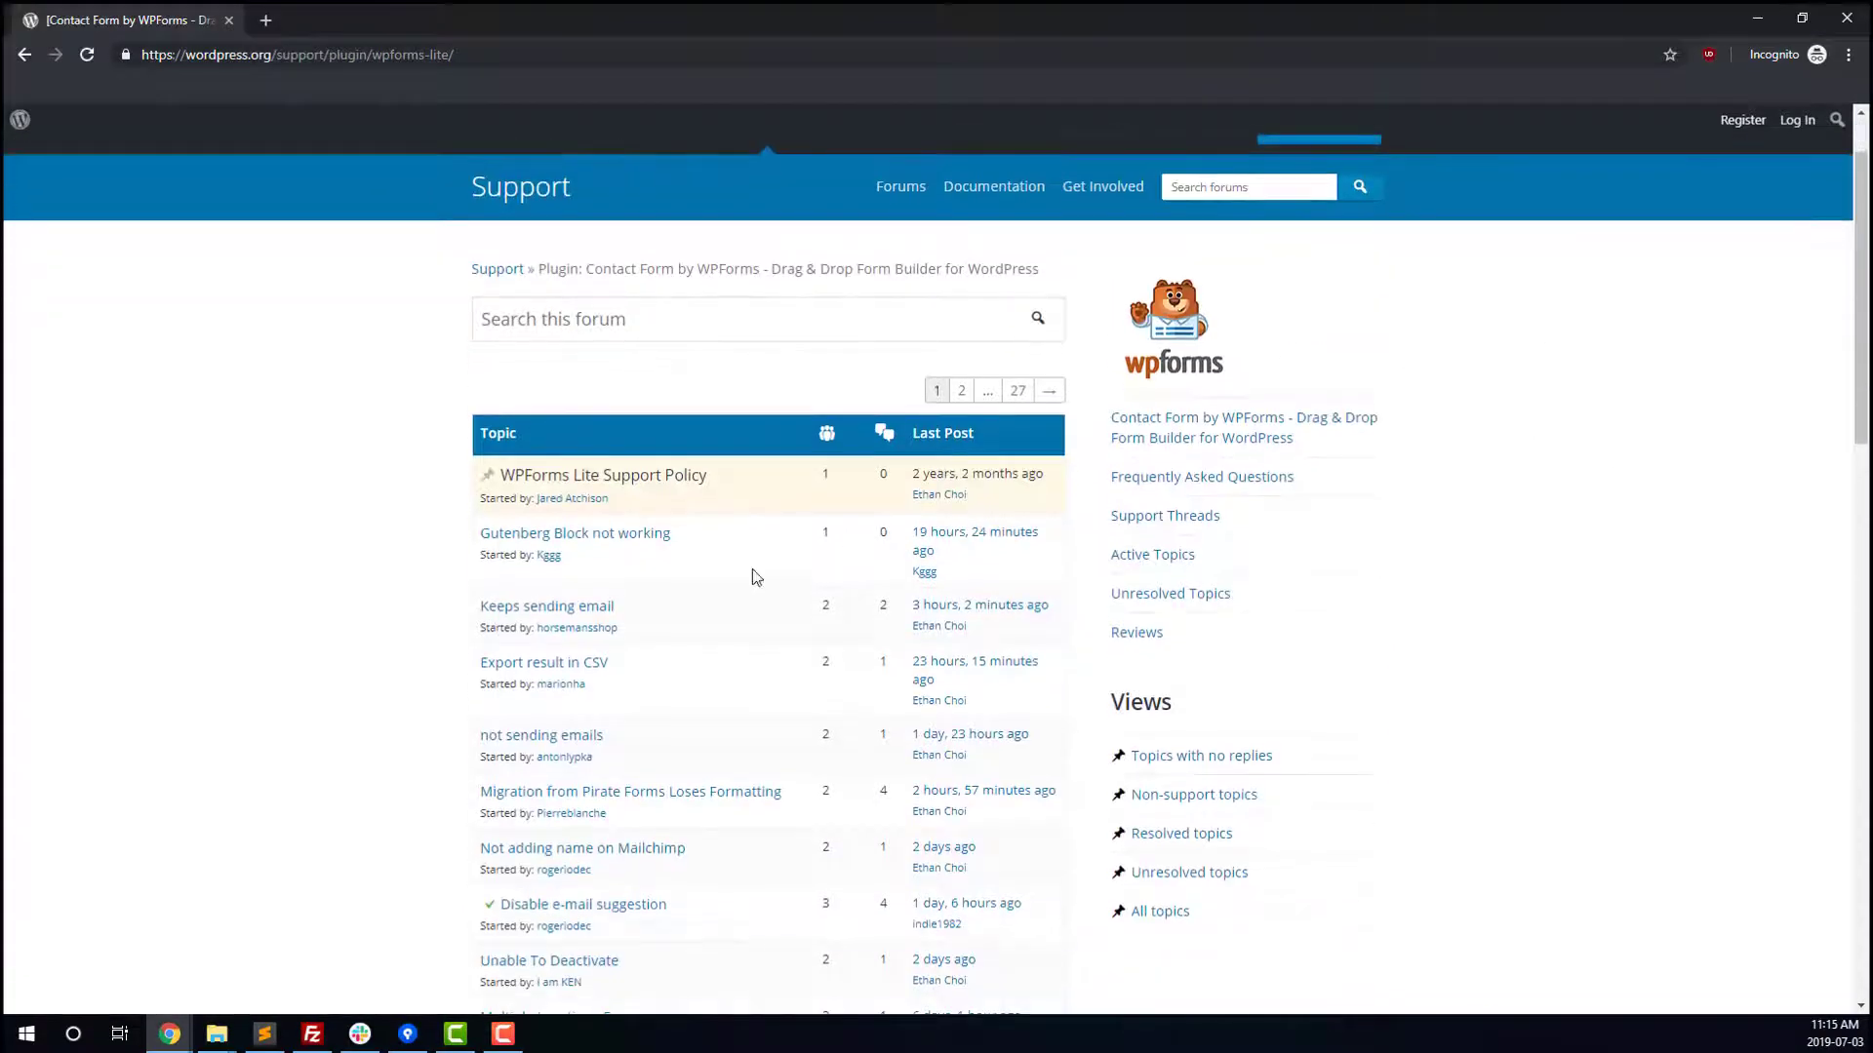
click(552, 610)
scroll(1626, 506, down, 4)
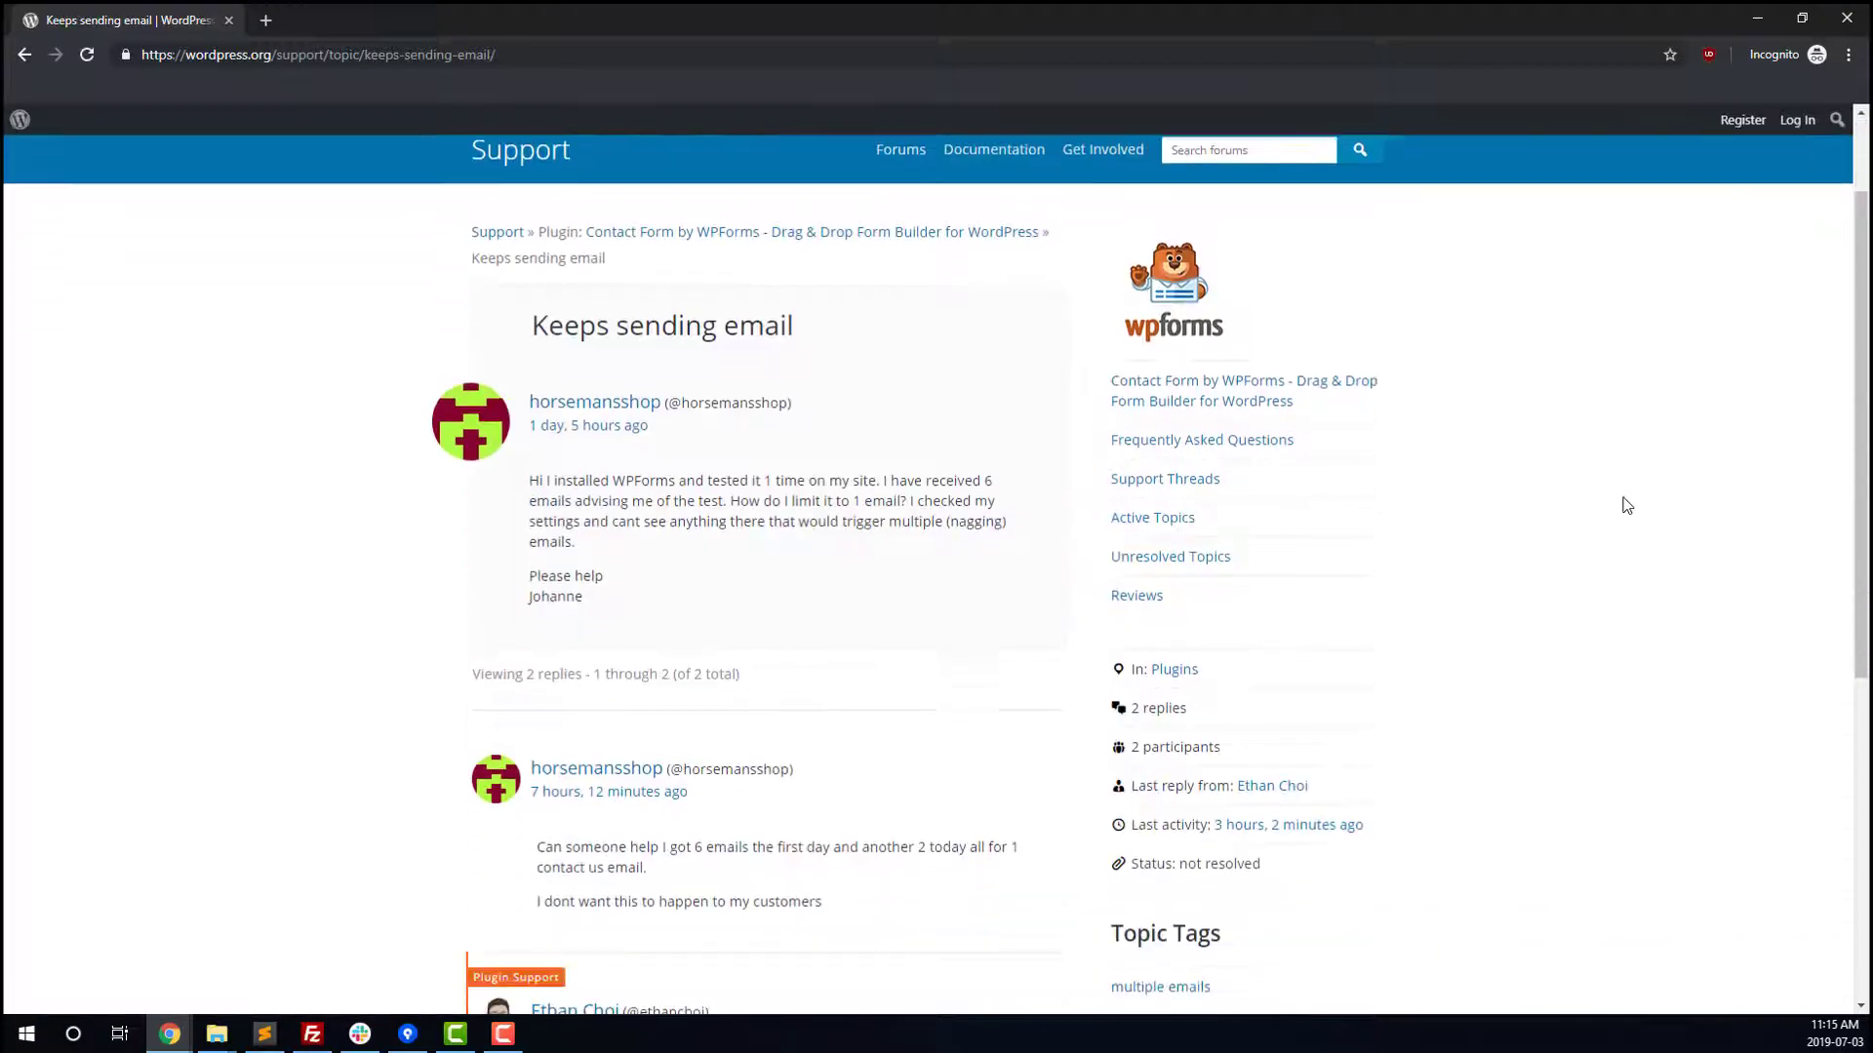
scroll(1626, 505, up, 4)
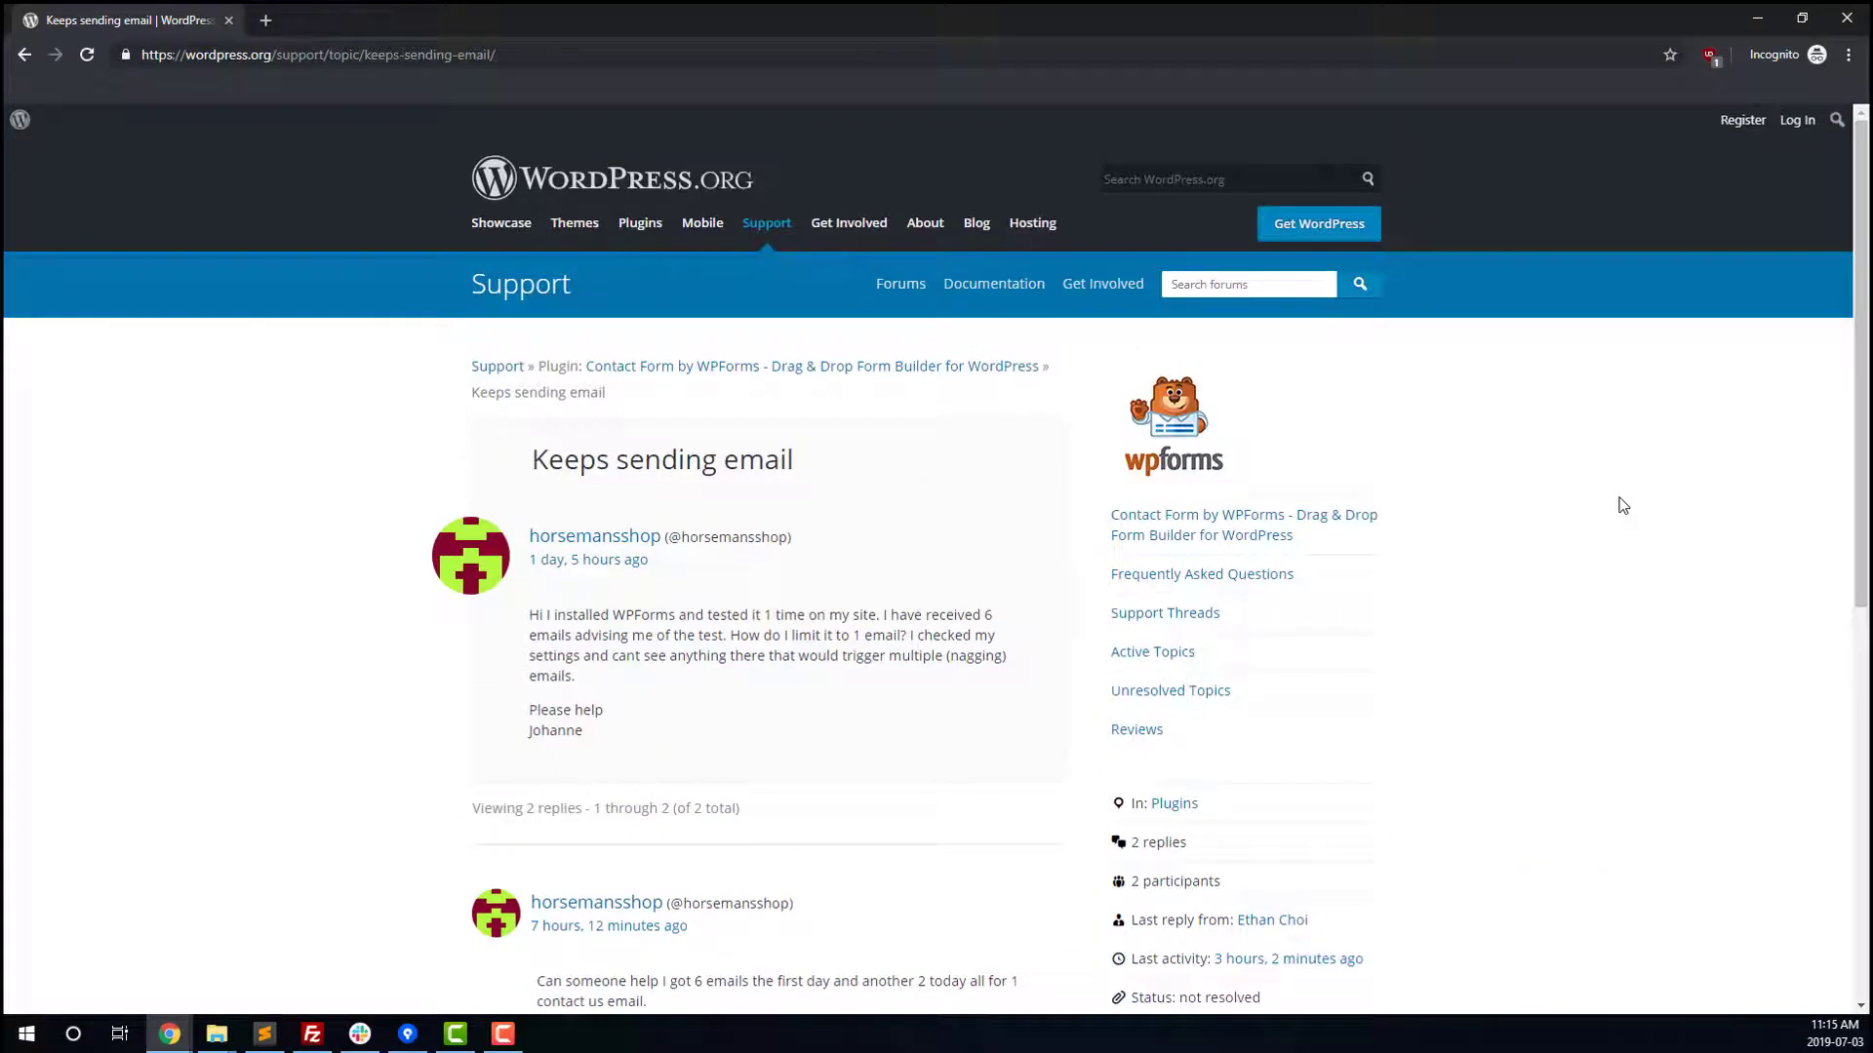
Return to the WPForms plugin page on WordPress.org, open the plugin author's website and look over its home page.
key(alt+Left)
key(alt+Left)
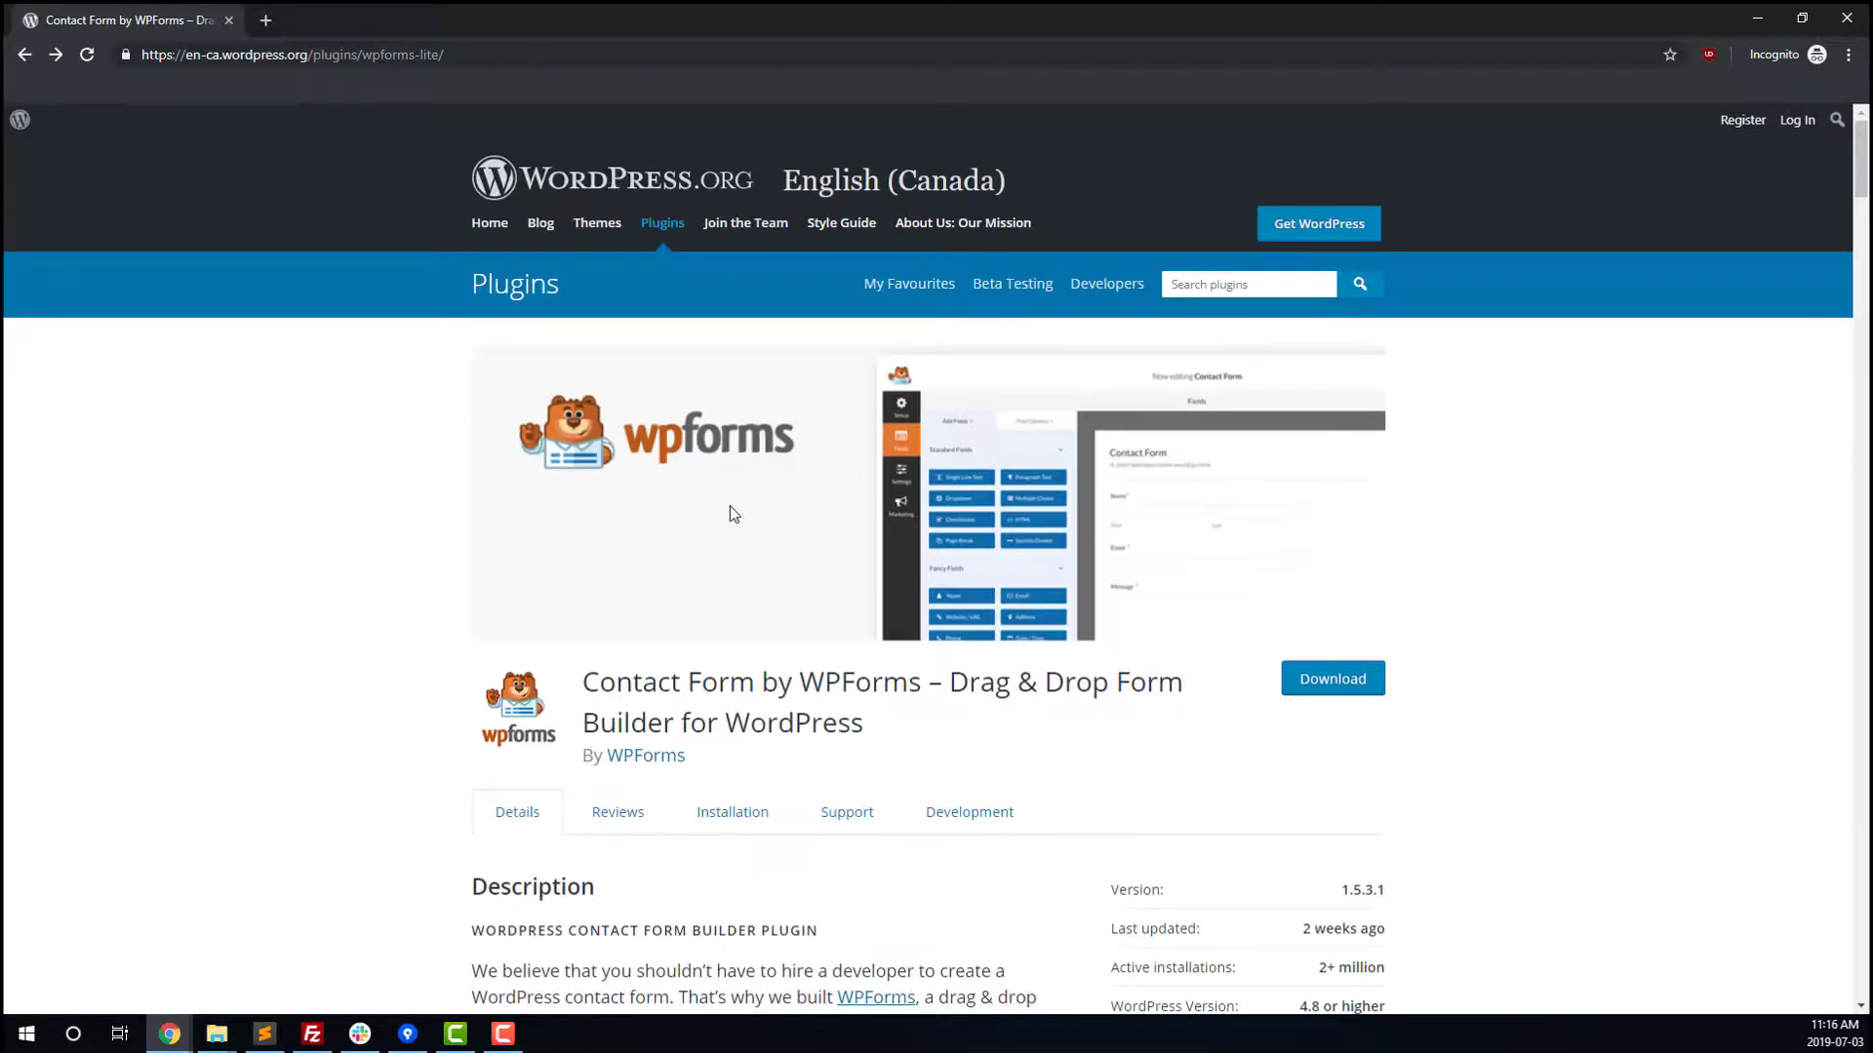
click(640, 761)
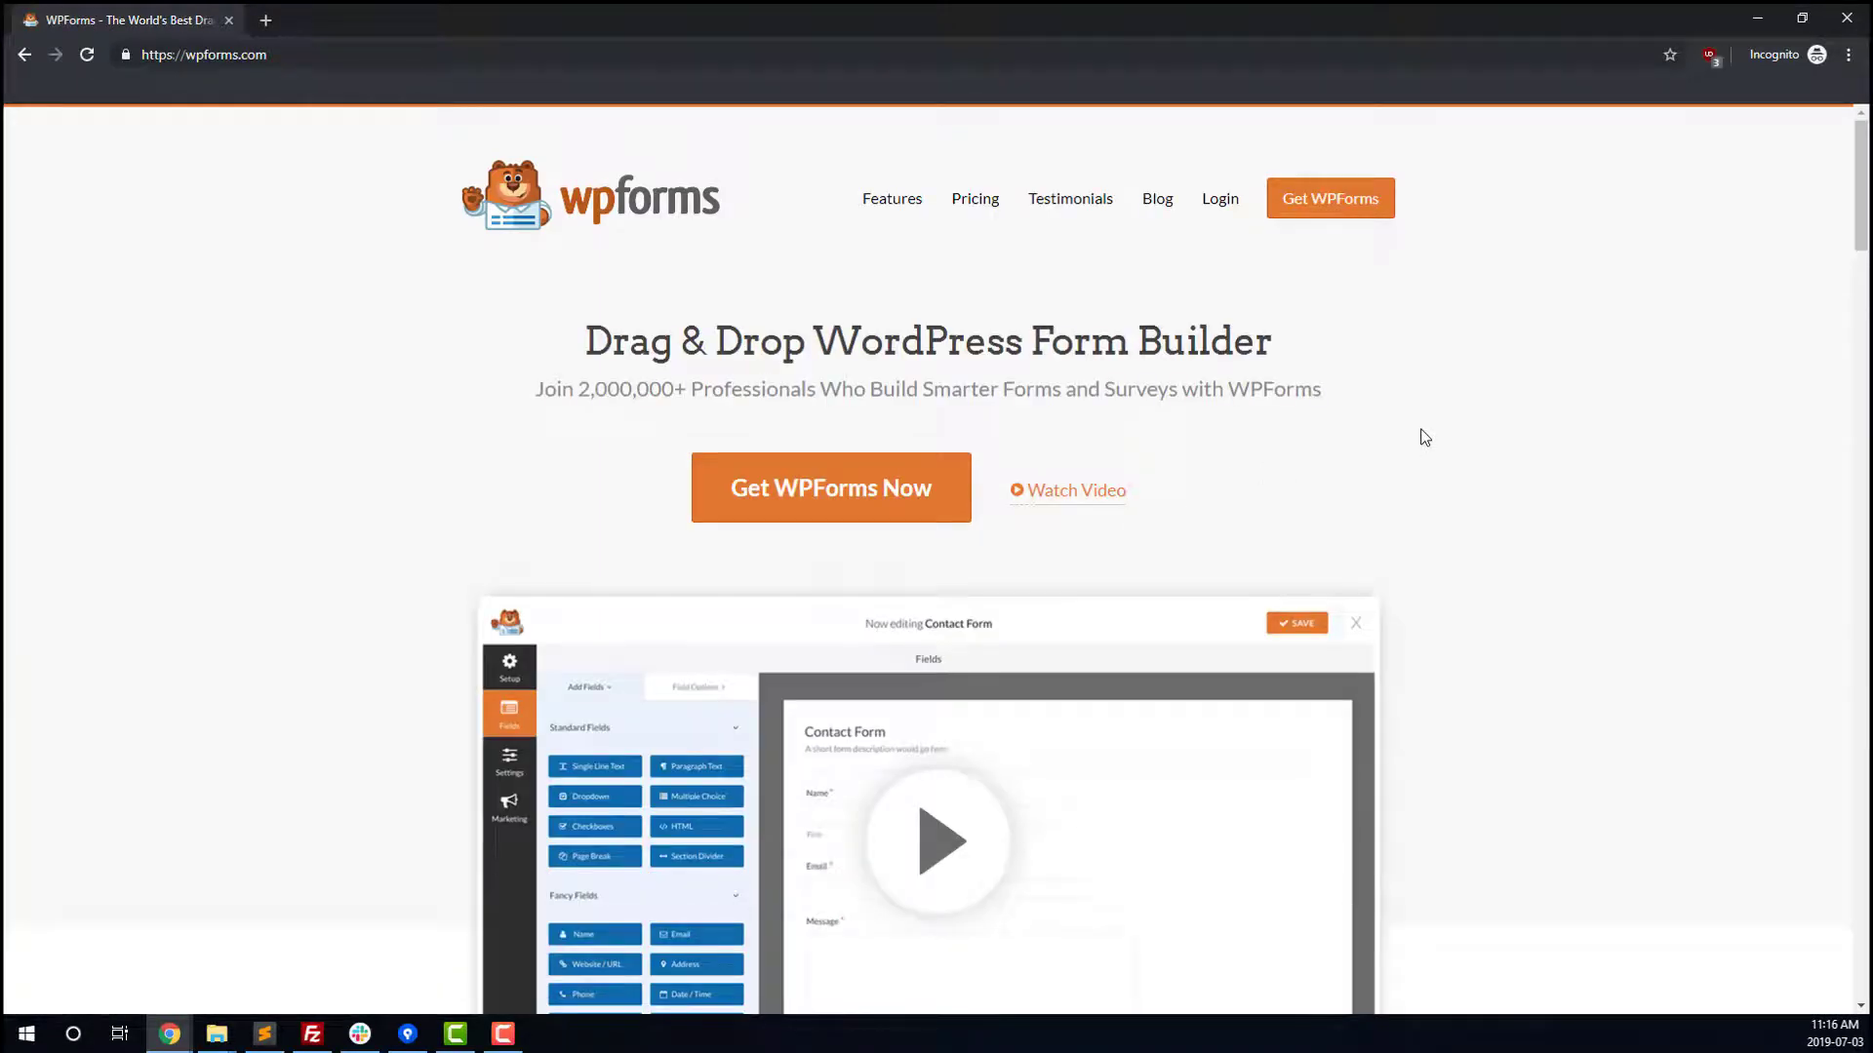
scroll(1424, 437, down, 3)
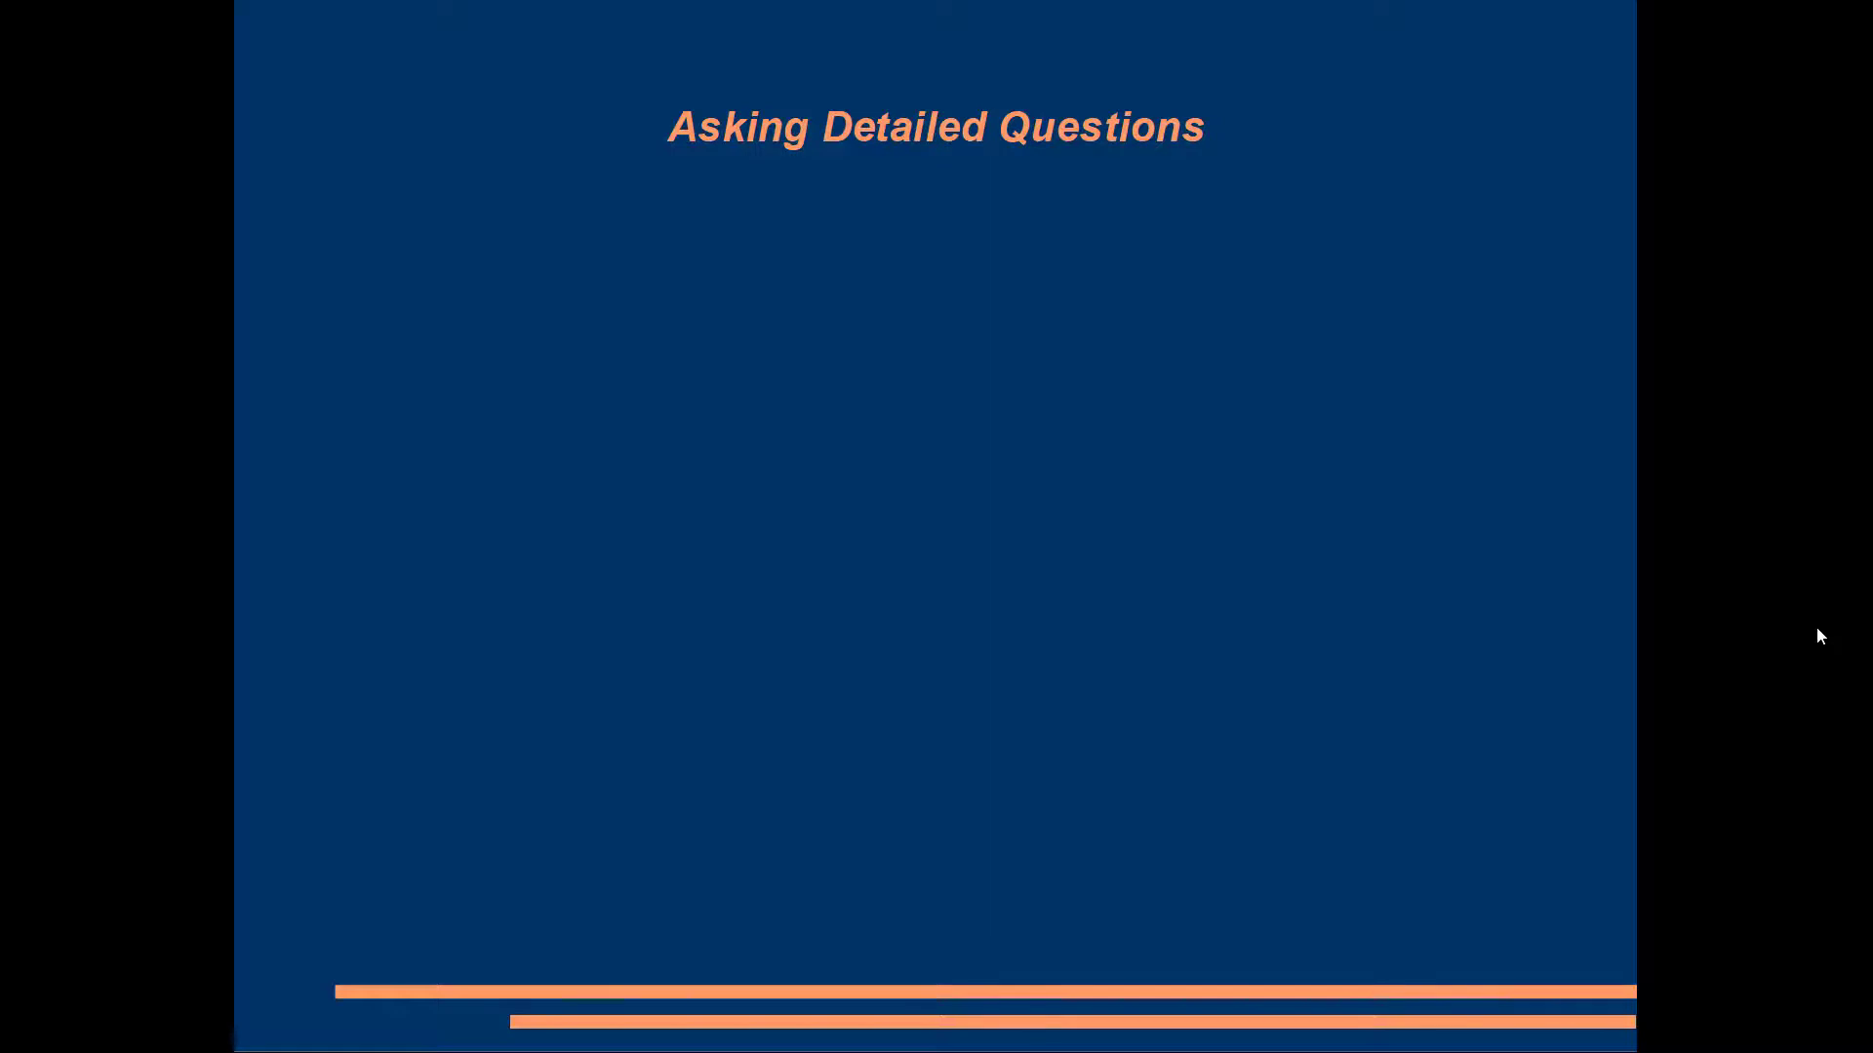
key(Right)
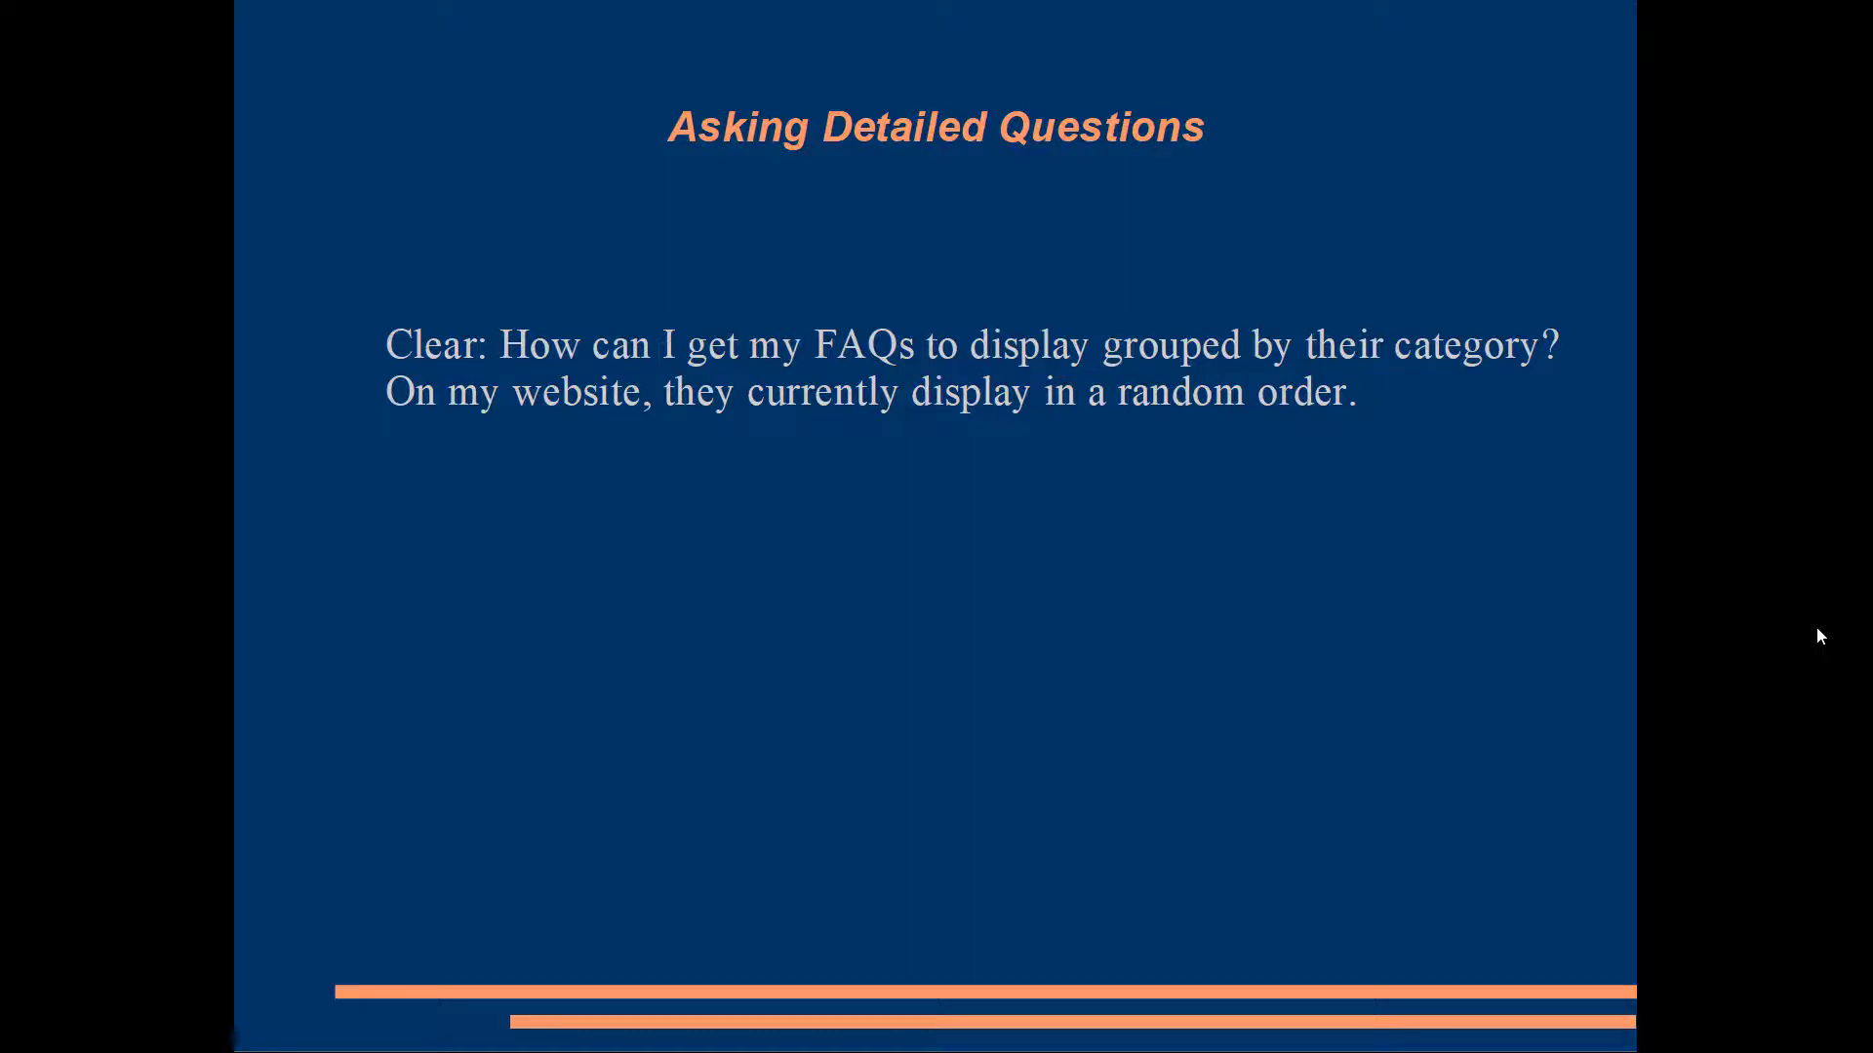
key(Right)
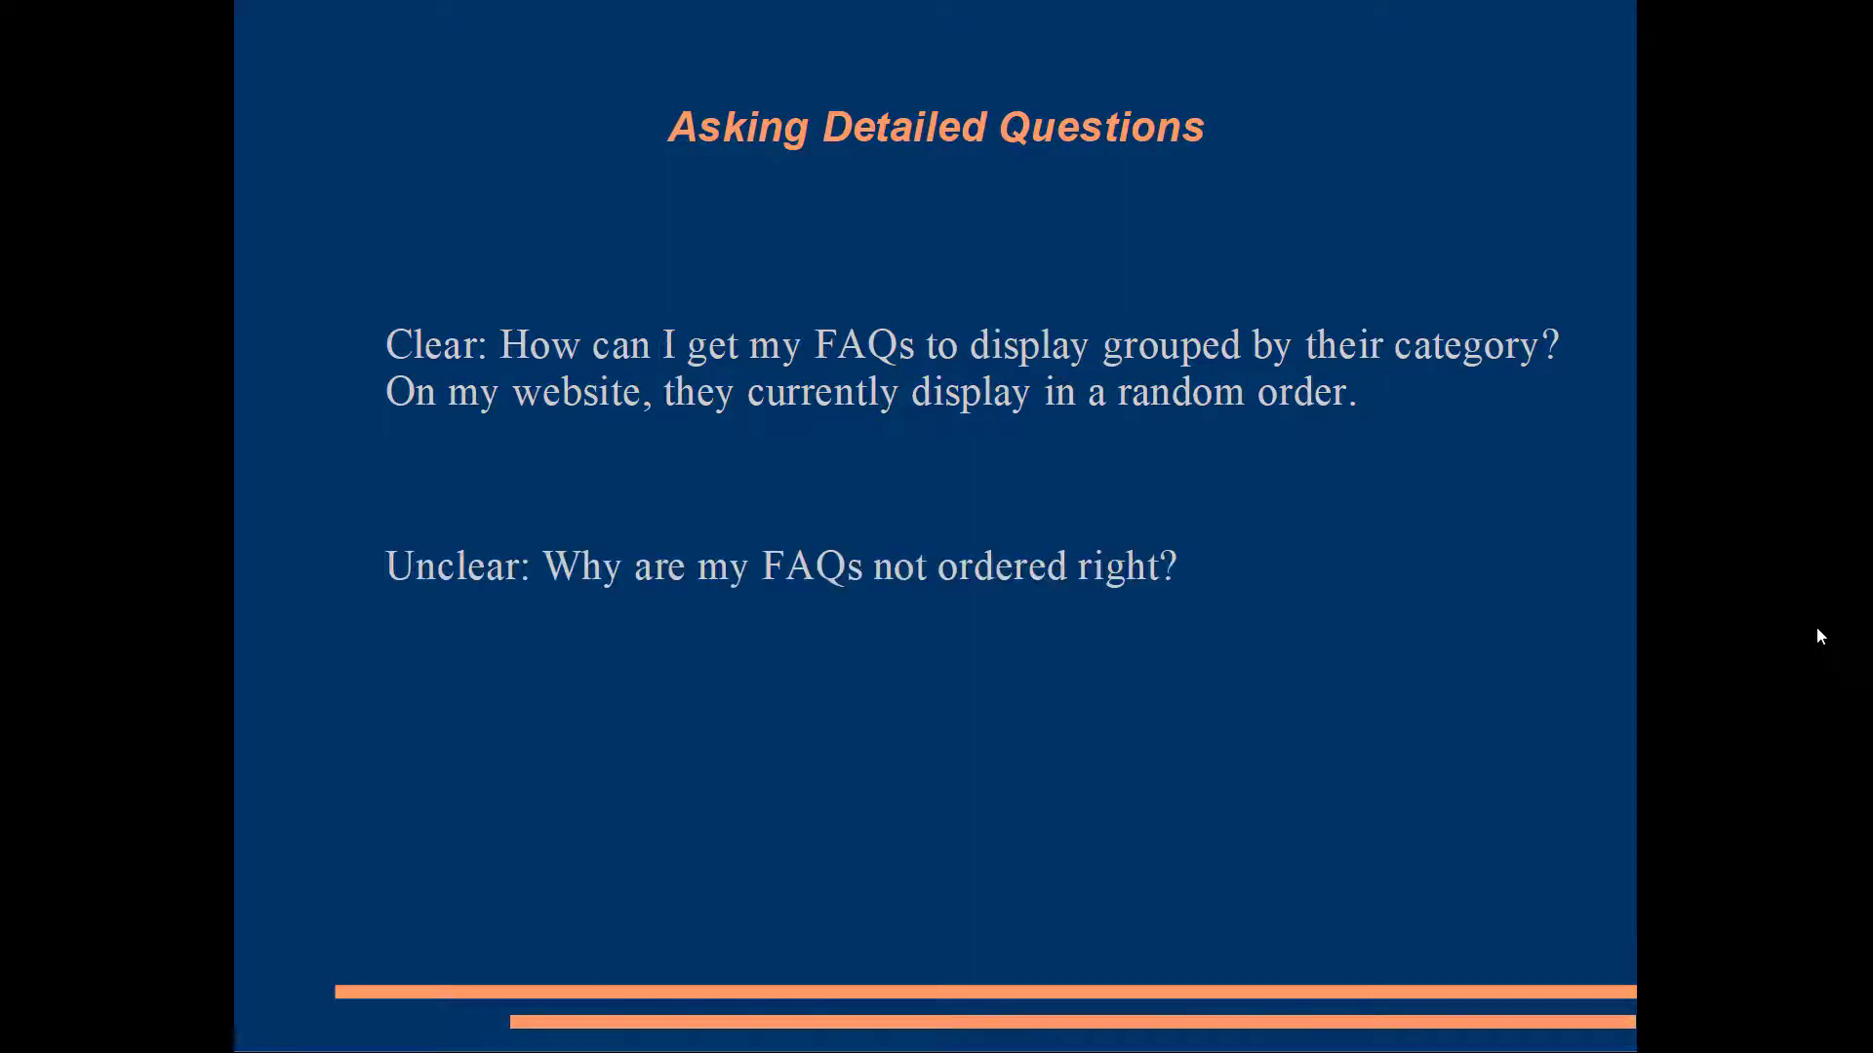